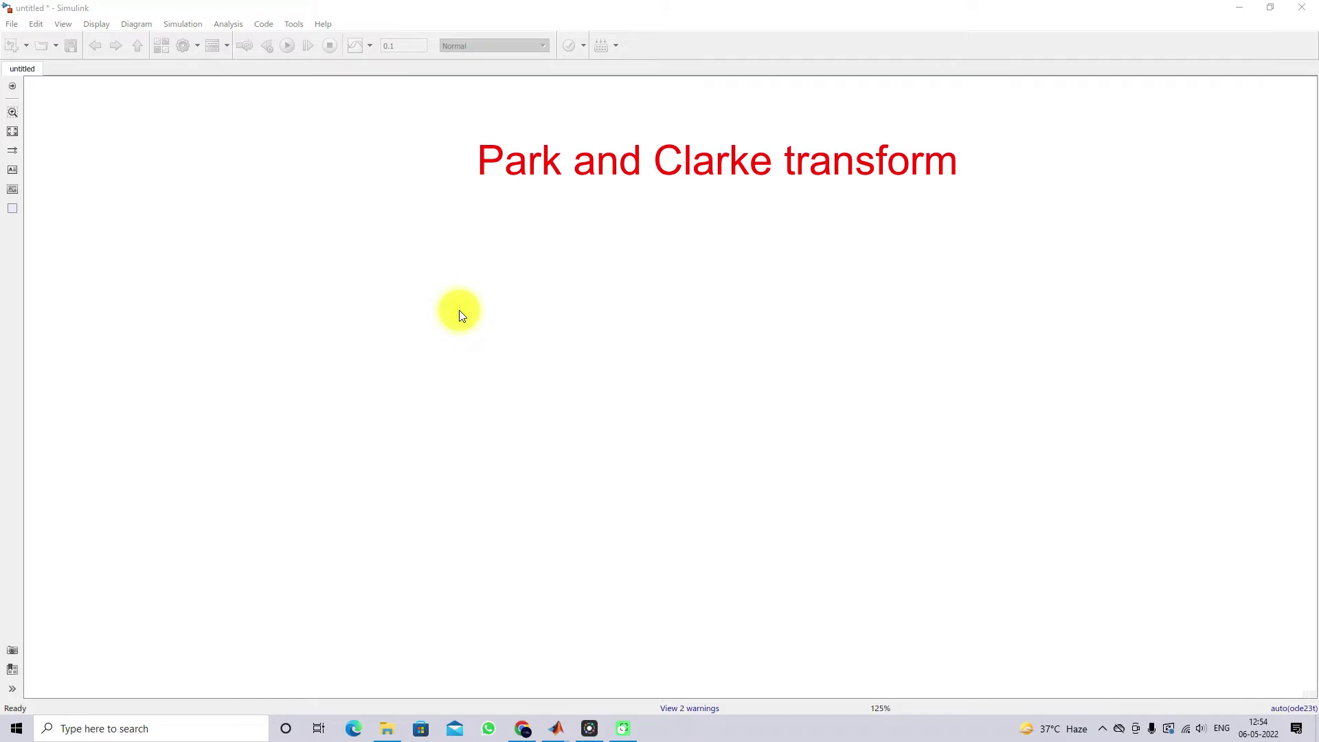
Add an abc to dq0 block to the model with an abc to Alpha-Beta-Zero block beneath it.
left_click(441, 321)
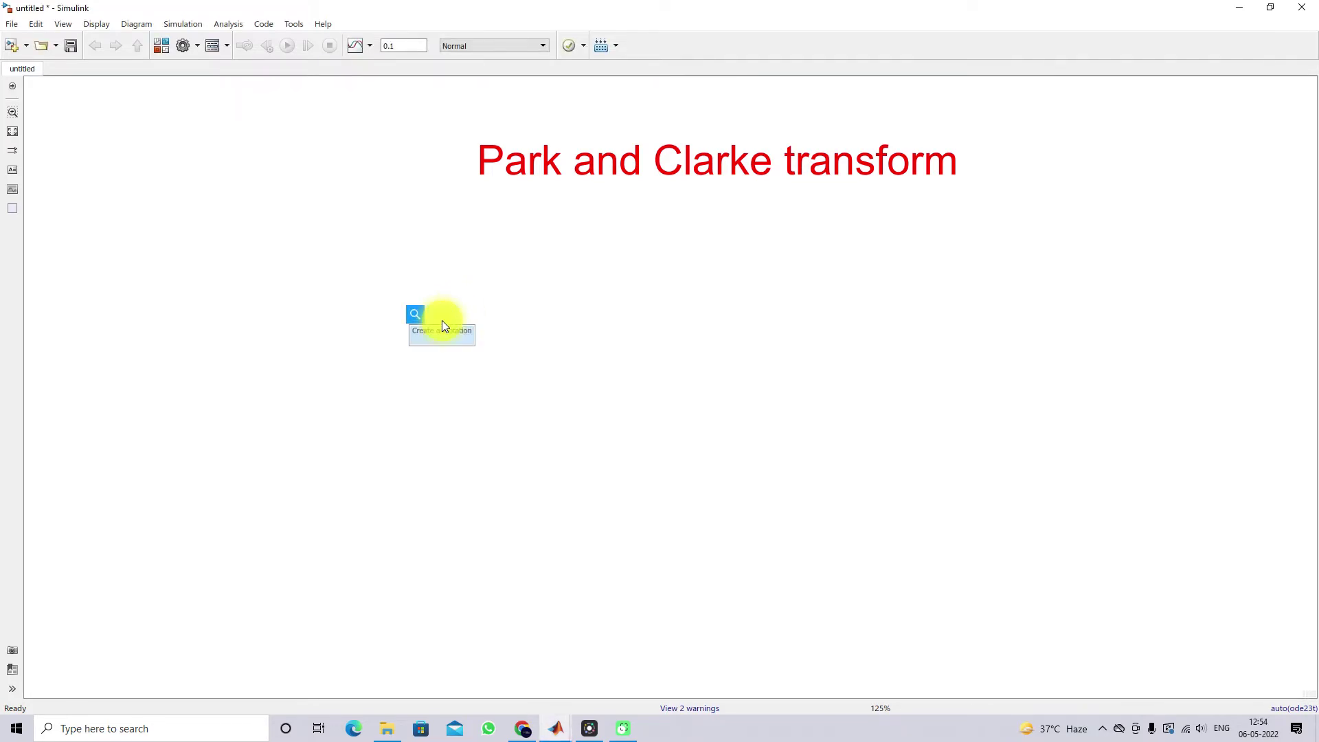
type("abc")
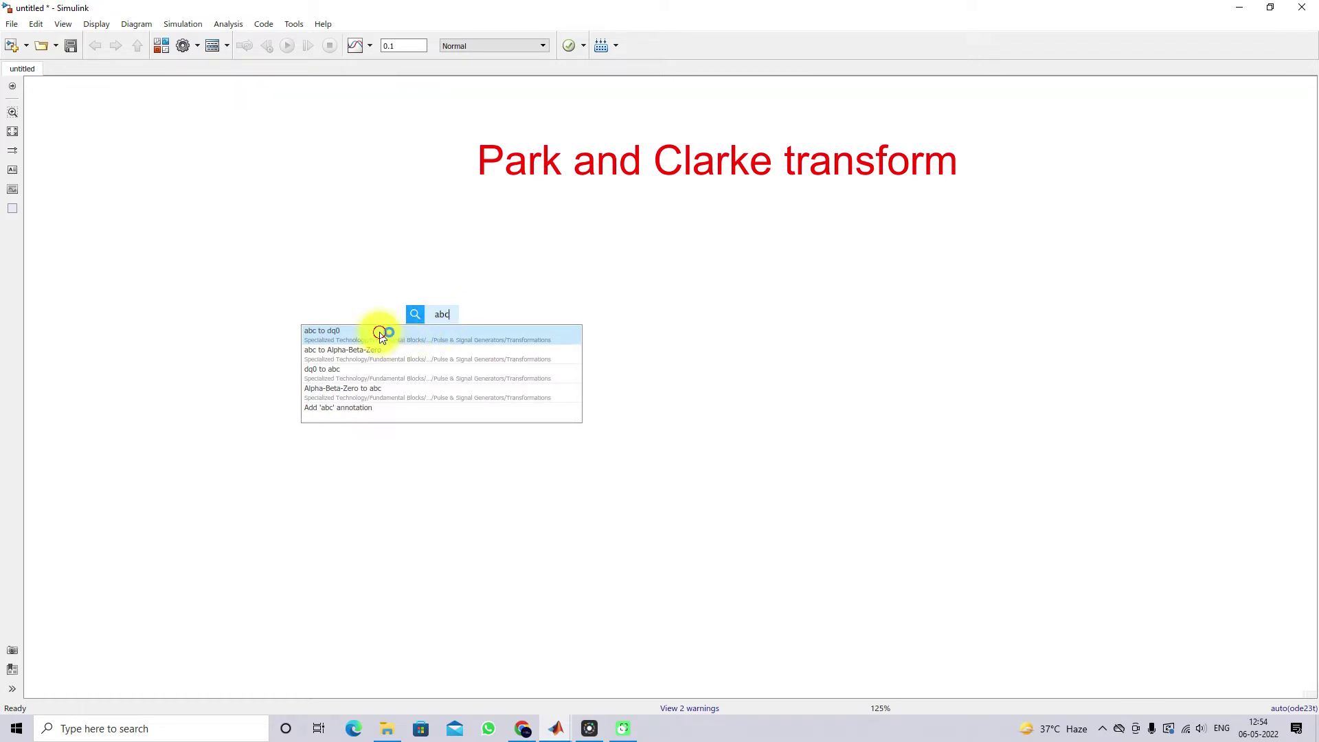
left_click(381, 335)
double_click(453, 402)
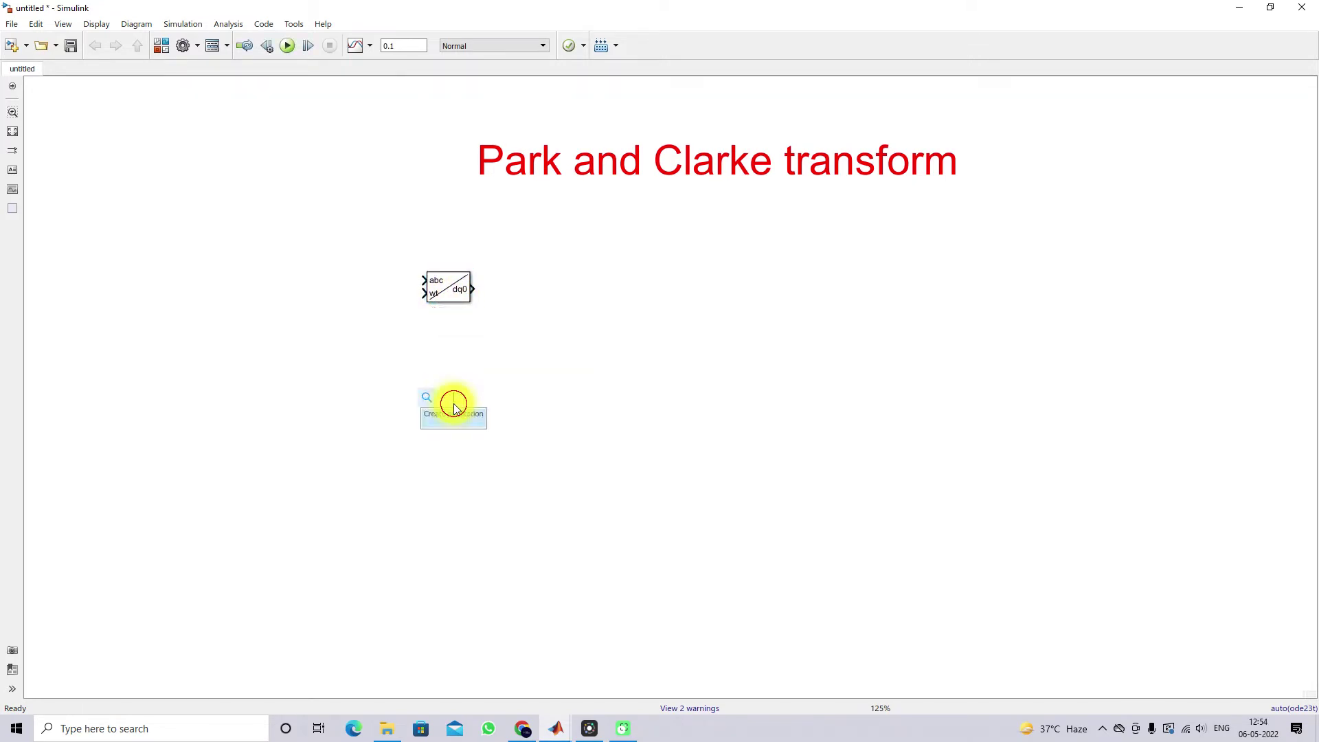
type("abc")
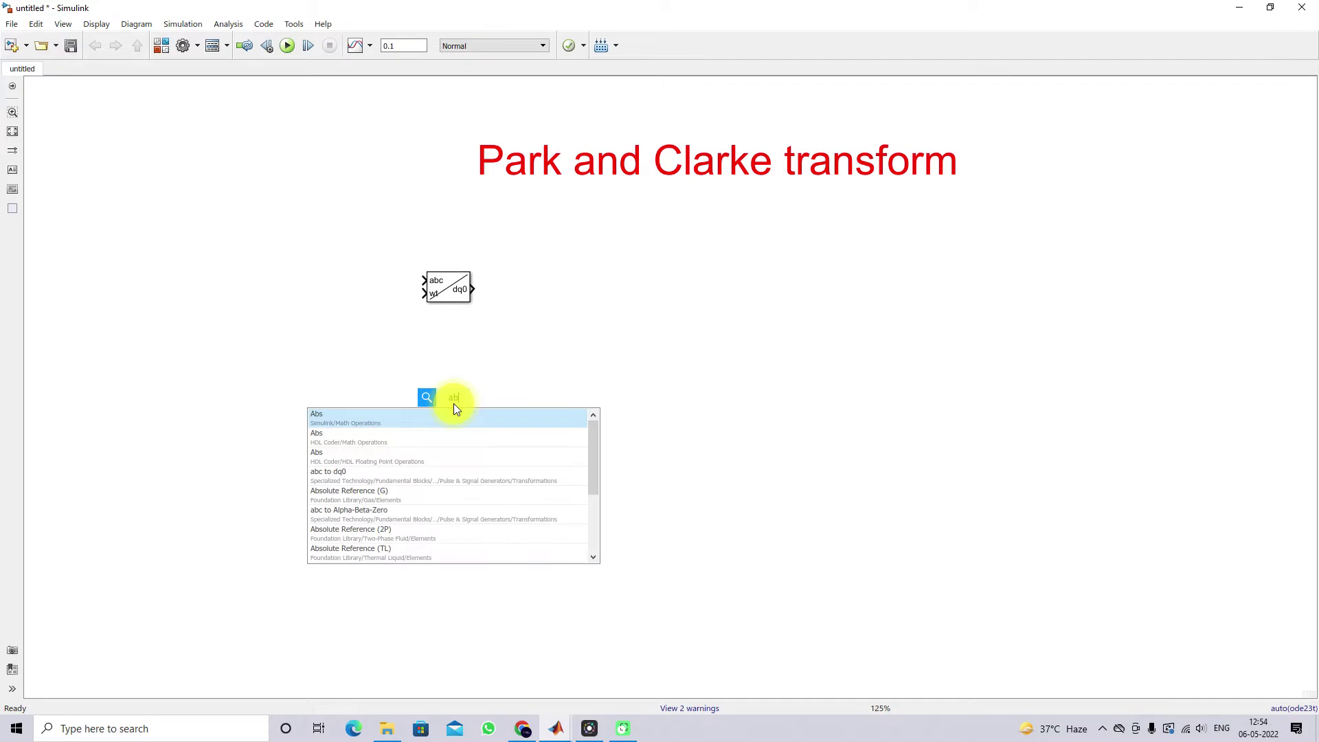
left_click(369, 442)
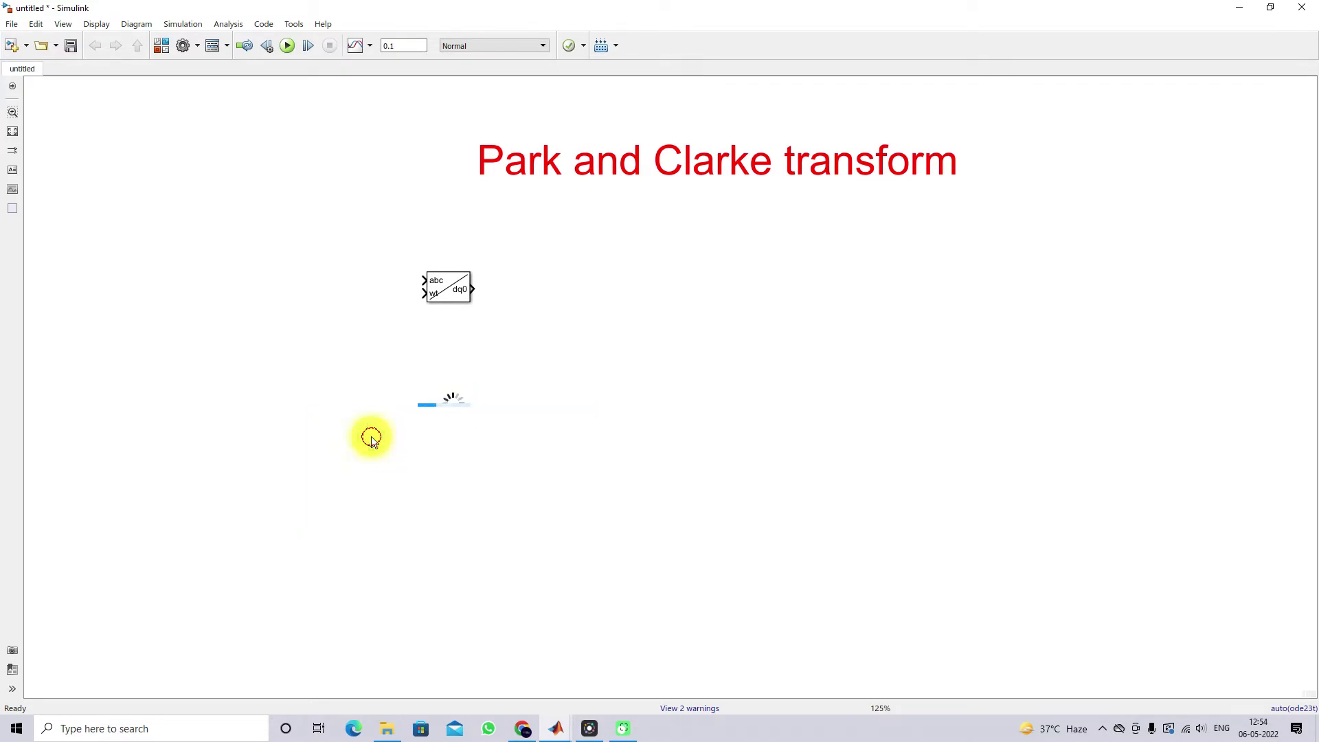
Move the two transformation blocks away from the input side of the model, aligned vertically and closer together.
left_click_drag(474, 297, 533, 296)
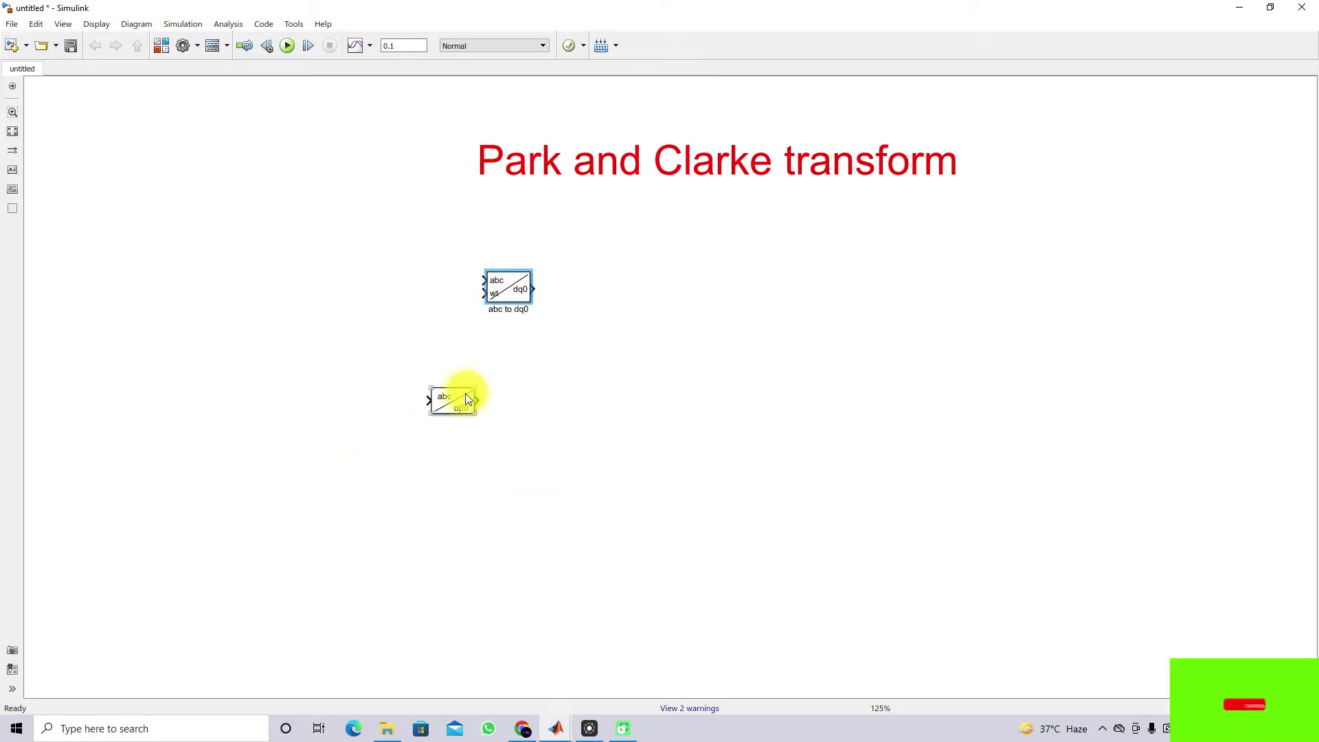
left_click_drag(465, 389, 522, 391)
scroll(481, 317, "up", 1)
left_click(508, 282)
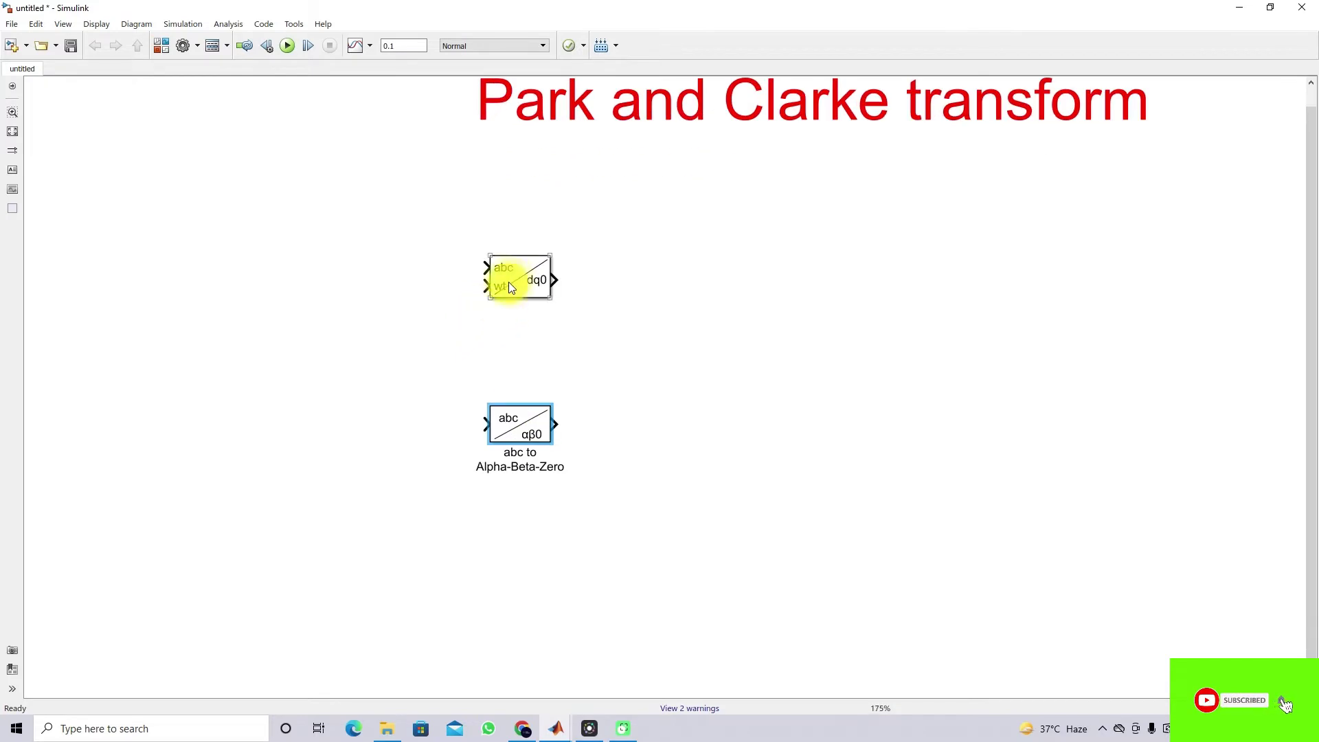
left_click_drag(513, 427, 515, 388)
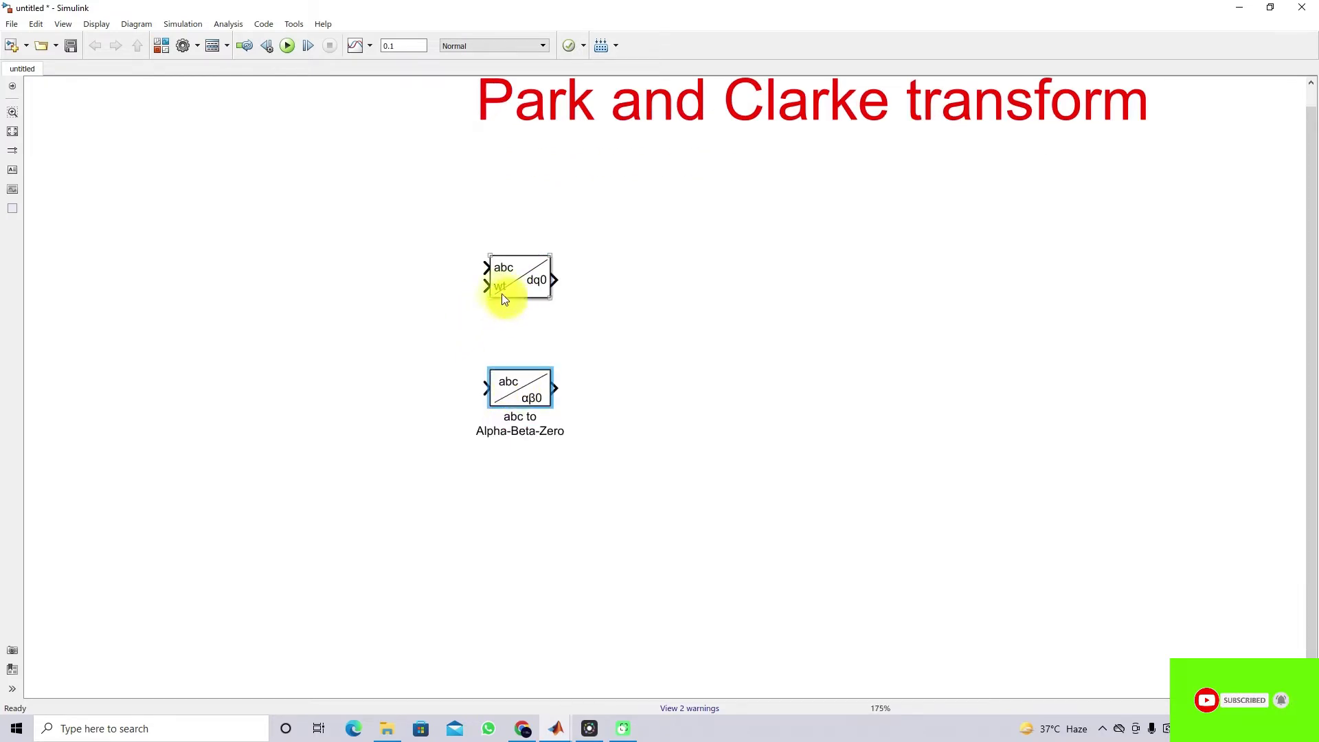
scroll(628, 270, "down", 1)
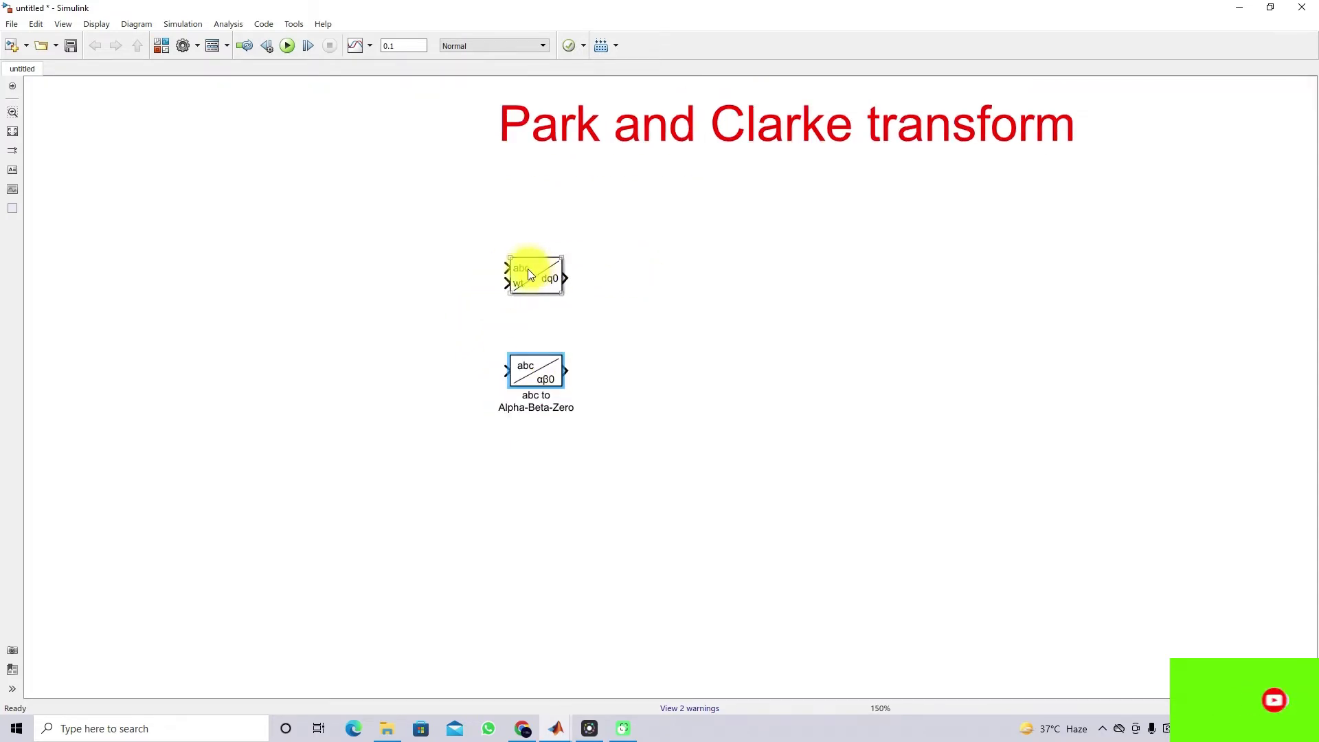
left_click_drag(528, 274, 623, 268)
left_click_drag(553, 371, 633, 349)
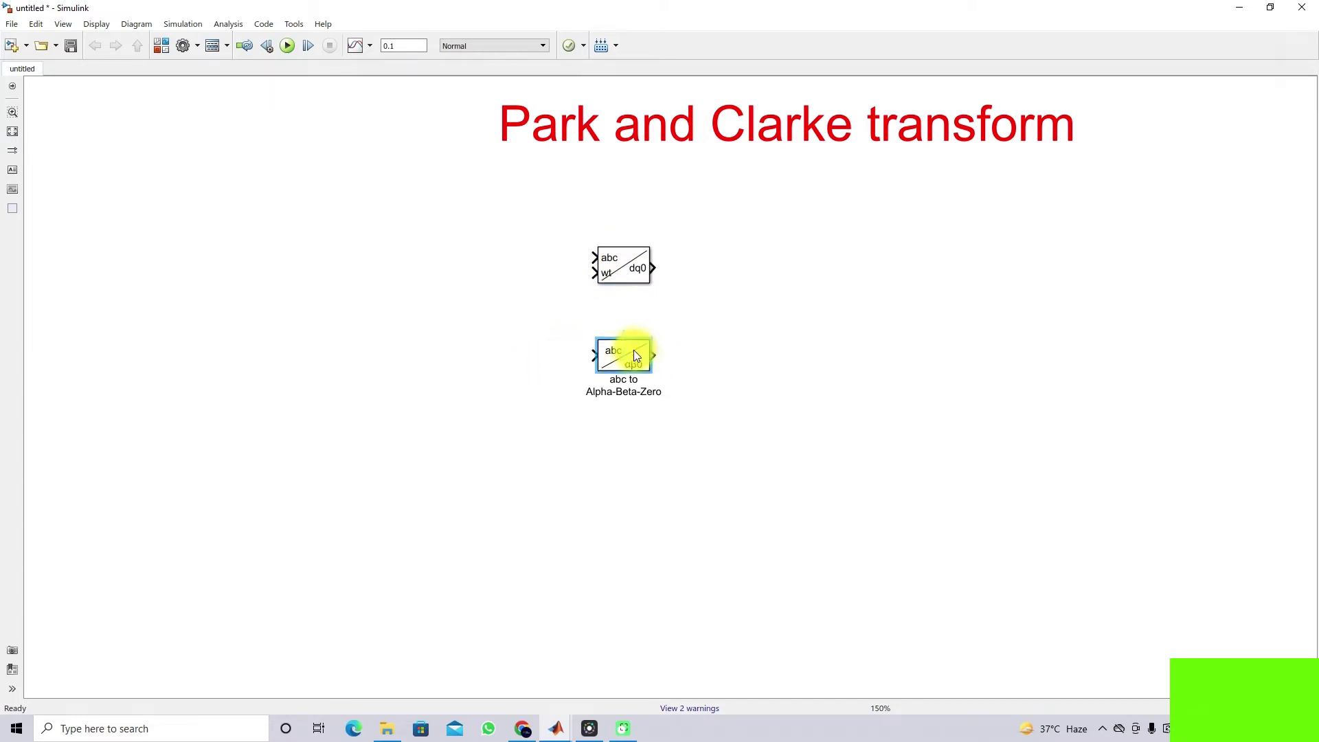
Add a Sine Wave source from the Simulink Sources library and set its frequency to 2*pi*50 rad/sec.
left_click(162, 47)
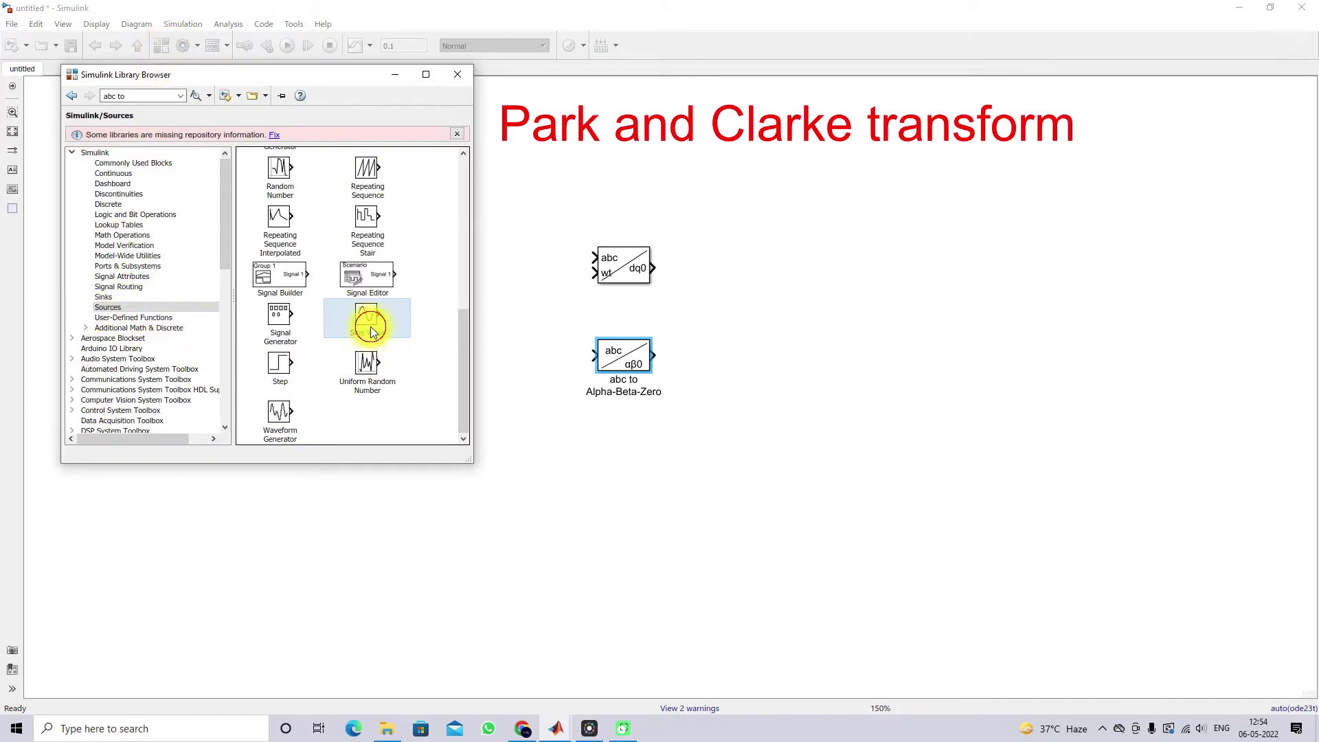
left_click_drag(385, 329, 203, 207)
double_click(129, 193)
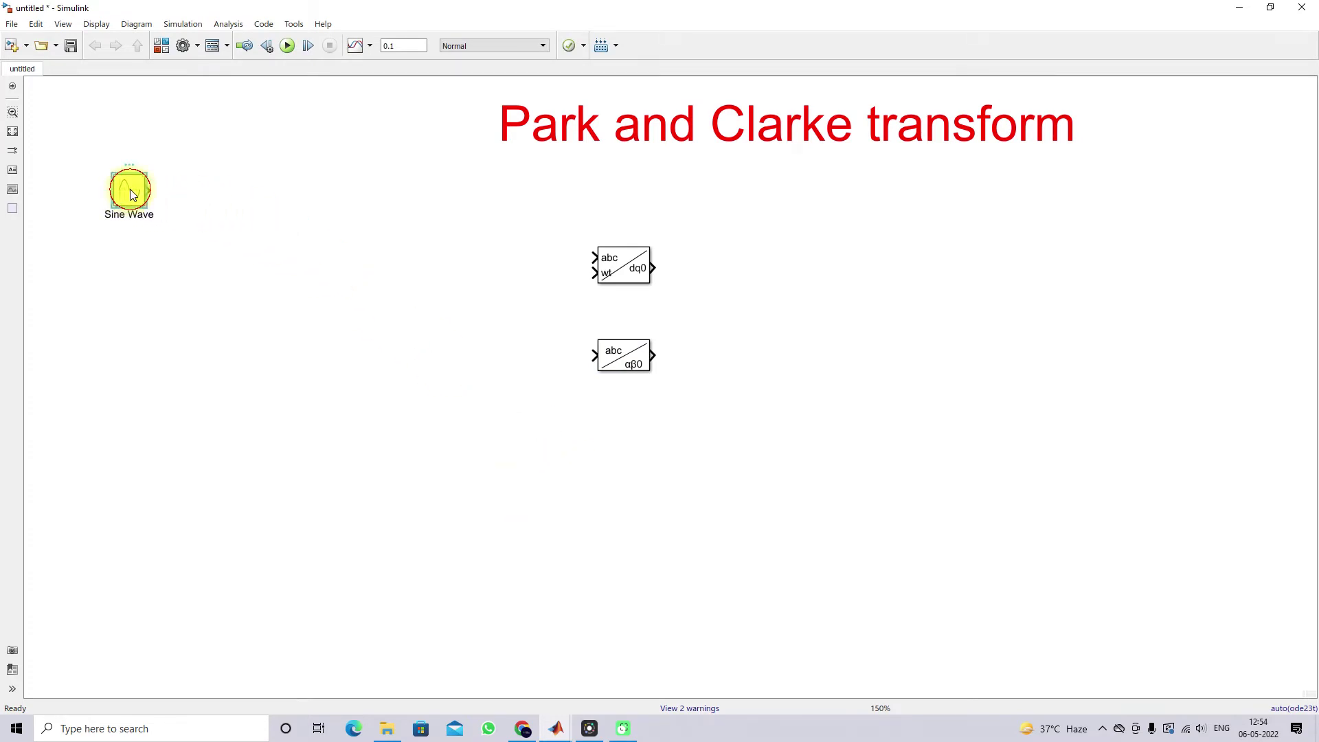
double_click(195, 284)
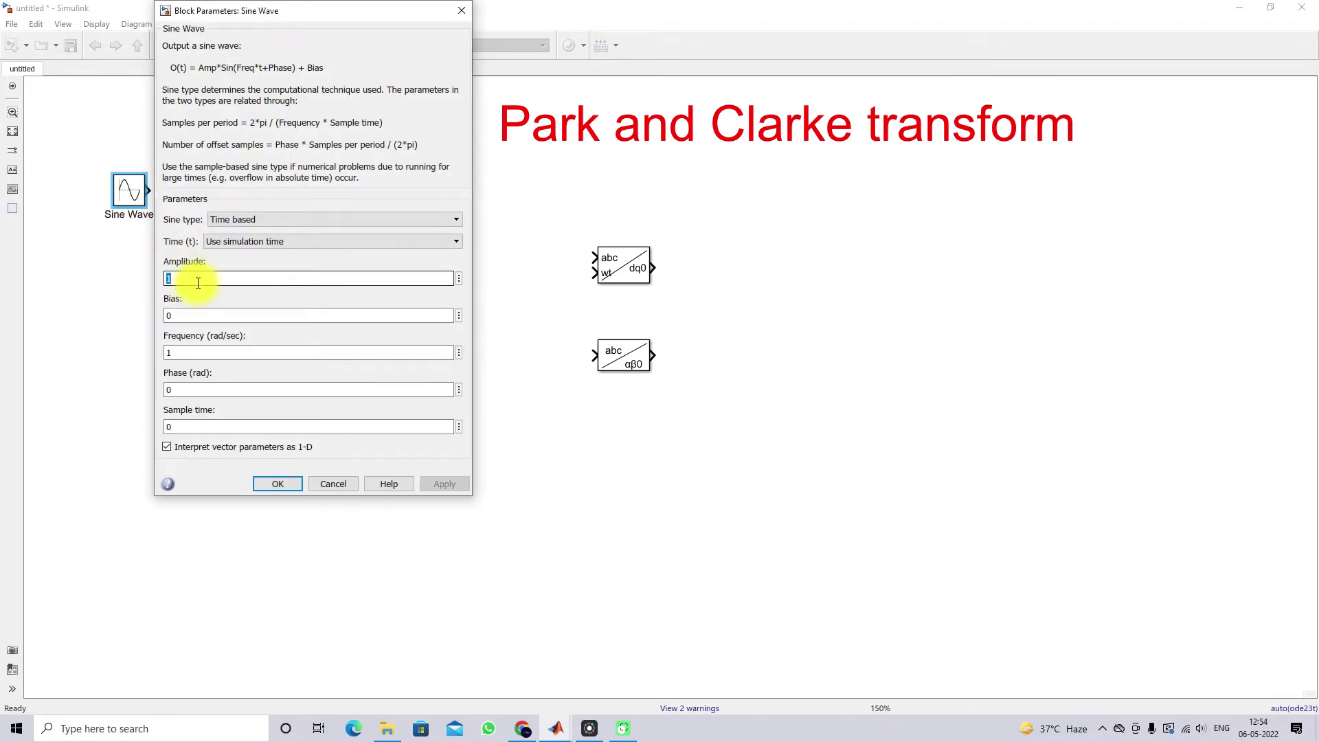
double_click(193, 353)
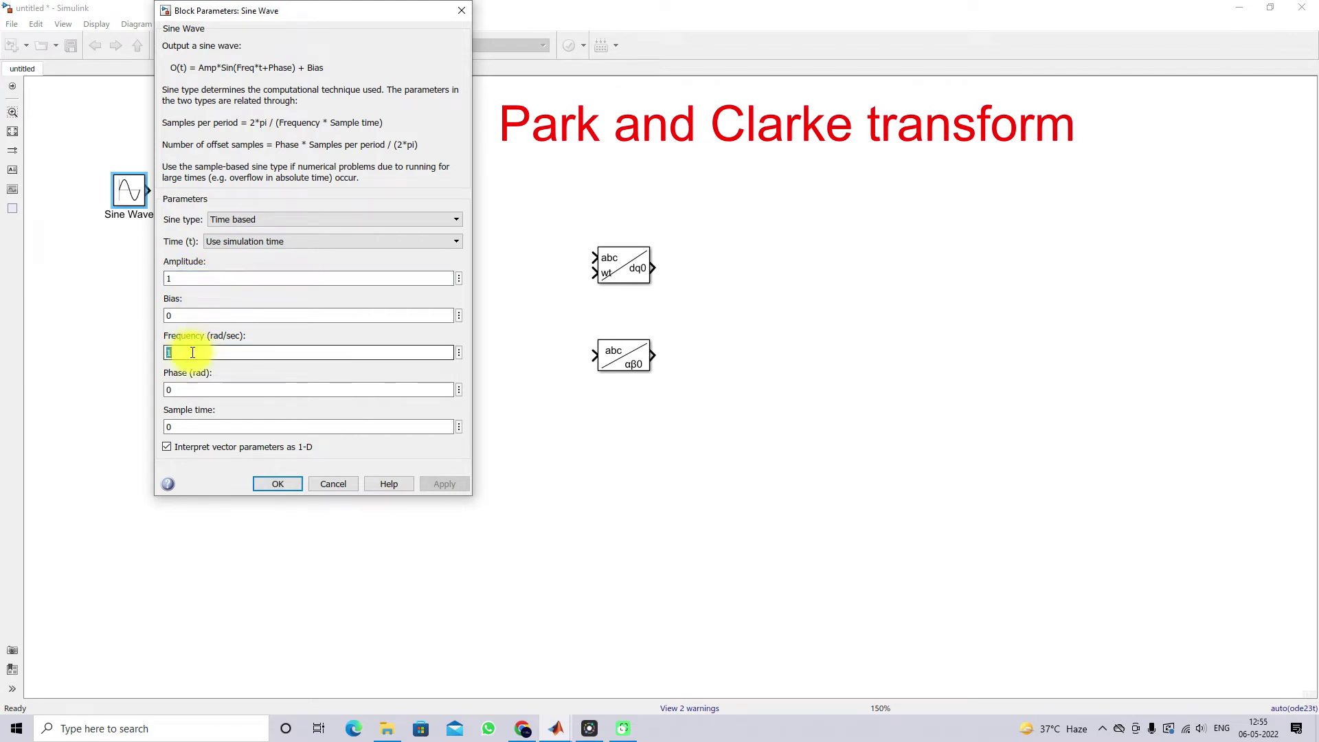
type("2*pi")
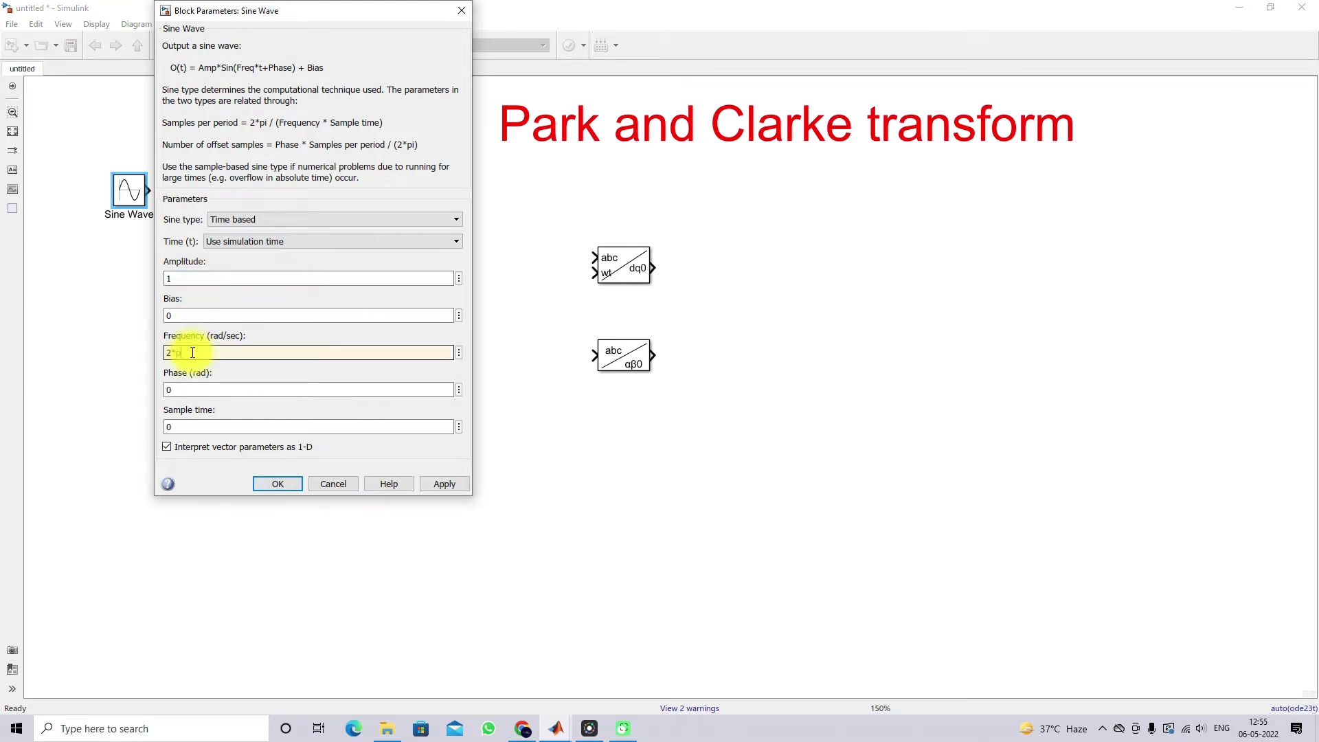
type("*50")
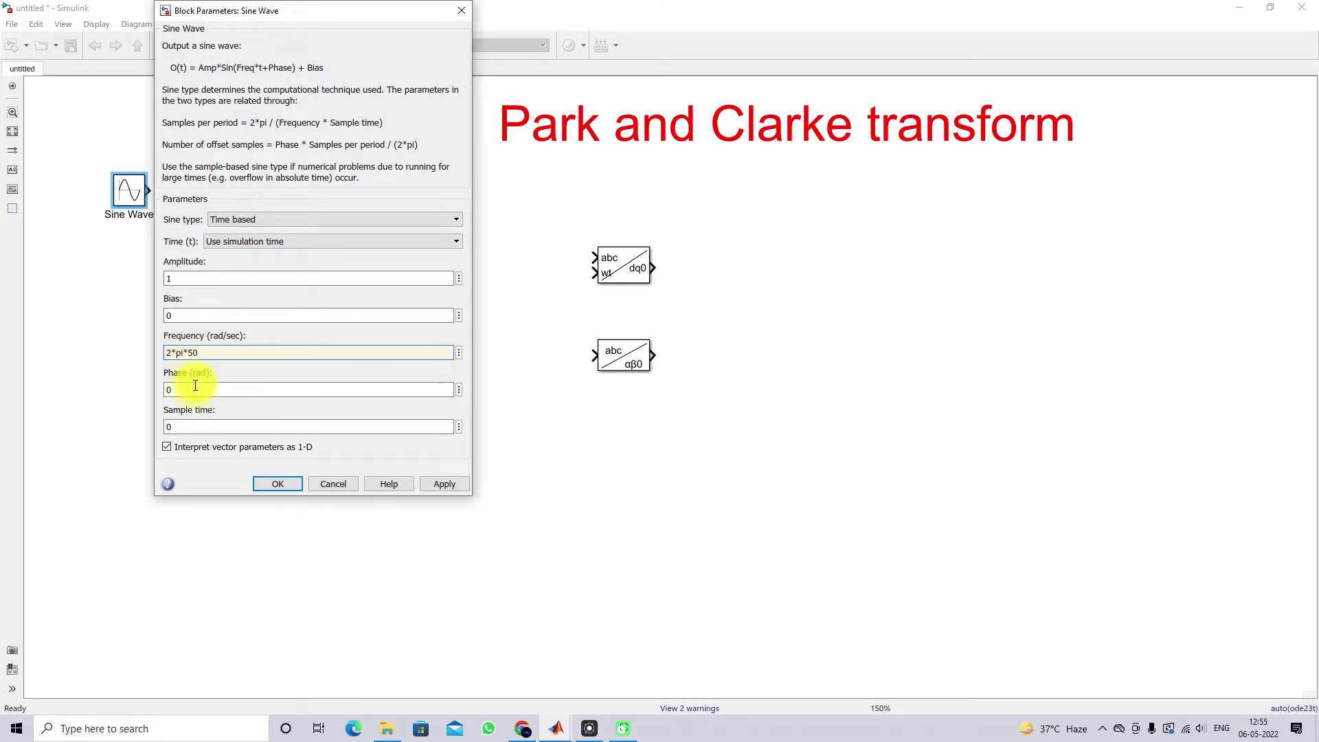
key("Tab")
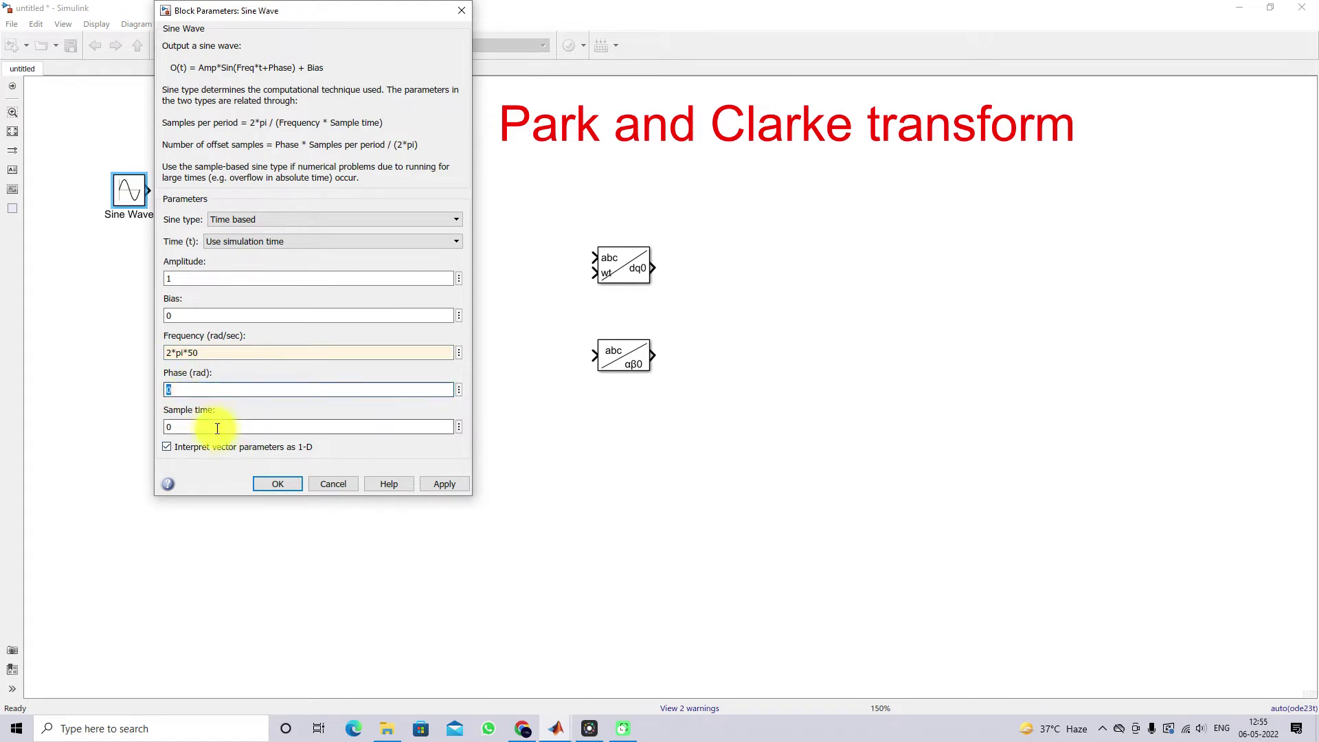
left_click(287, 484)
Duplicate the sine wave source below the first and set the copy's phase to (-120/360)*2*pi rad.
left_click_drag(133, 196, 127, 250)
double_click(127, 250)
double_click(192, 401)
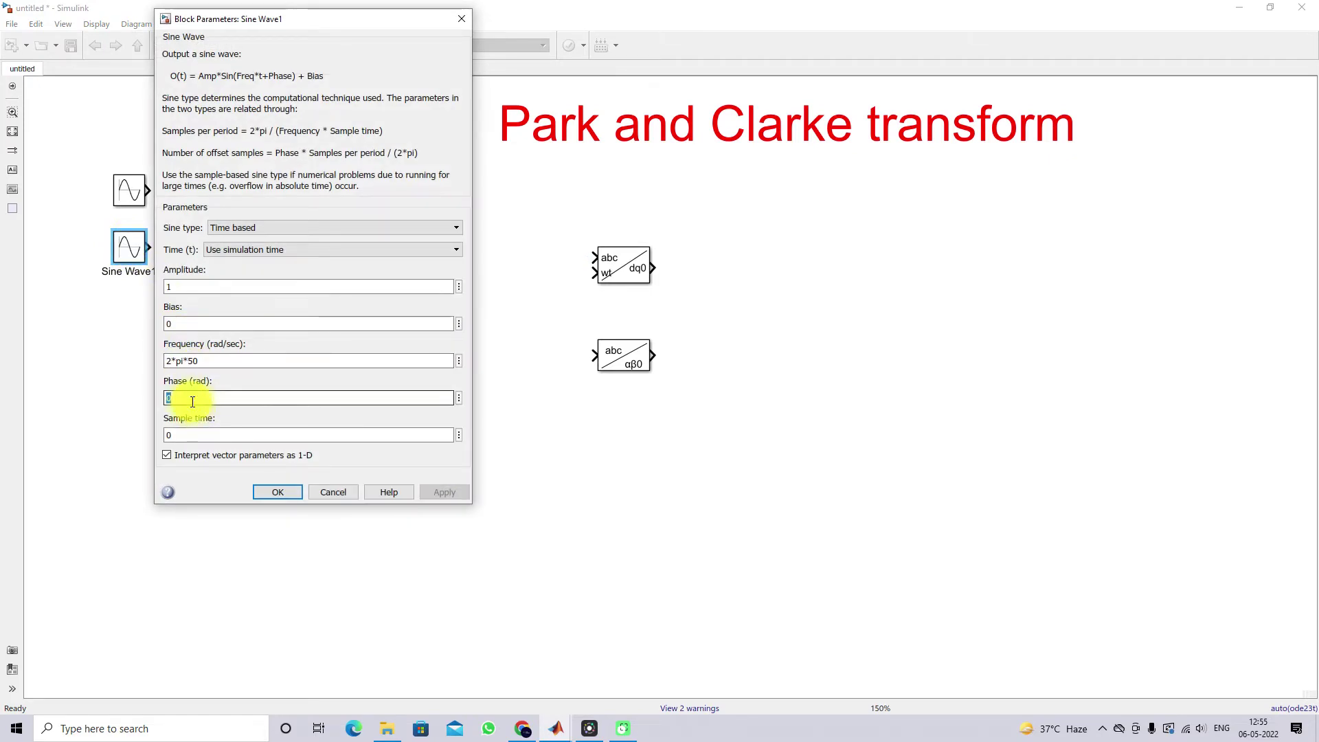
type("(-120/360")
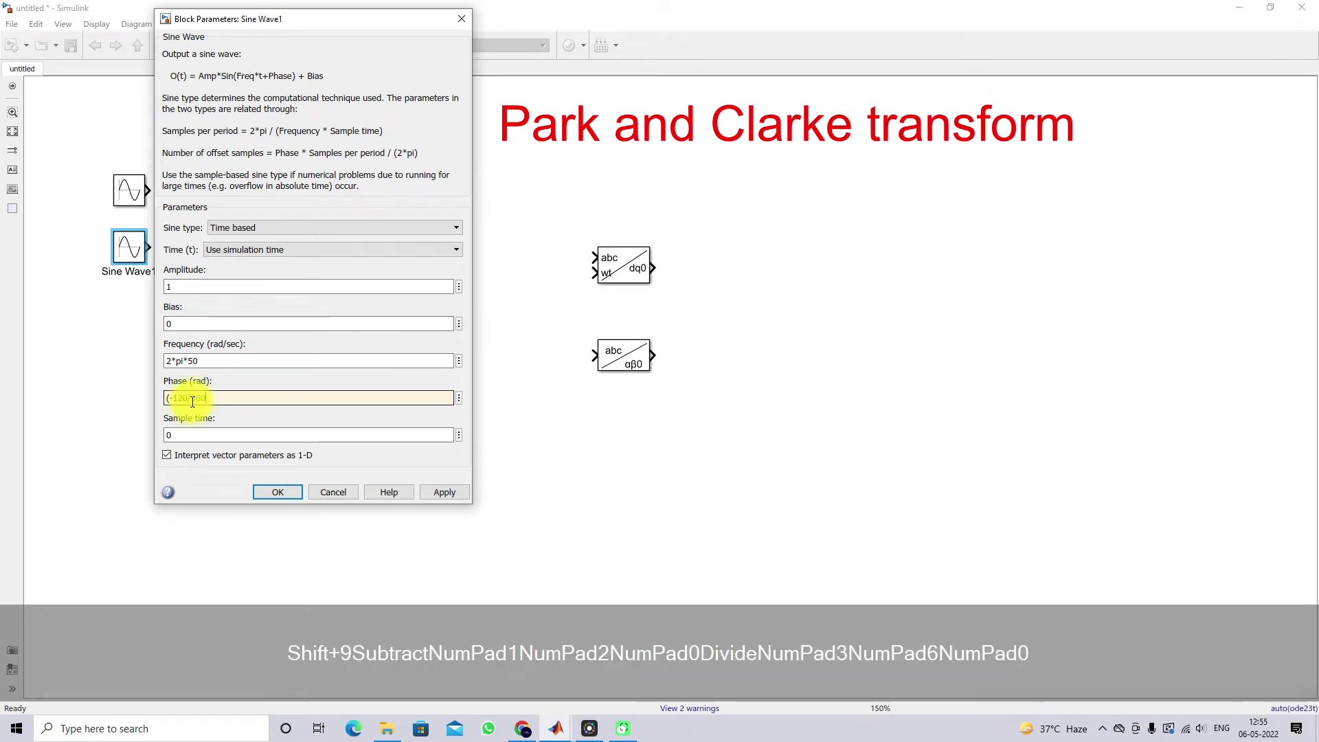
type(")*")
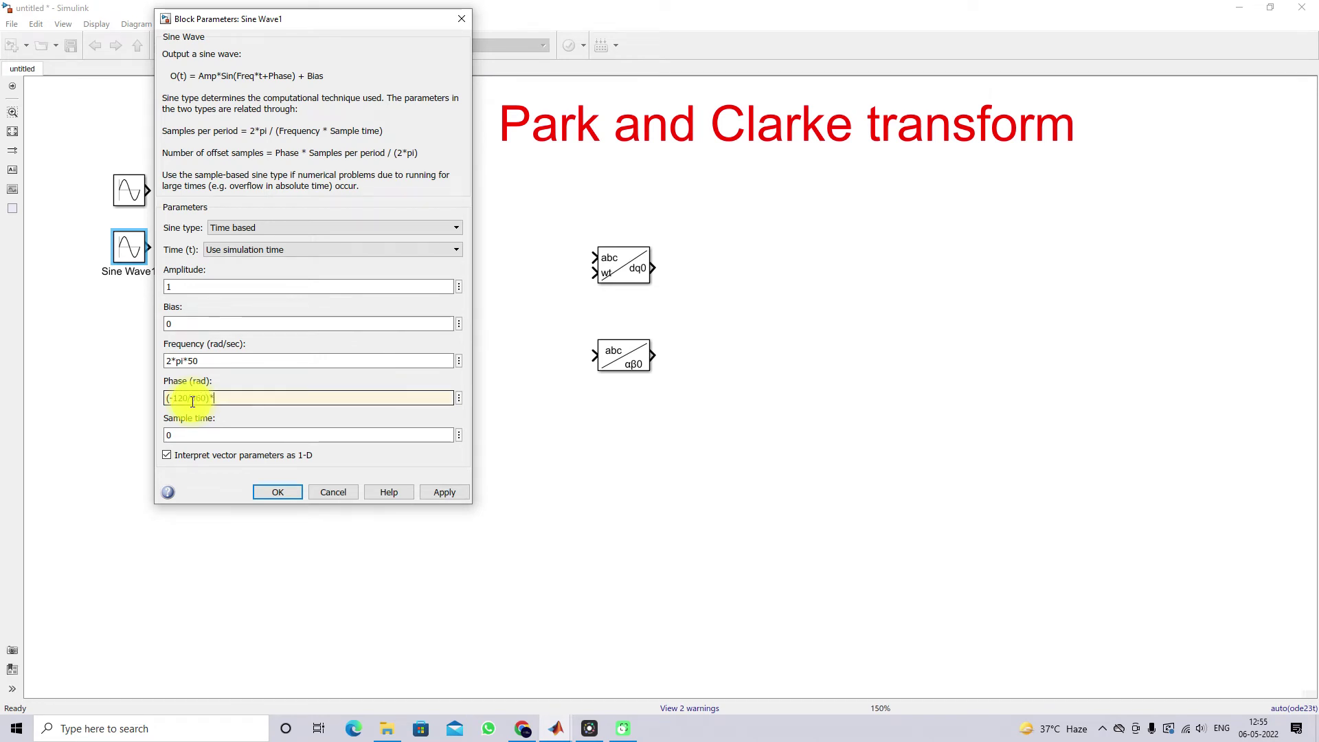
type("2*")
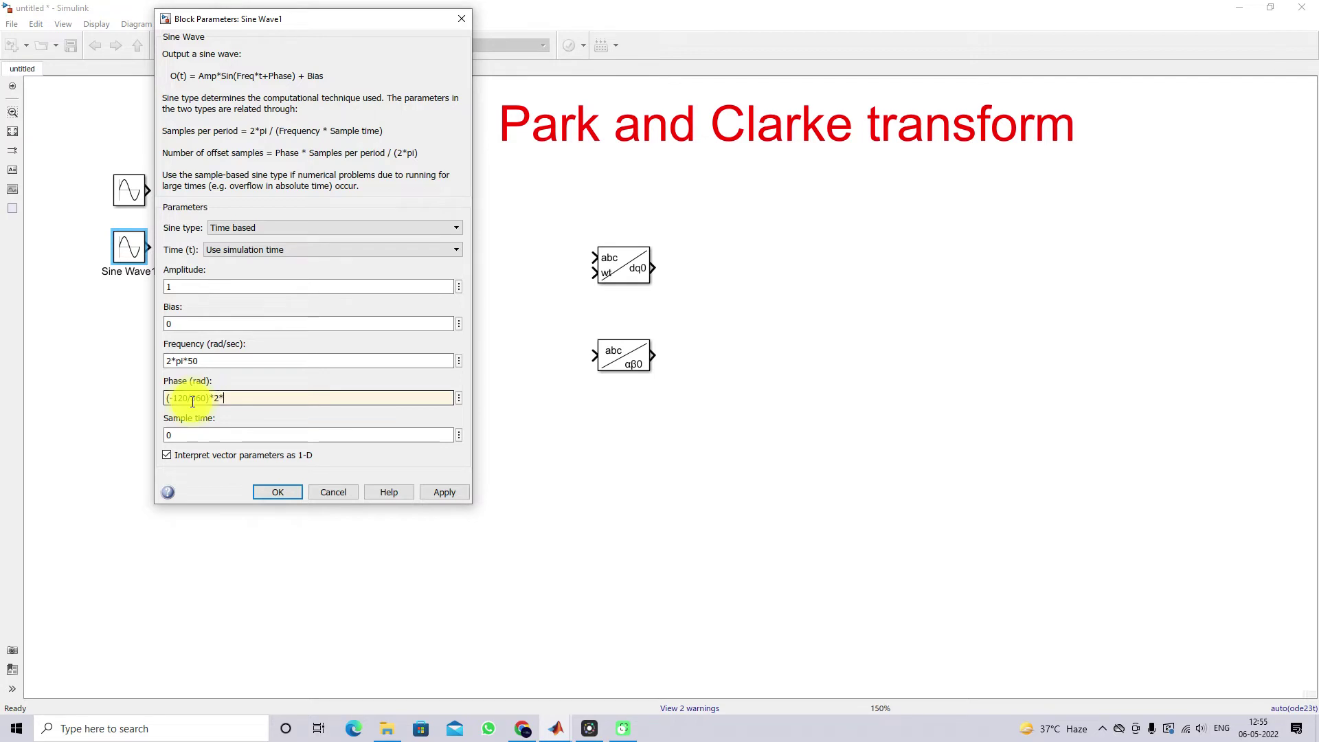
type("pi")
left_click(434, 494)
left_click(293, 490)
Duplicate the second sine wave source below it and set the third source's phase to (120/360)*2*pi rad.
left_click_drag(129, 246, 125, 308)
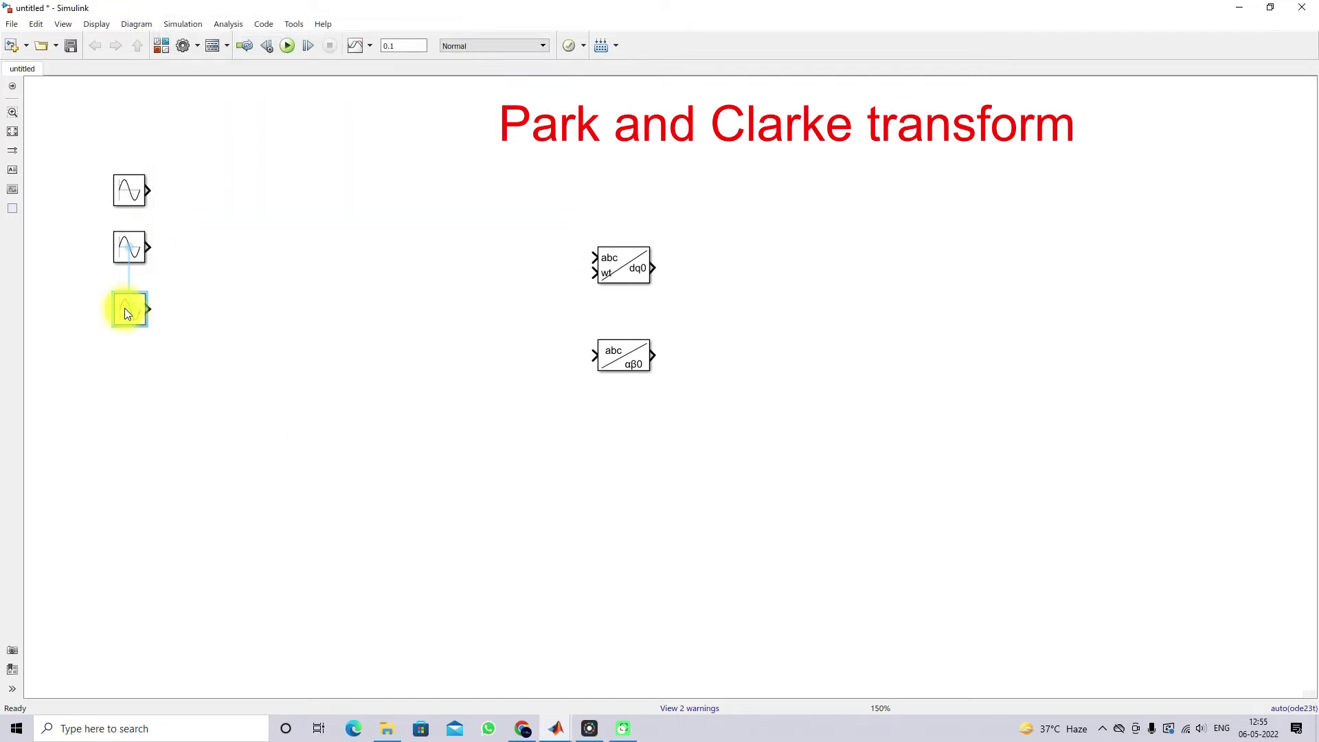
left_click(131, 313)
double_click(131, 313)
left_click(173, 460)
key("BackSpace")
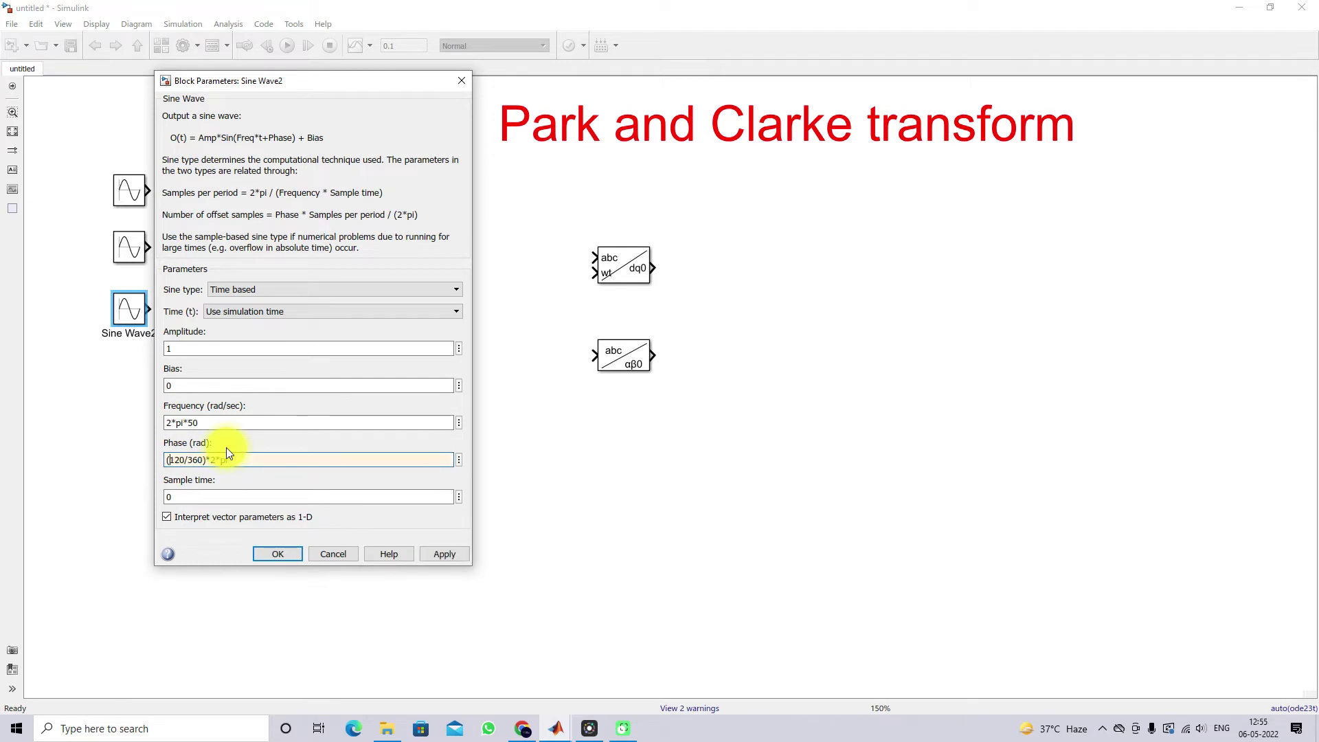
left_click(442, 554)
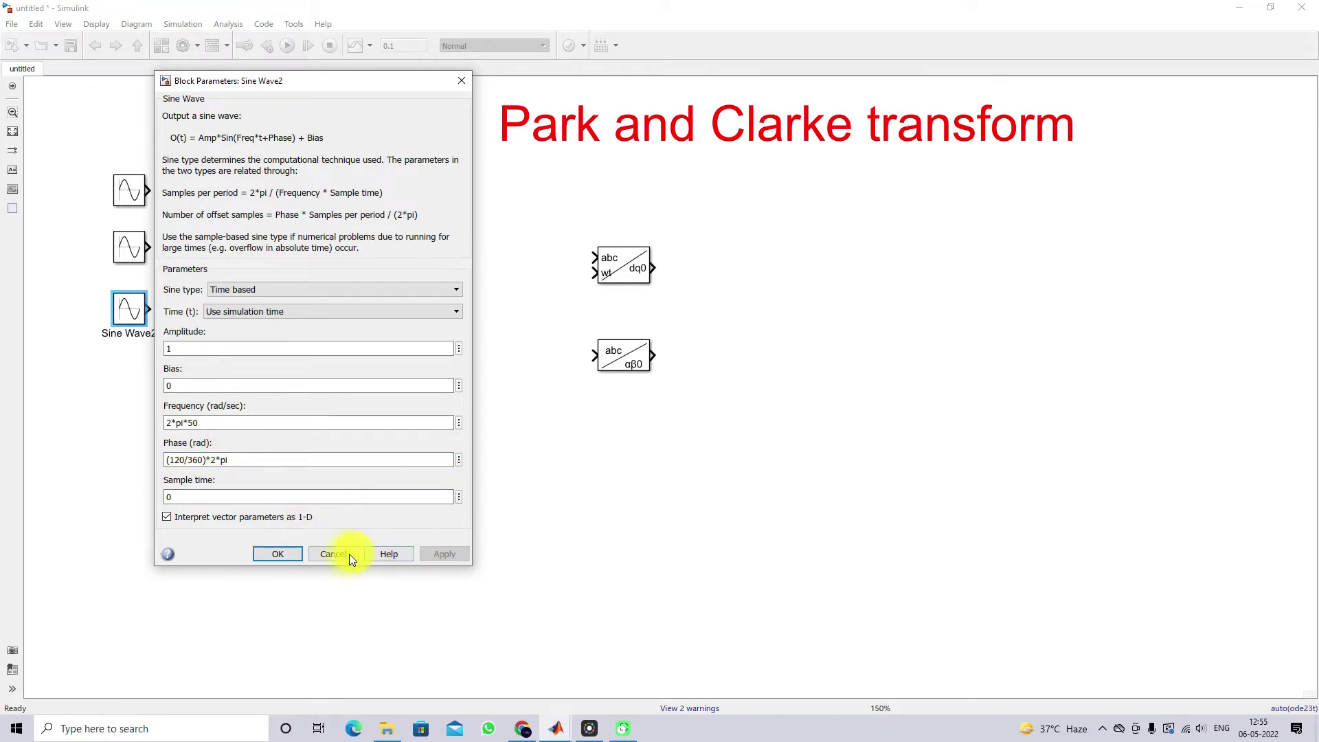
left_click(285, 553)
Add a Mux block with 3 inputs near the sine wave sources.
left_click(216, 352)
double_click(217, 352)
type("mux")
left_click(210, 365)
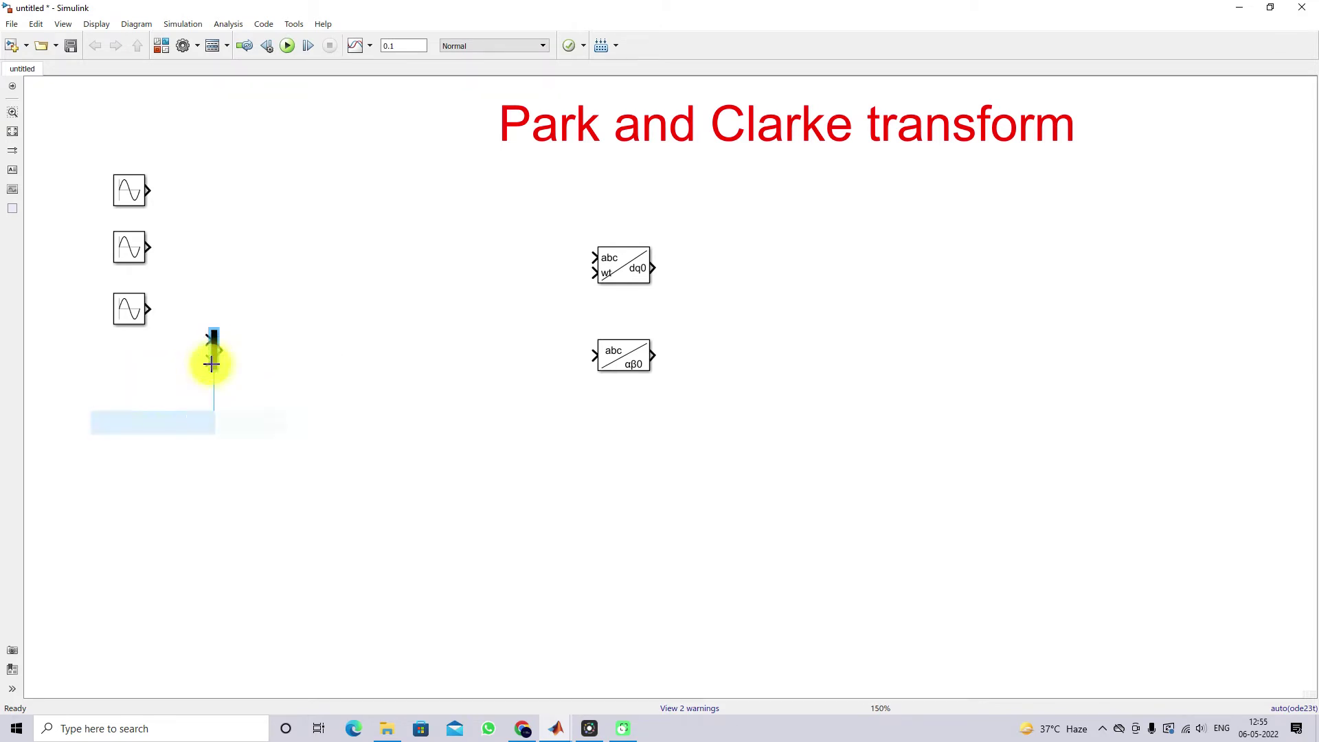
type("3")
key("Return")
Place the Mux beside the middle sine wave source and wire all three sine outputs to its inputs.
left_click_drag(213, 363, 194, 246)
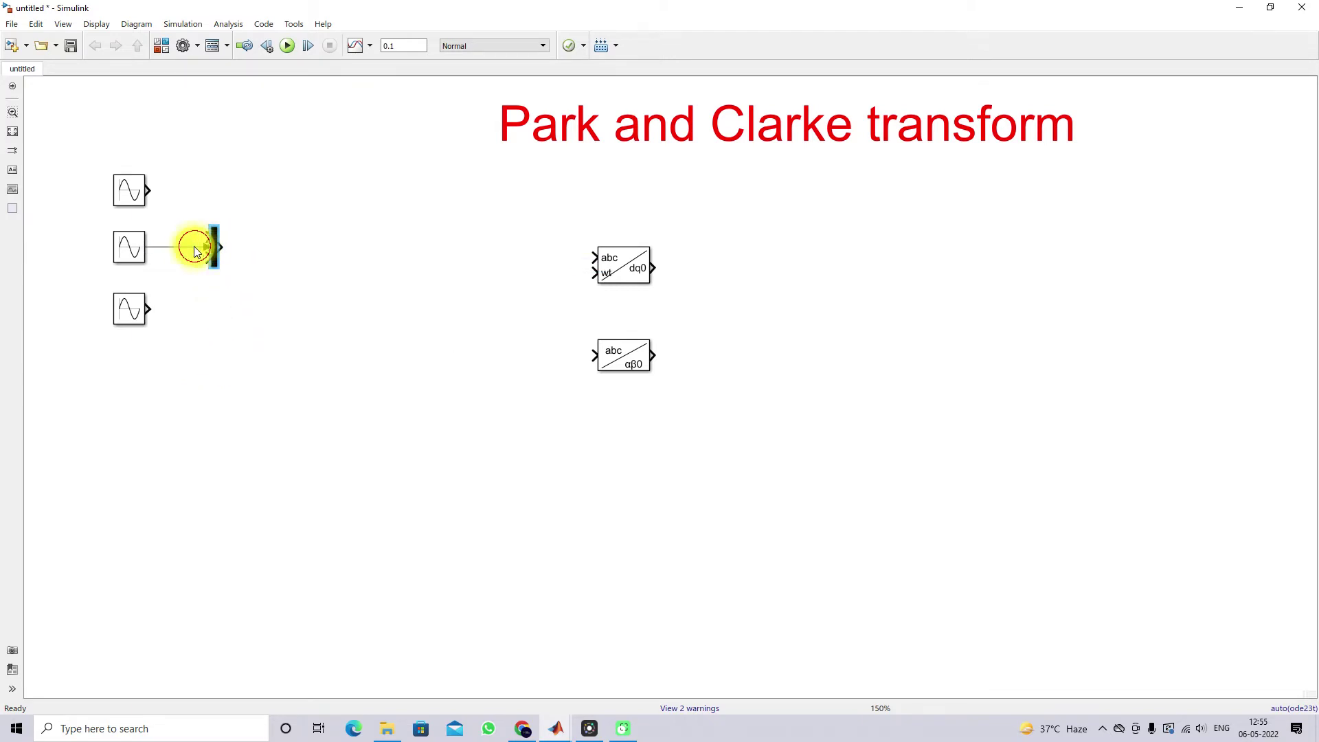
left_click_drag(148, 191, 207, 237)
left_click_drag(144, 315, 212, 257)
left_click(648, 270)
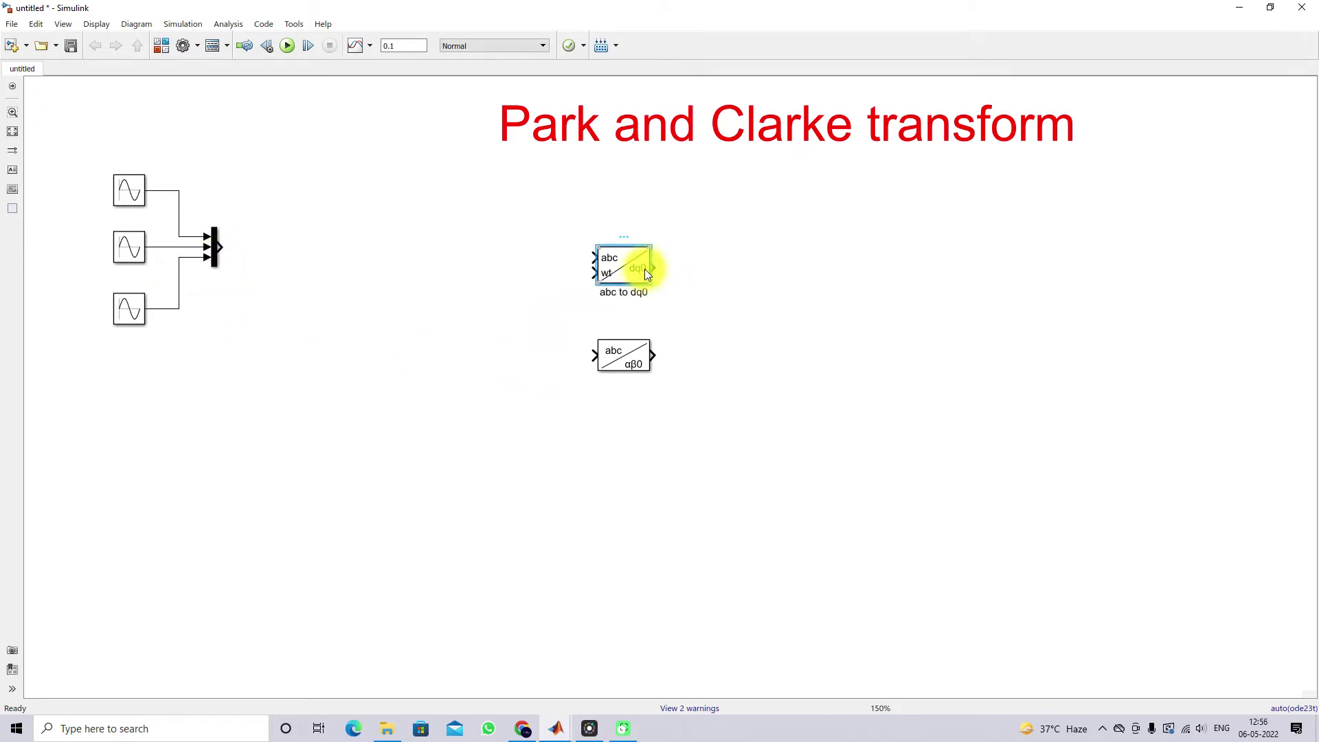
left_click(620, 364)
left_click(603, 253)
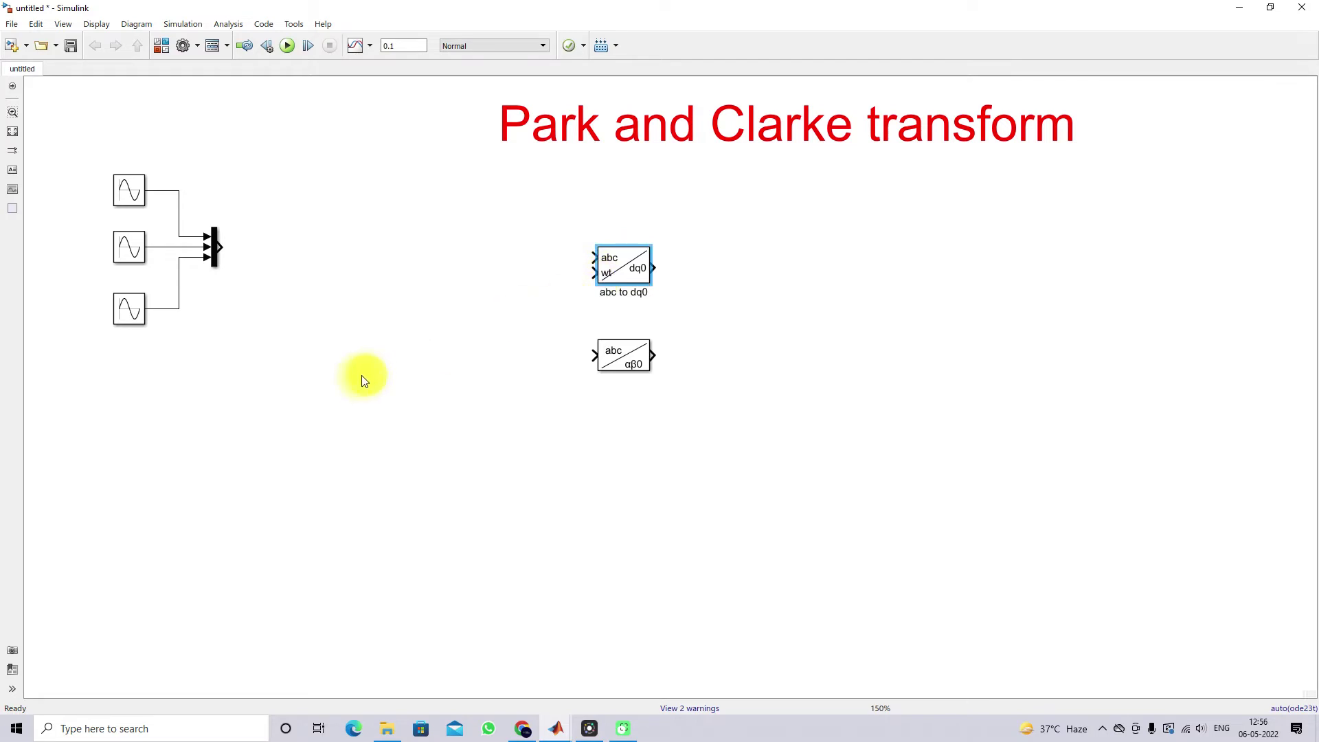
Add a PLL (3ph) block below the sources and connect the Mux output to its abc input.
double_click(259, 420)
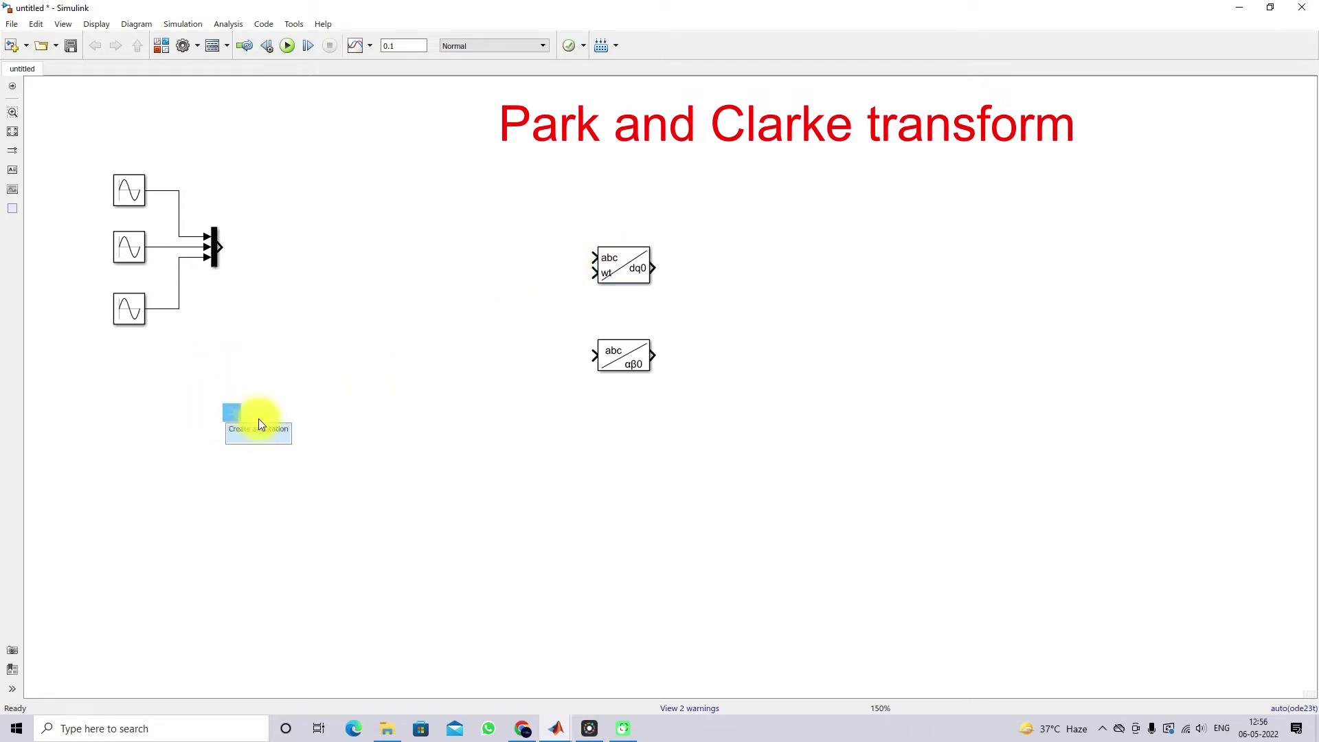
type("pll")
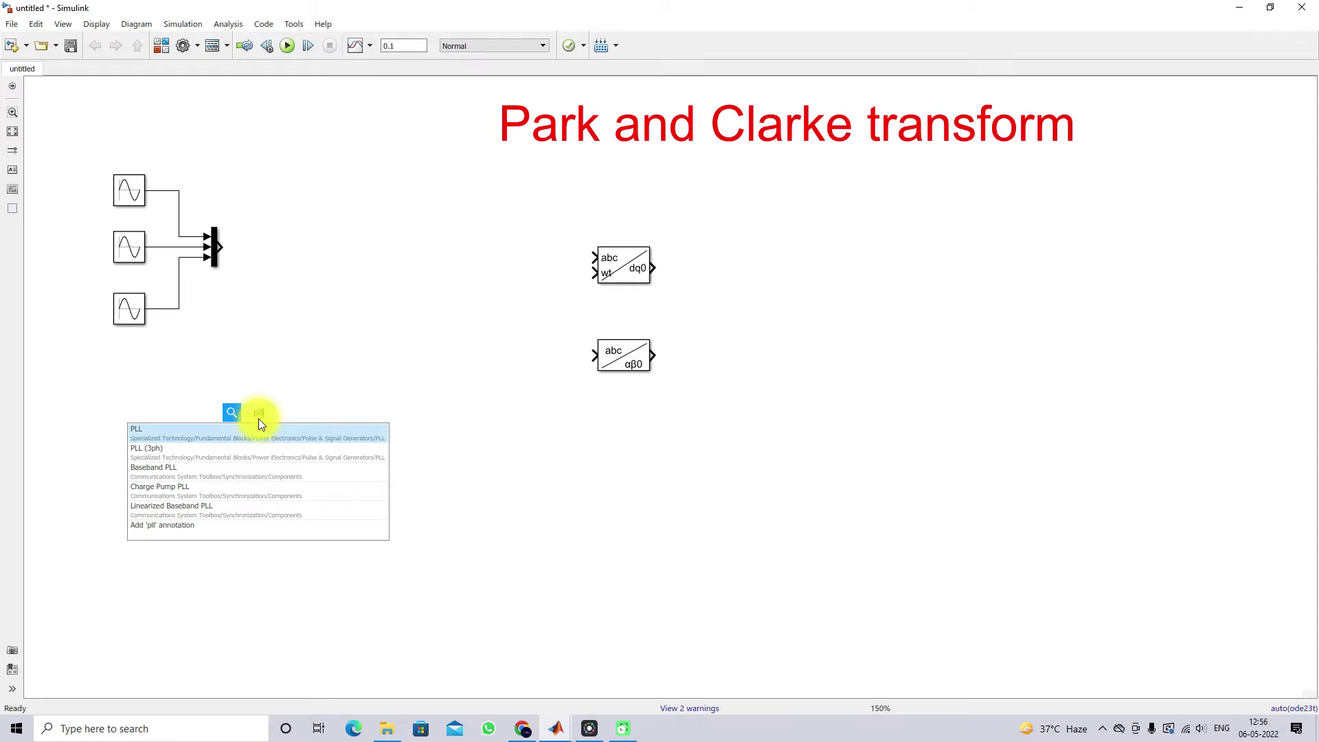
left_click(149, 451)
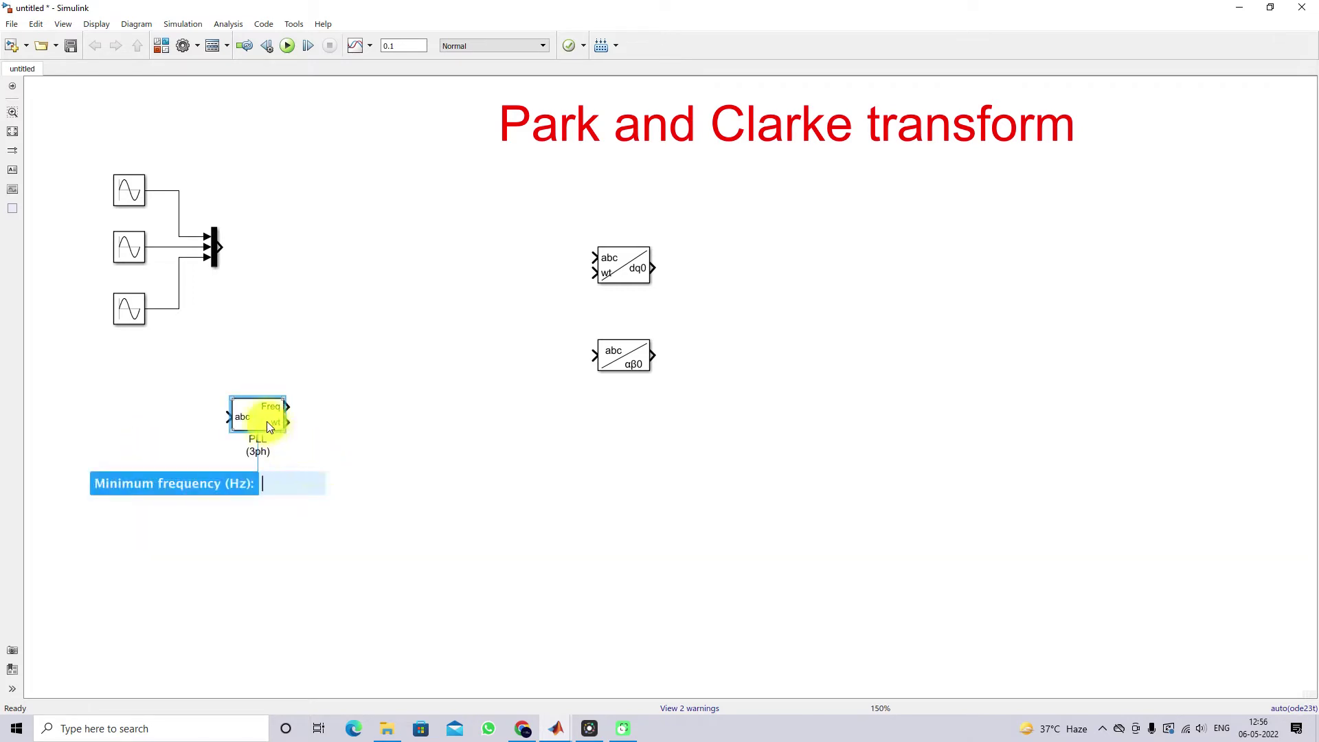
mouse_move(272, 405)
left_mouse_down()
mouse_move(299, 405)
mouse_move(218, 248)
left_mouse_up()
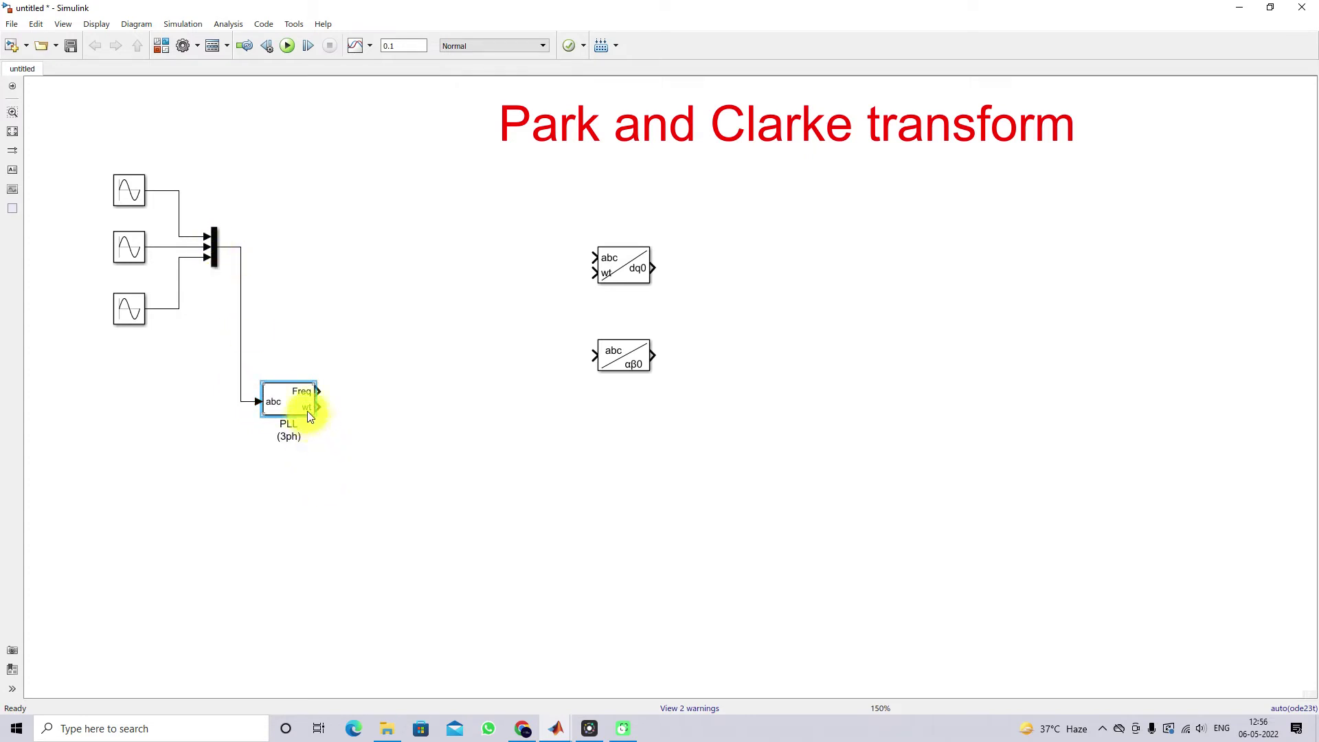
Add a Goto block and connect the PLL's wt output to it.
double_click(355, 493)
type("got")
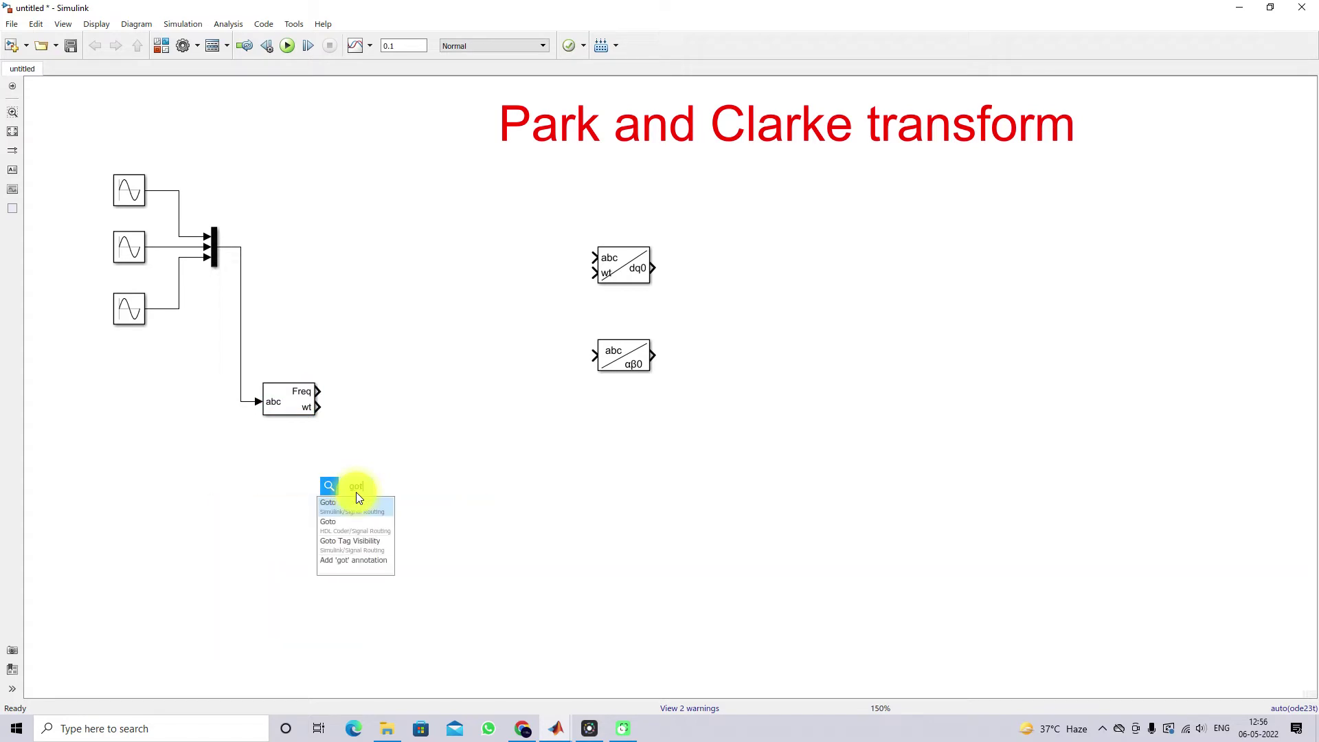
left_click(356, 510)
left_click_drag(356, 489, 377, 408)
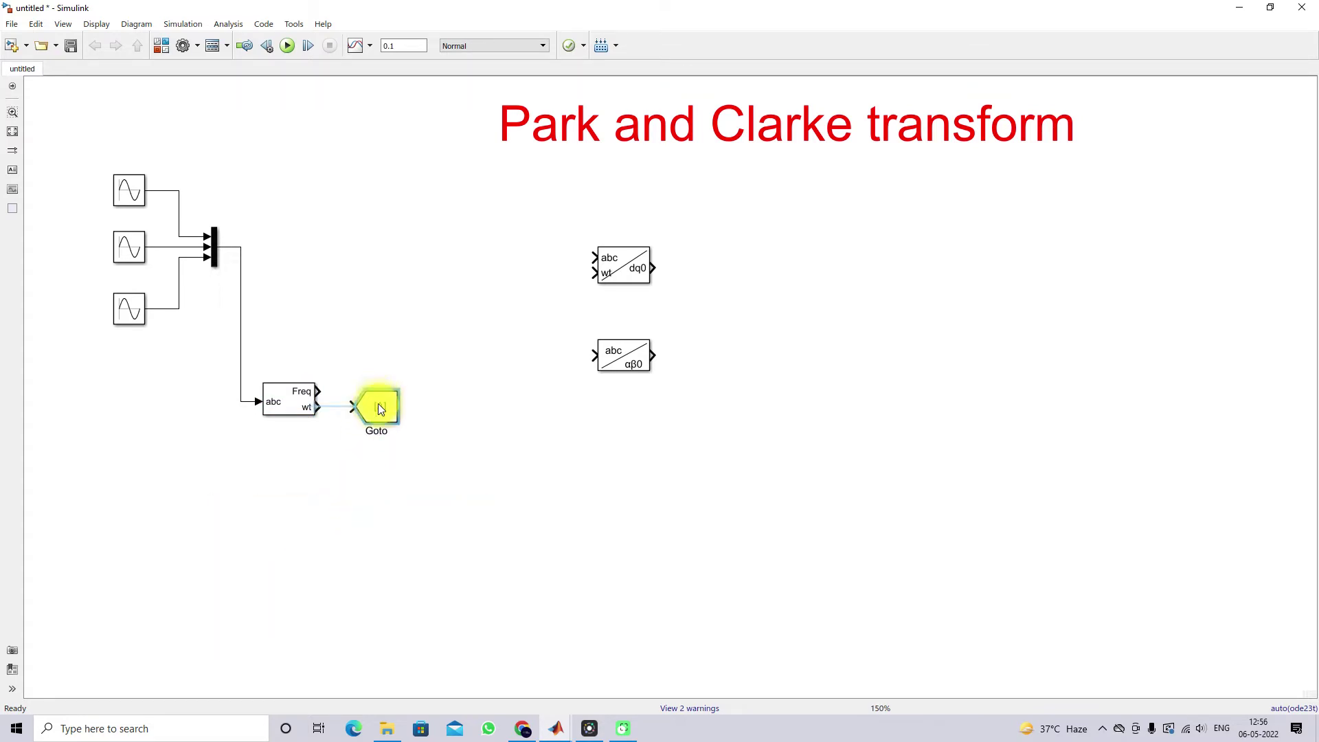
left_click(344, 406)
Set the tag of the Goto block on the PLL's wt output to wt.
double_click(371, 409)
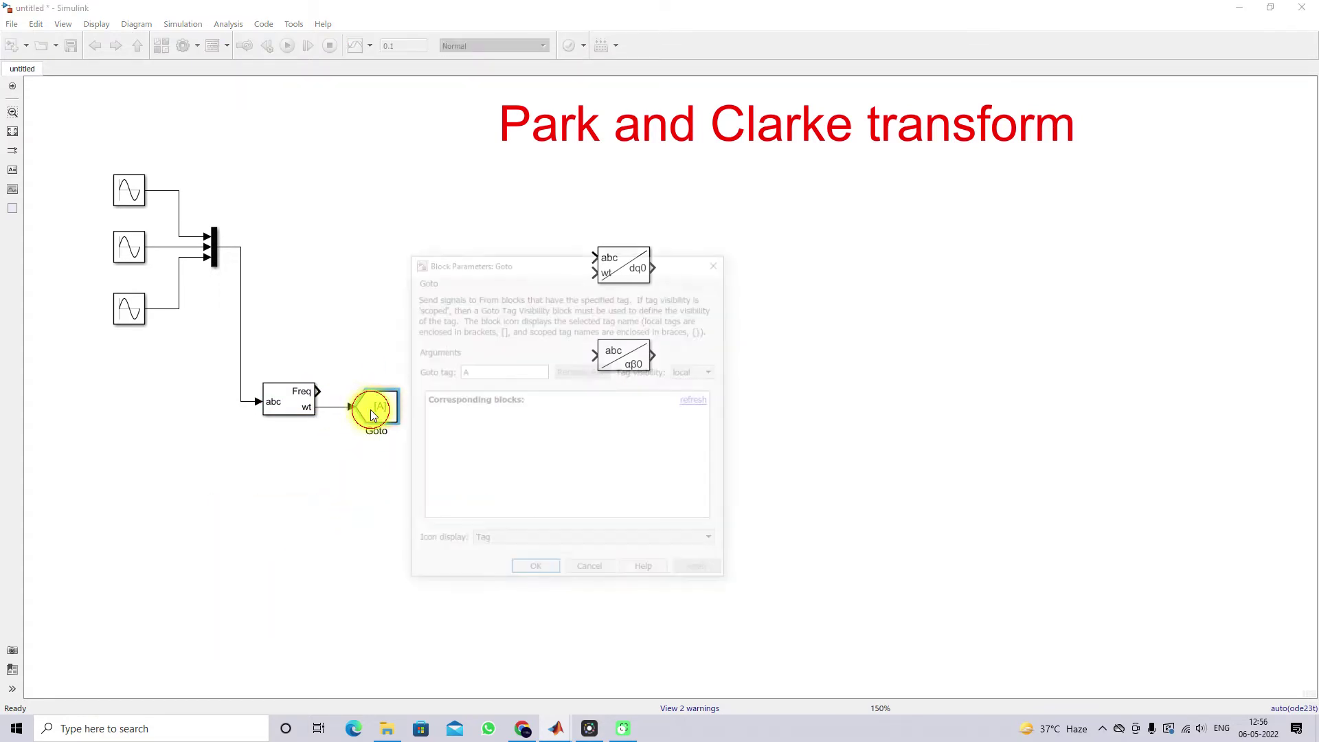
double_click(474, 371)
type("wt")
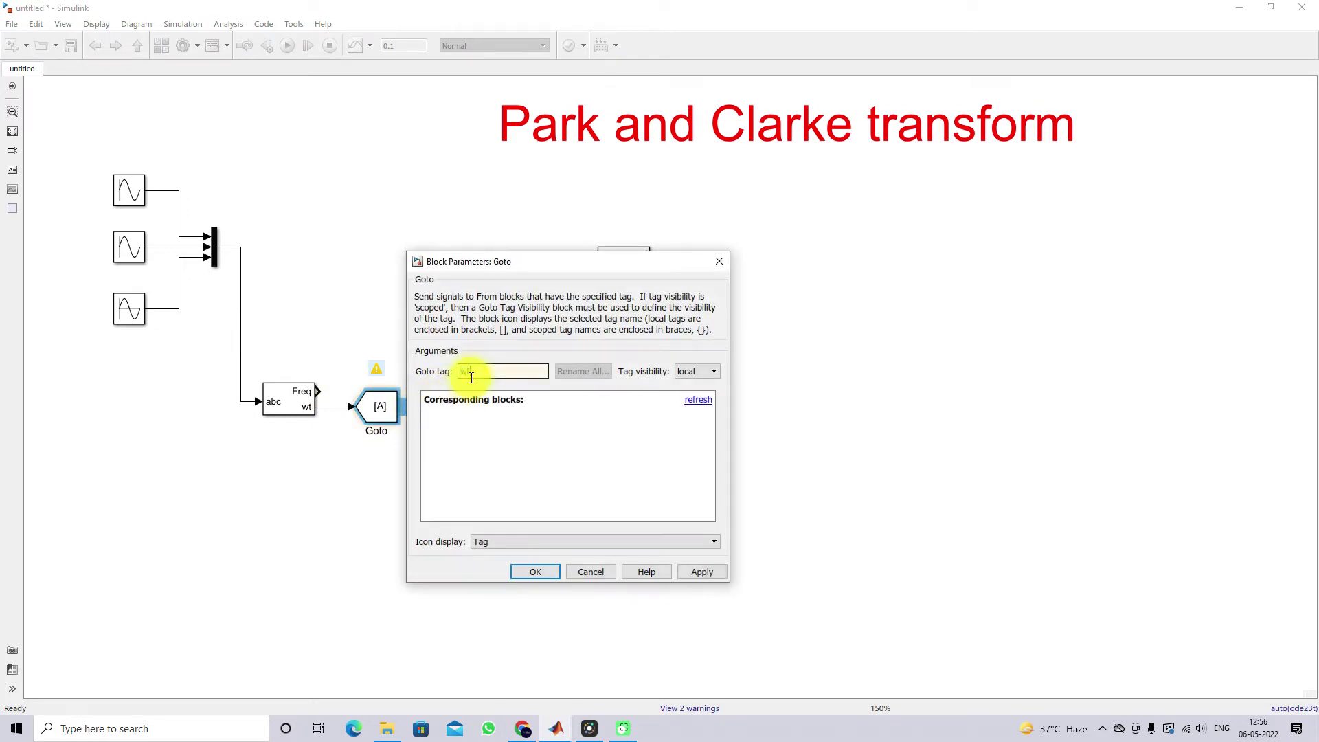
left_click(535, 571)
Add a second Goto block and connect it to the Mux output line.
left_click(382, 303)
double_click(383, 303)
type("got")
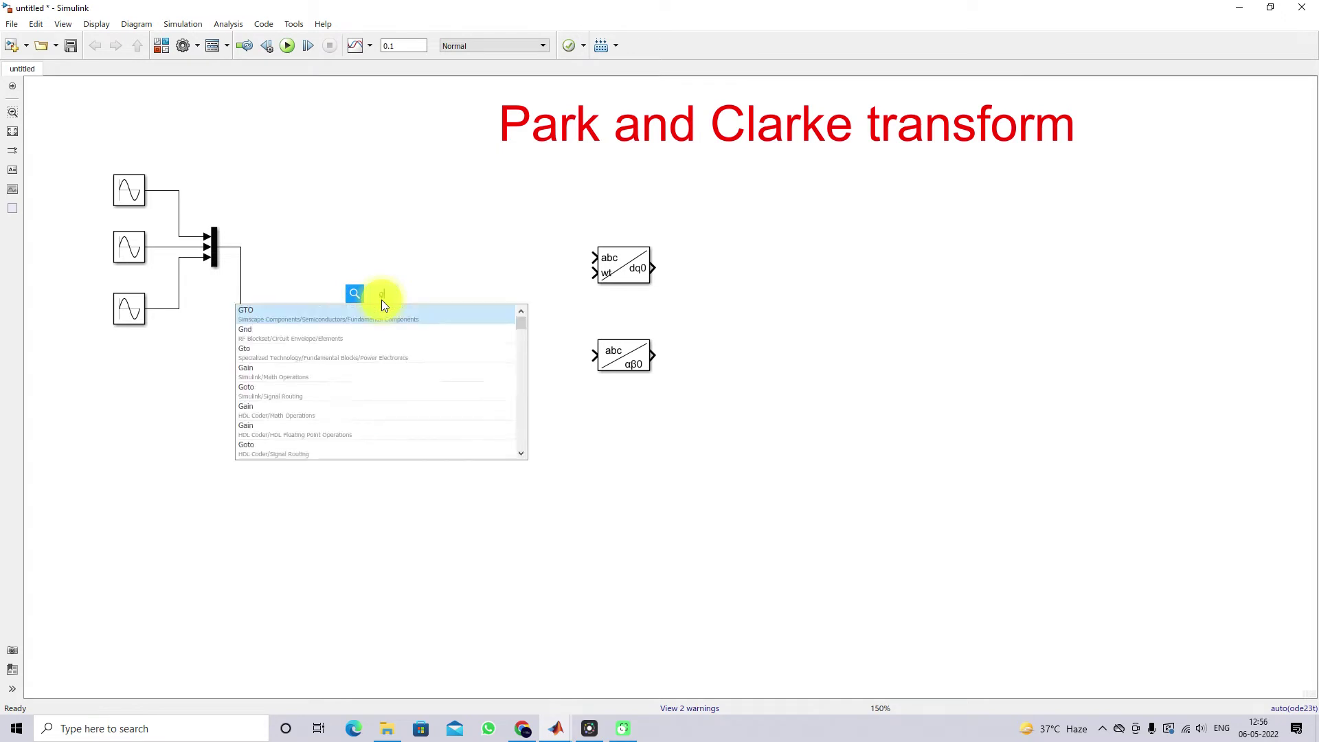
left_click(381, 309)
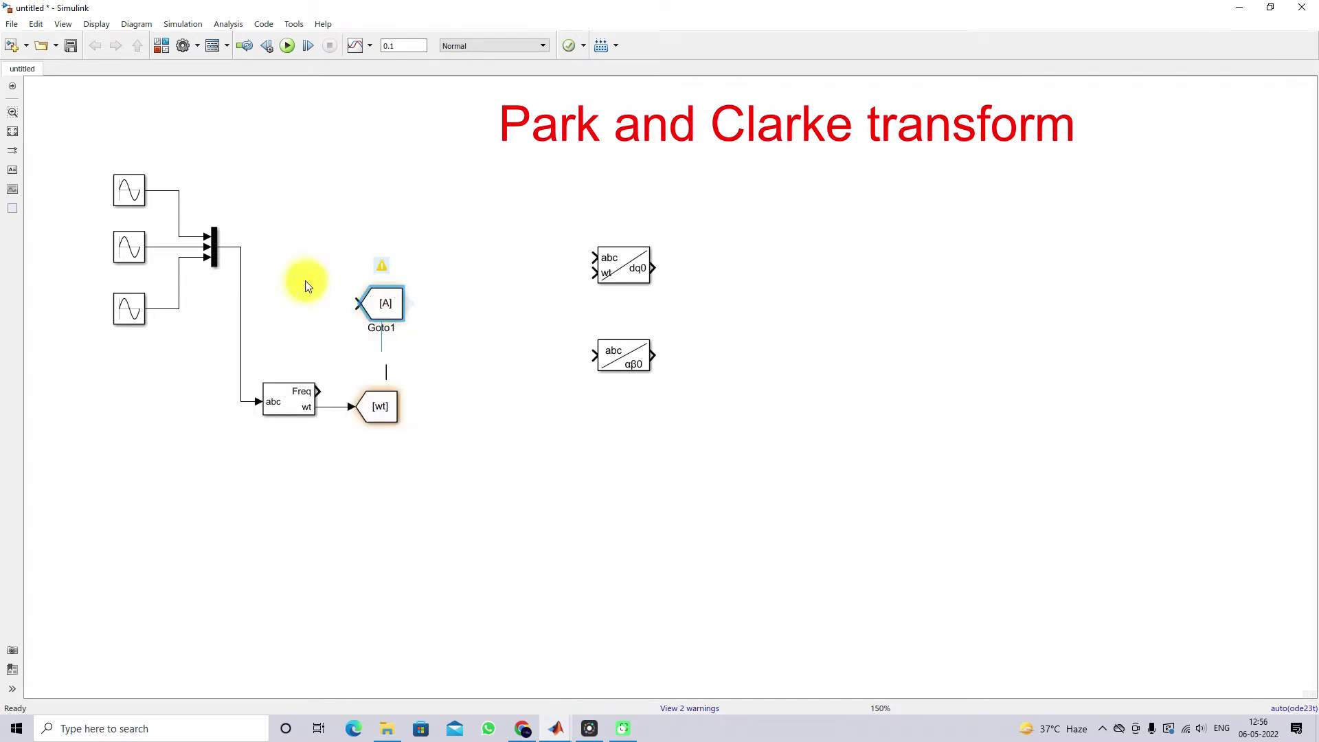
left_click_drag(383, 305, 241, 246)
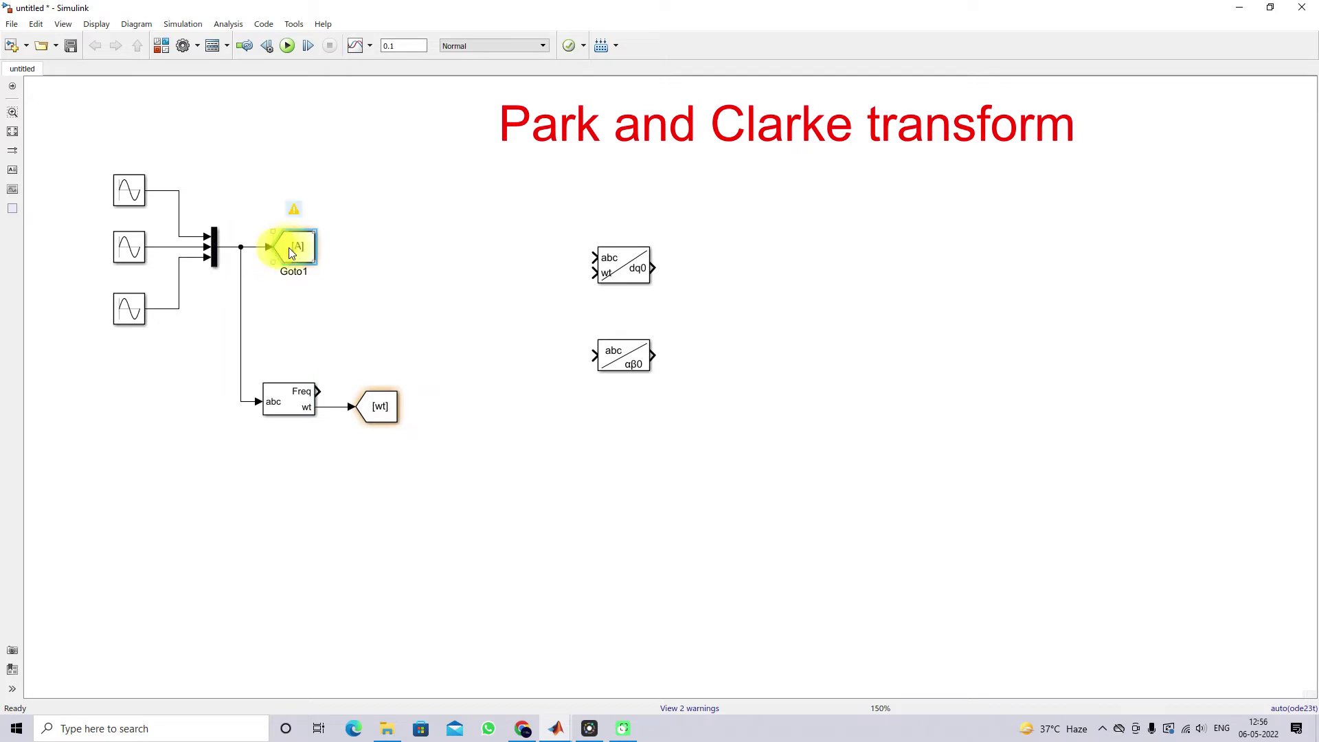
Set the new Goto block's tag to Vabc and align the block above the wt Goto.
double_click(299, 249)
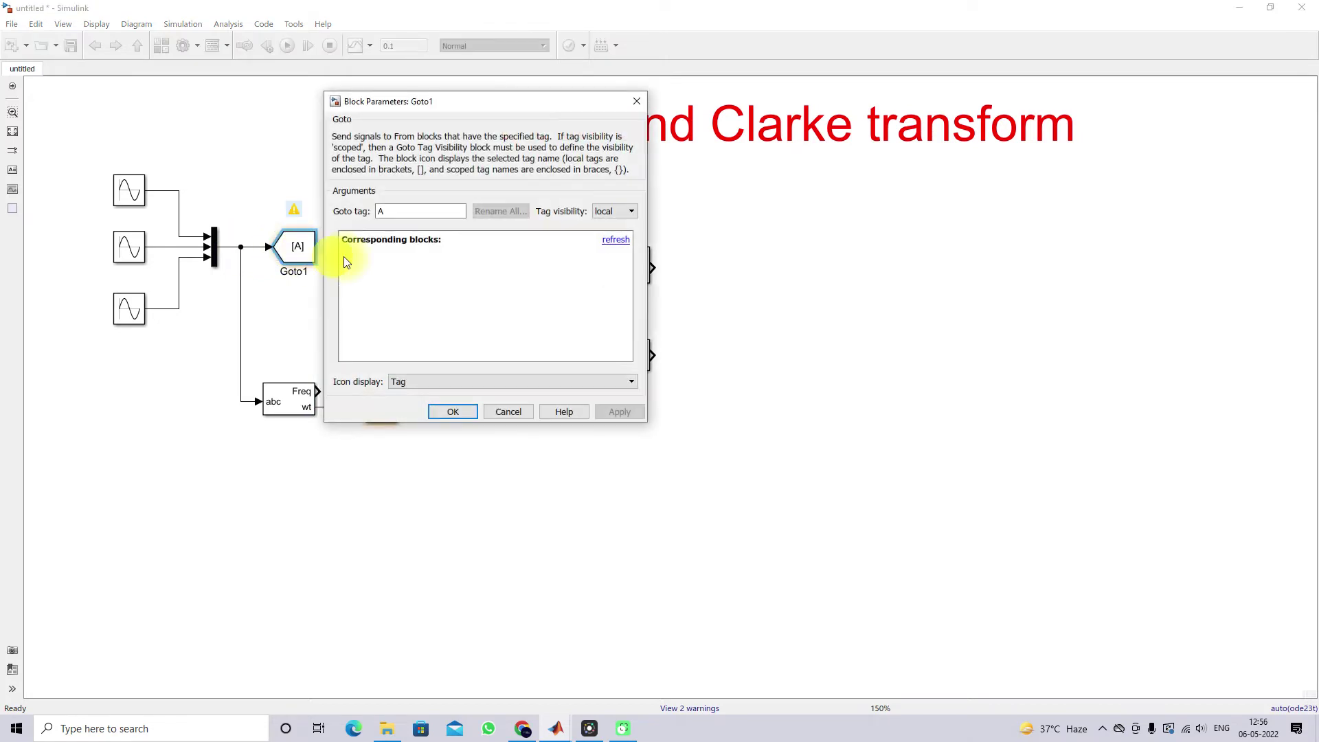
double_click(395, 213)
type("Vabc")
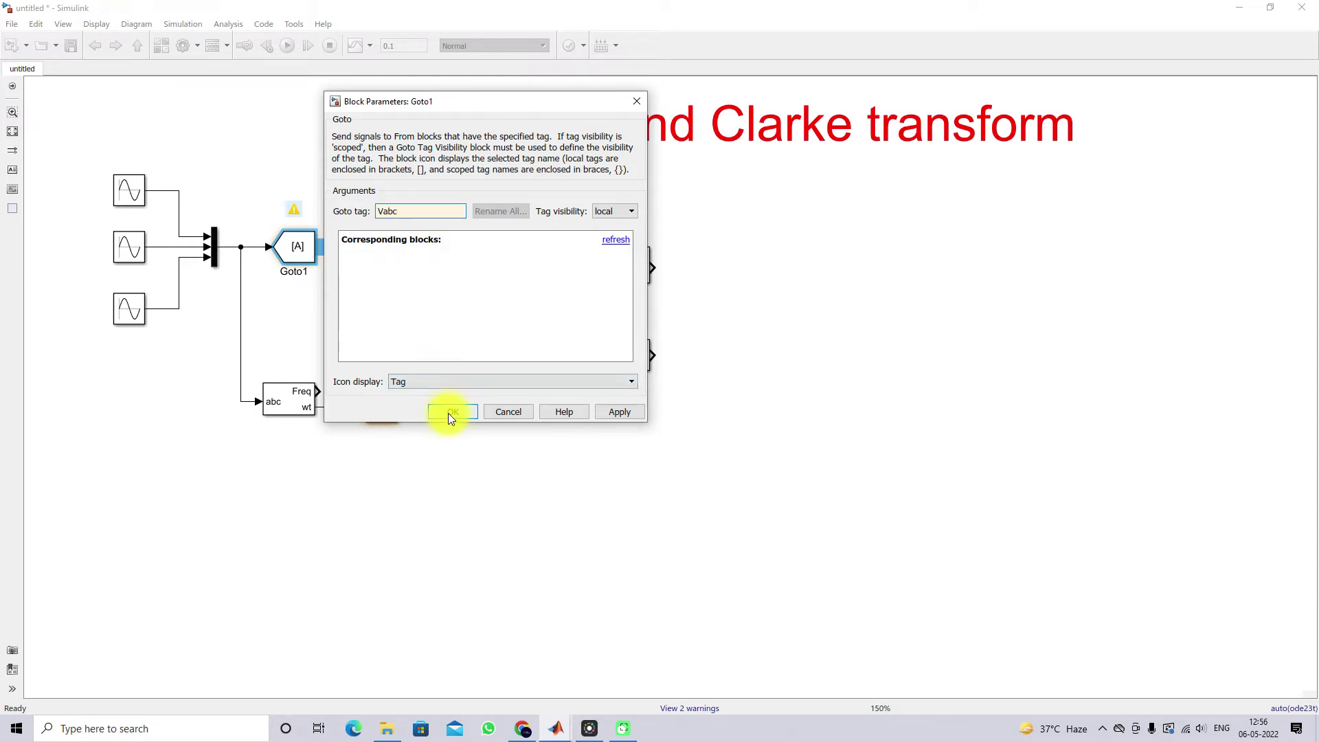
left_click(448, 414)
left_click_drag(307, 254, 393, 255)
Move the abc to dq0 and abc to Alpha-Beta-Zero blocks together farther from the Goto blocks, leaving room before their inputs.
left_click_drag(549, 206, 715, 414)
left_click_drag(637, 267, 735, 266)
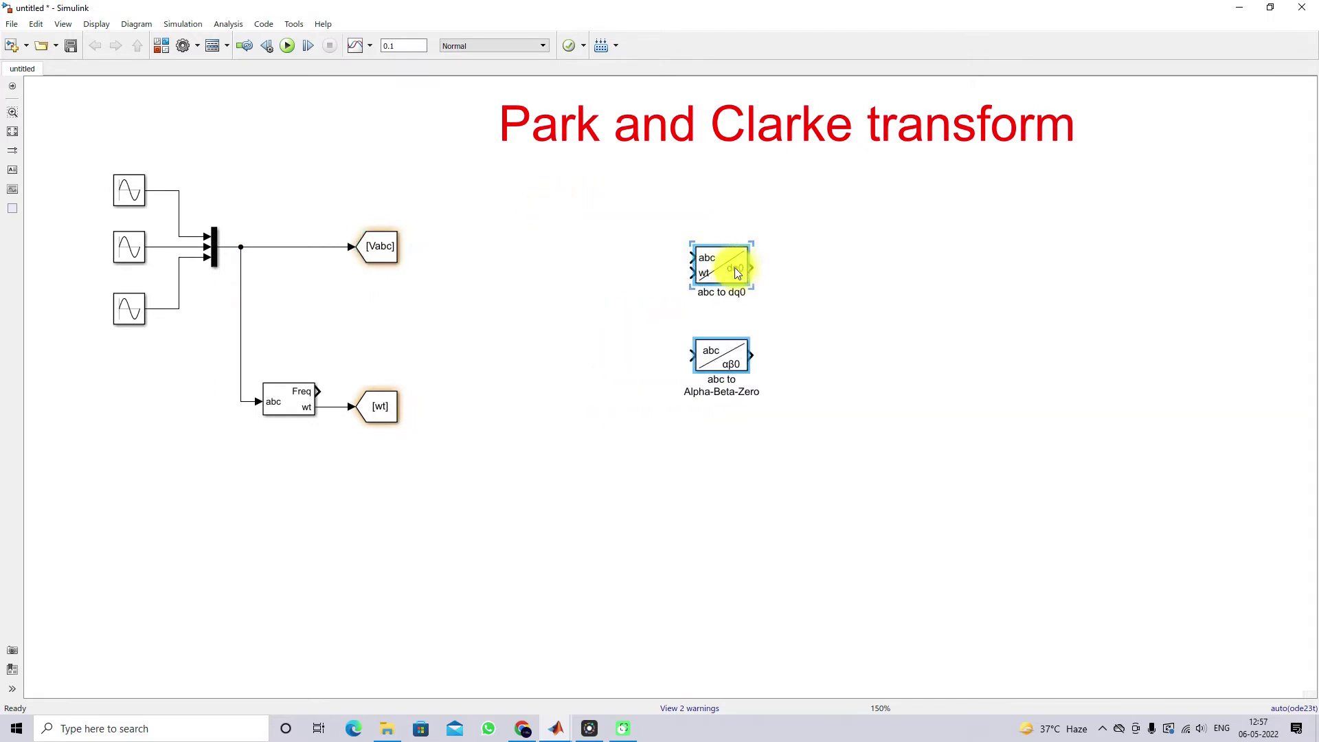
left_click(668, 479)
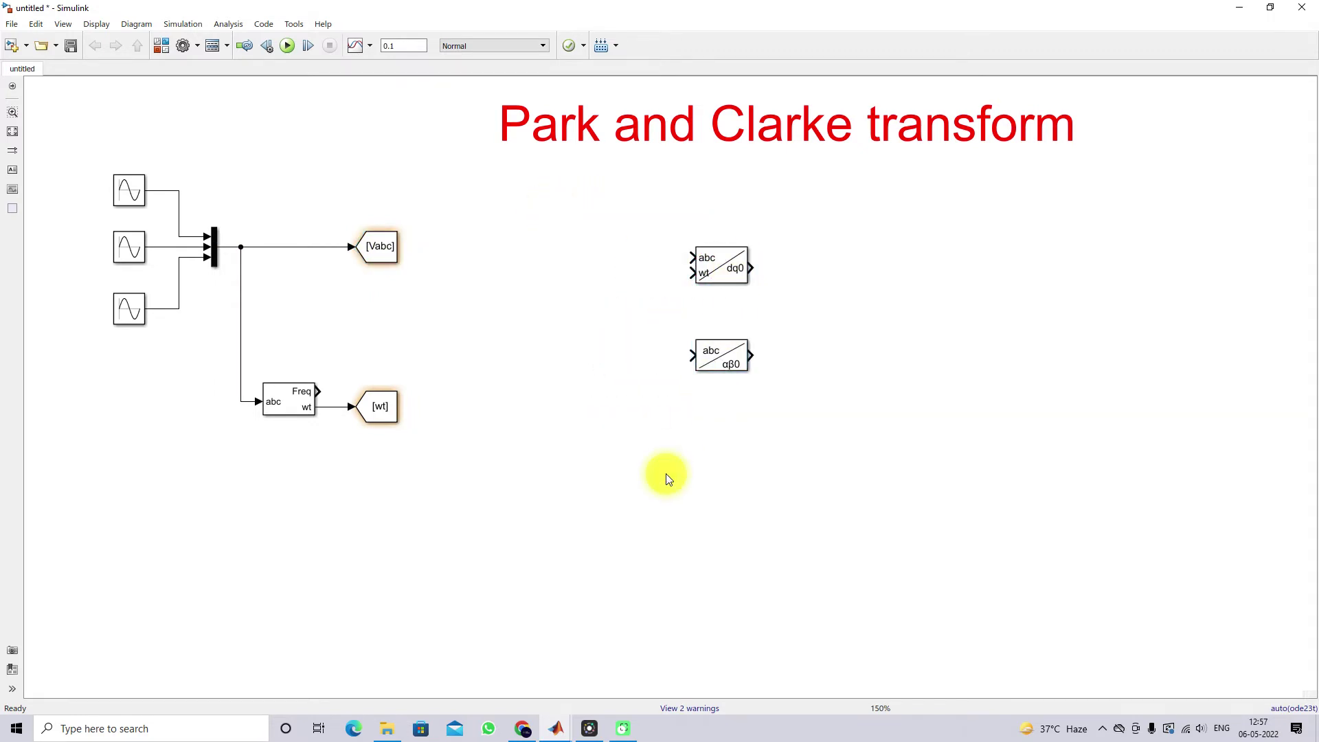
Create Vabc and wt From blocks and connect them to the abc and wt inputs of the abc to dq0 block.
left_click(400, 251)
left_click_drag(402, 249, 586, 257)
left_click(662, 256)
left_click(397, 417)
mouse_move(405, 409)
left_mouse_down()
mouse_move(430, 410)
mouse_move(584, 323)
mouse_move(597, 302)
mouse_move(690, 273)
left_mouse_up()
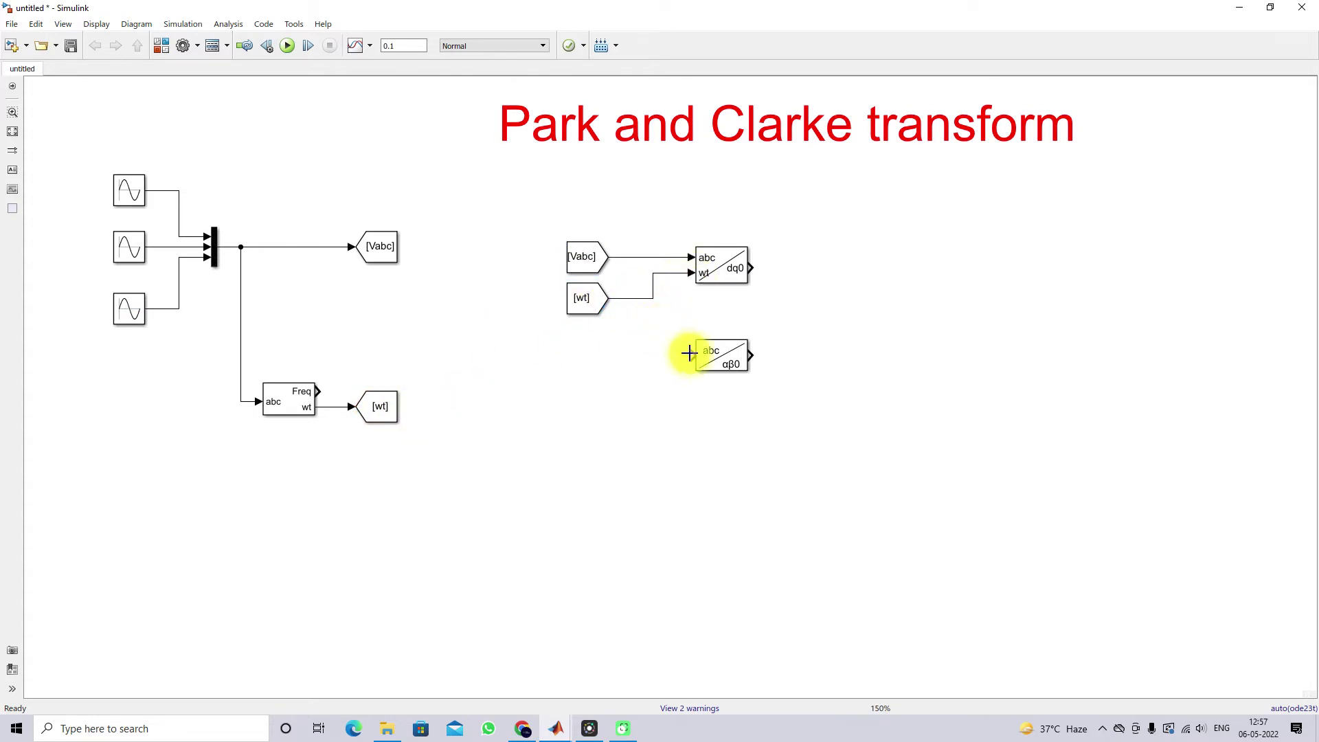
Branch the Vabc signal line to the input of the abc to Alpha-Beta-Zero block.
mouse_move(690, 355)
left_mouse_down()
mouse_move(642, 333)
mouse_move(635, 257)
left_mouse_up()
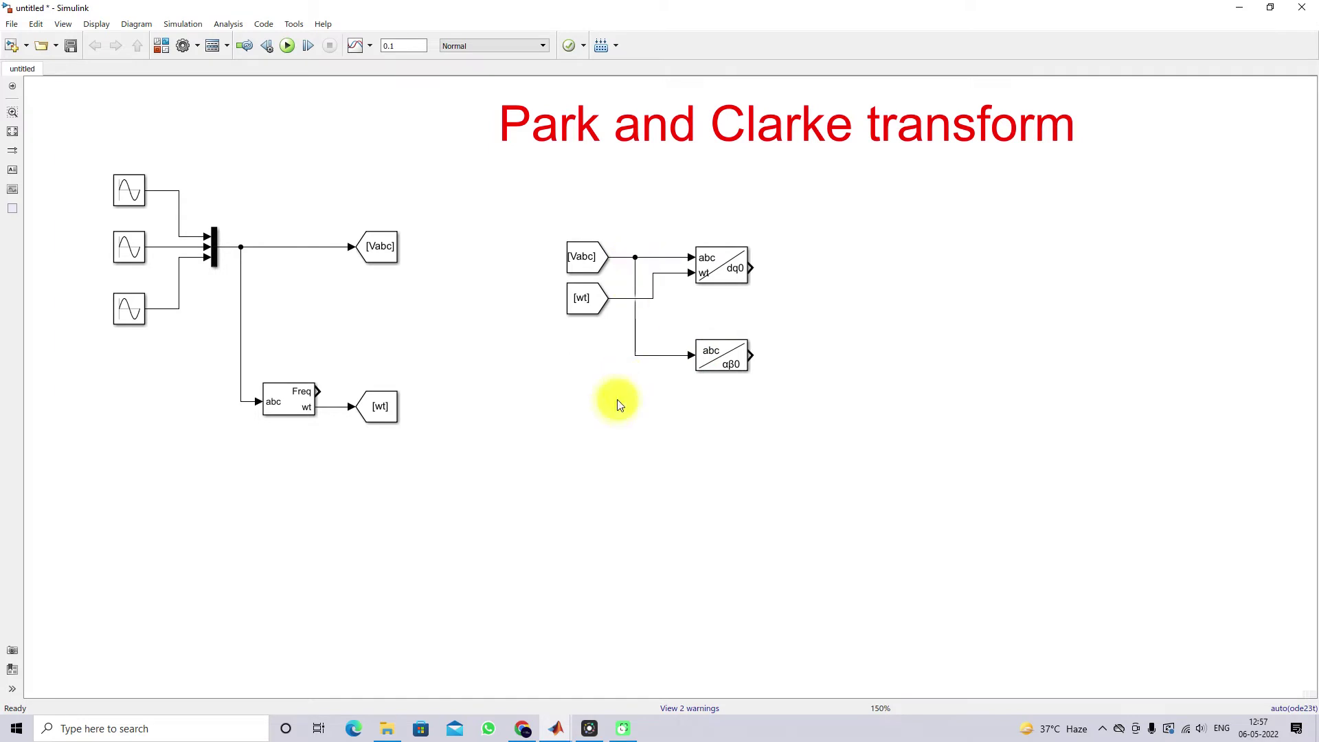
left_click(737, 259)
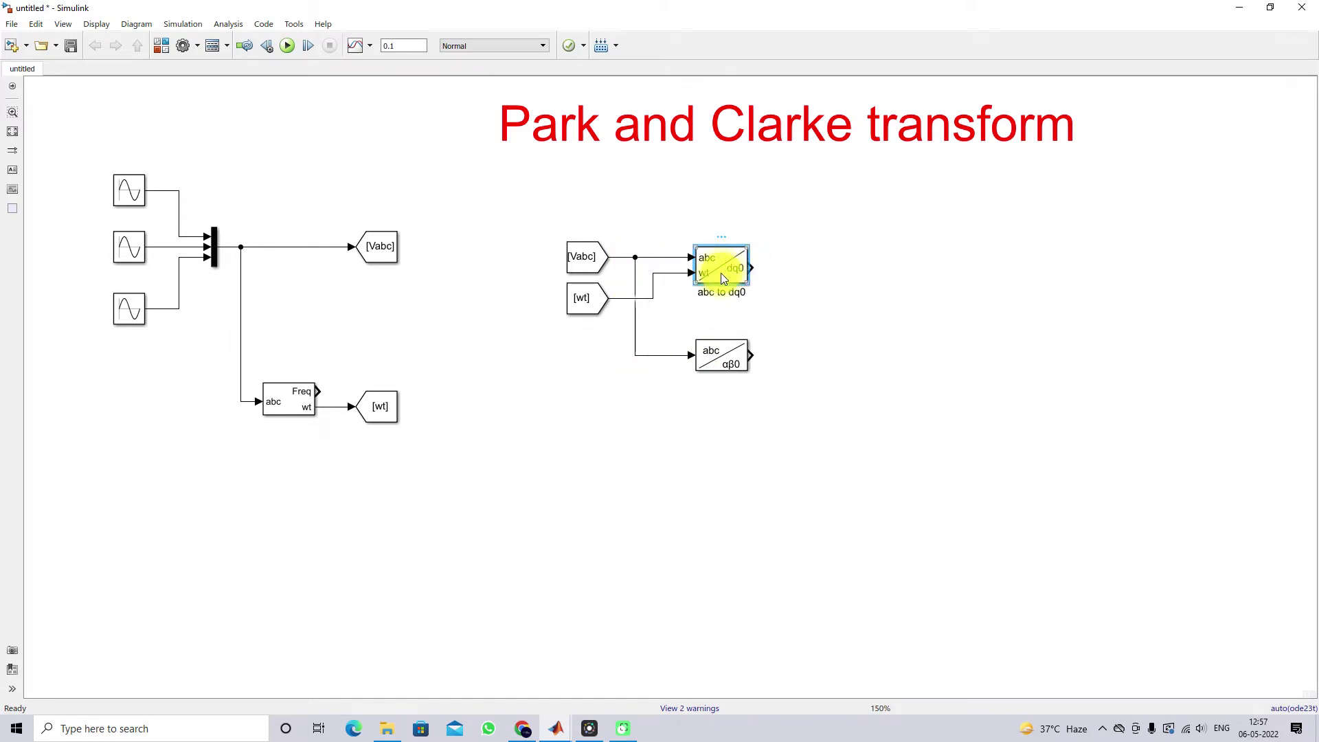
left_click(721, 354)
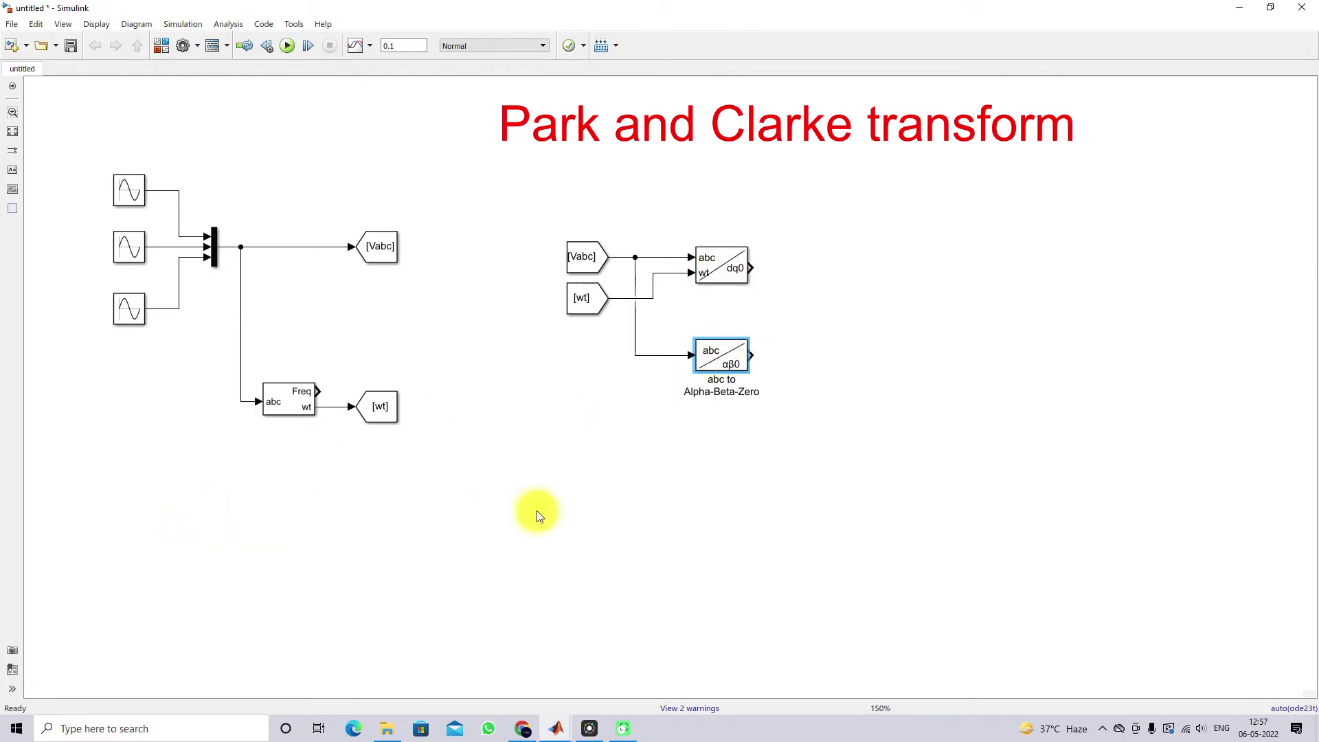
Set the PLL (3ph) block's initial inputs for phase and frequency to [0, 50].
double_click(287, 398)
left_click(347, 410)
left_click(388, 409)
key("BackSpace")
key("BackSpace")
type("50")
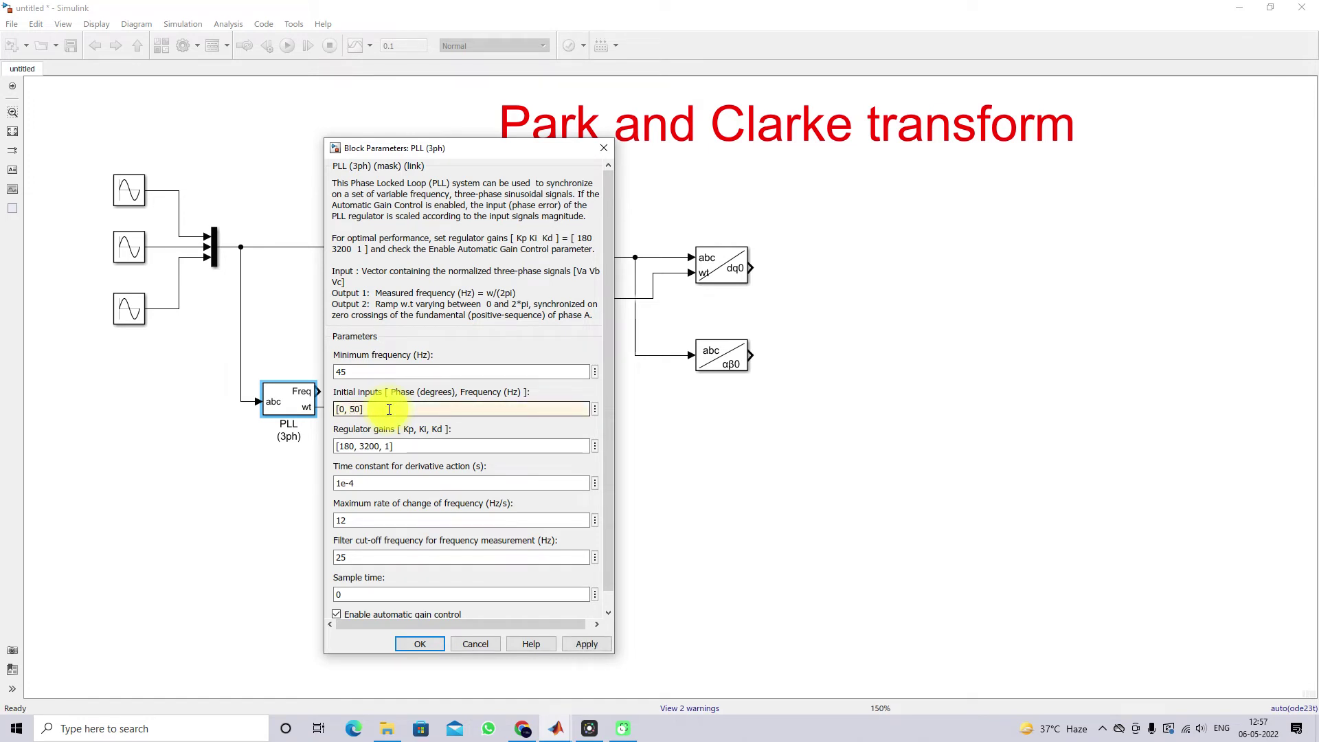
left_click(585, 643)
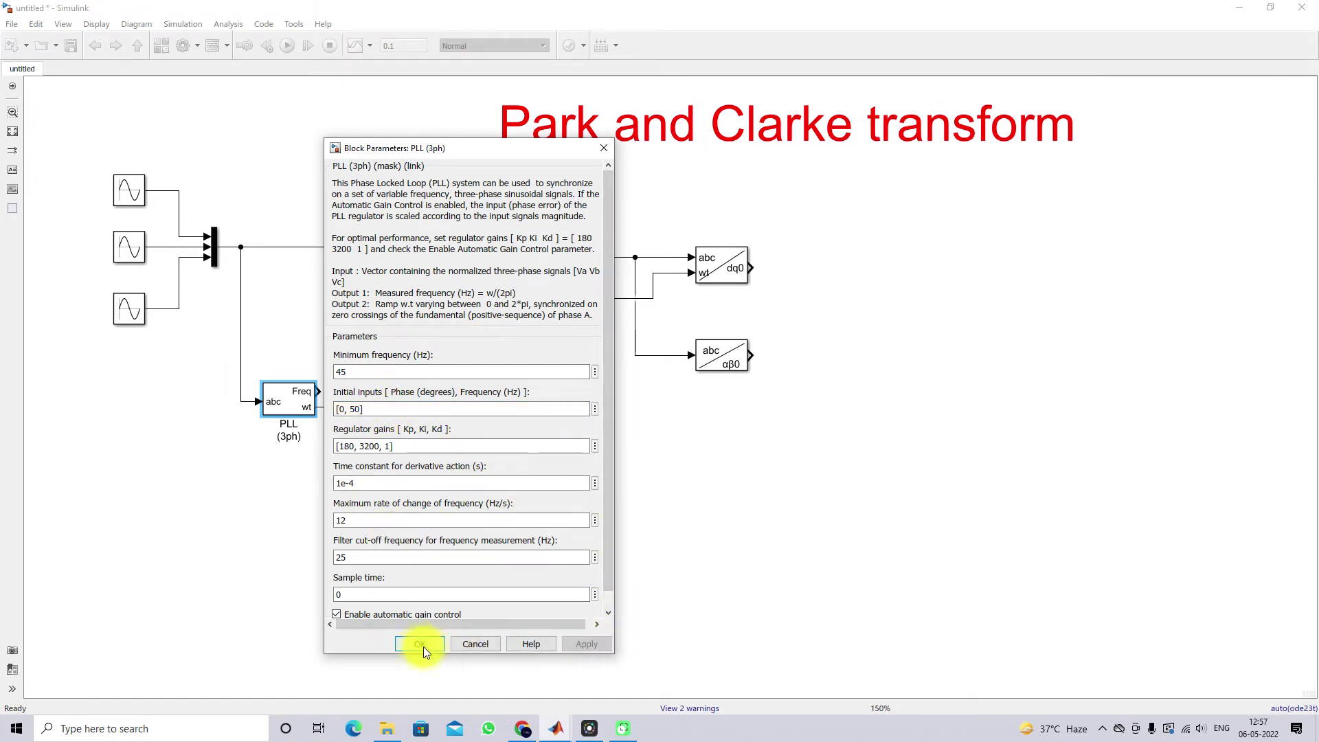
left_click(420, 644)
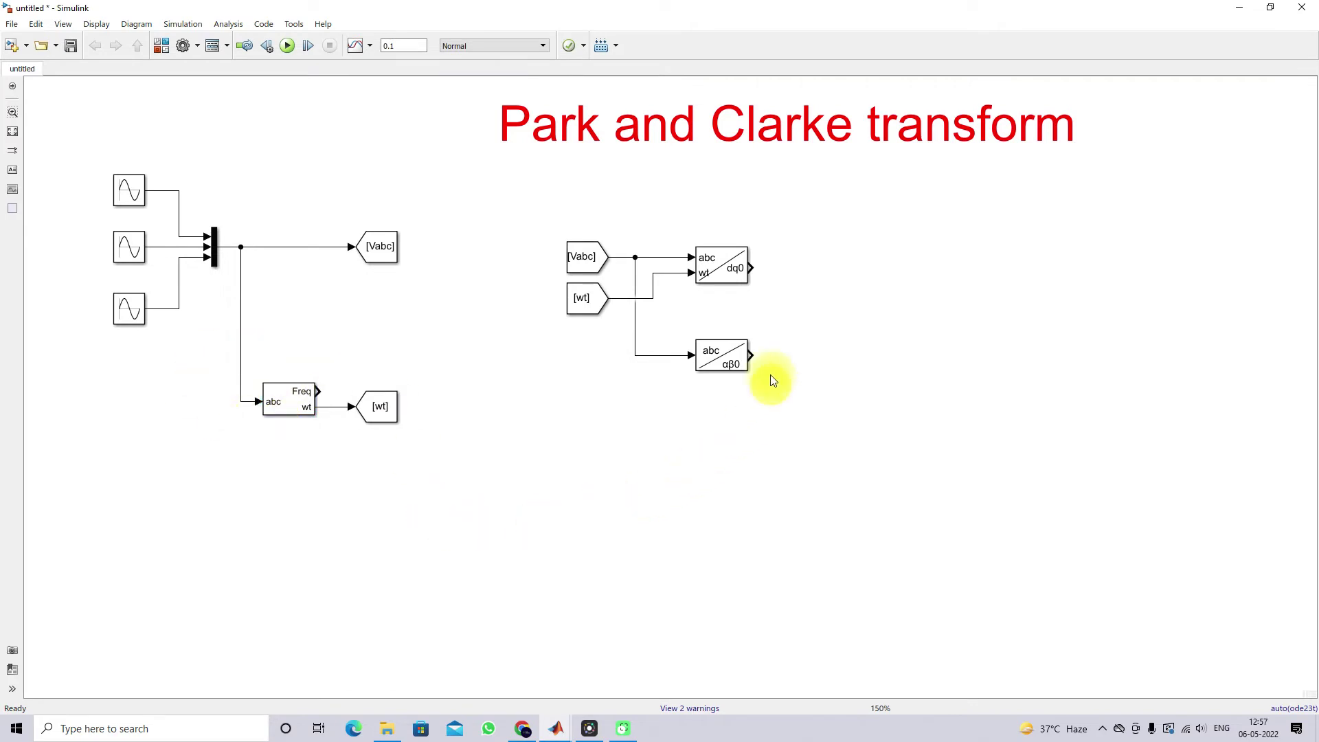
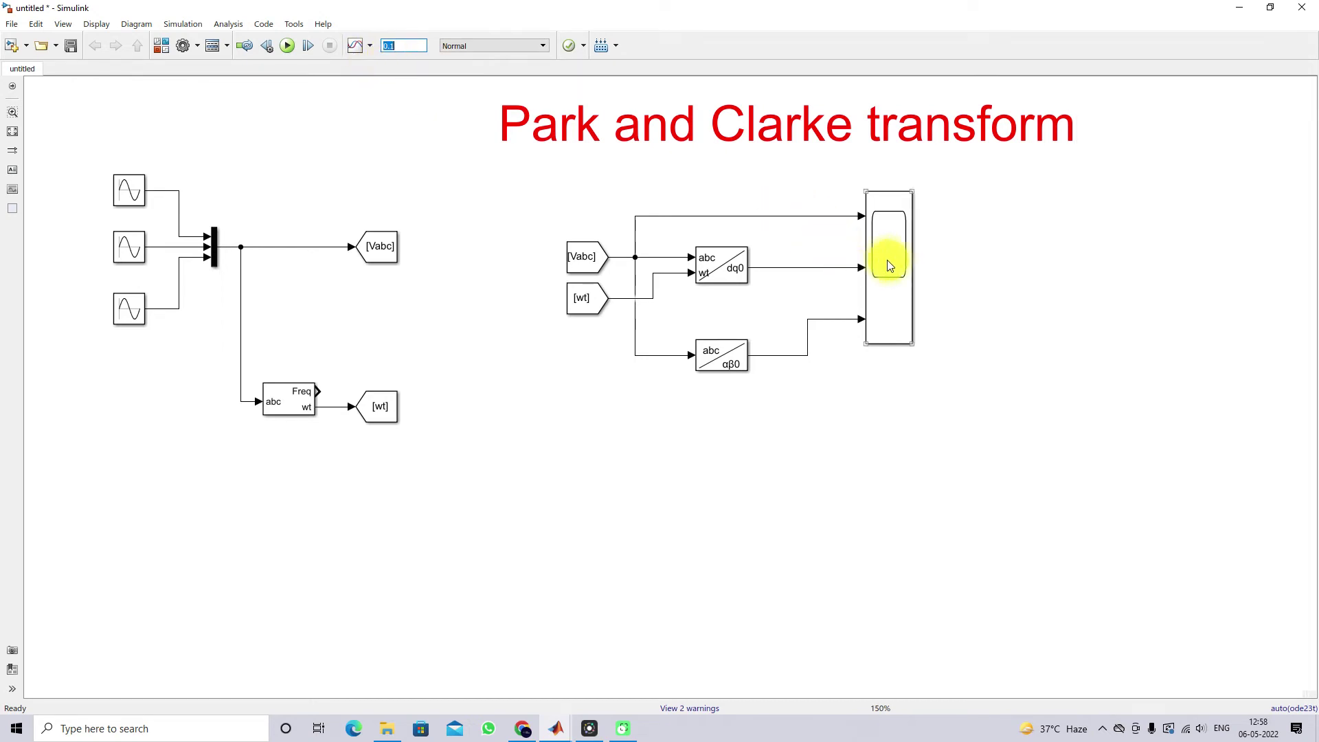
Check the parameters of the first sine wave source.
double_click(127, 190)
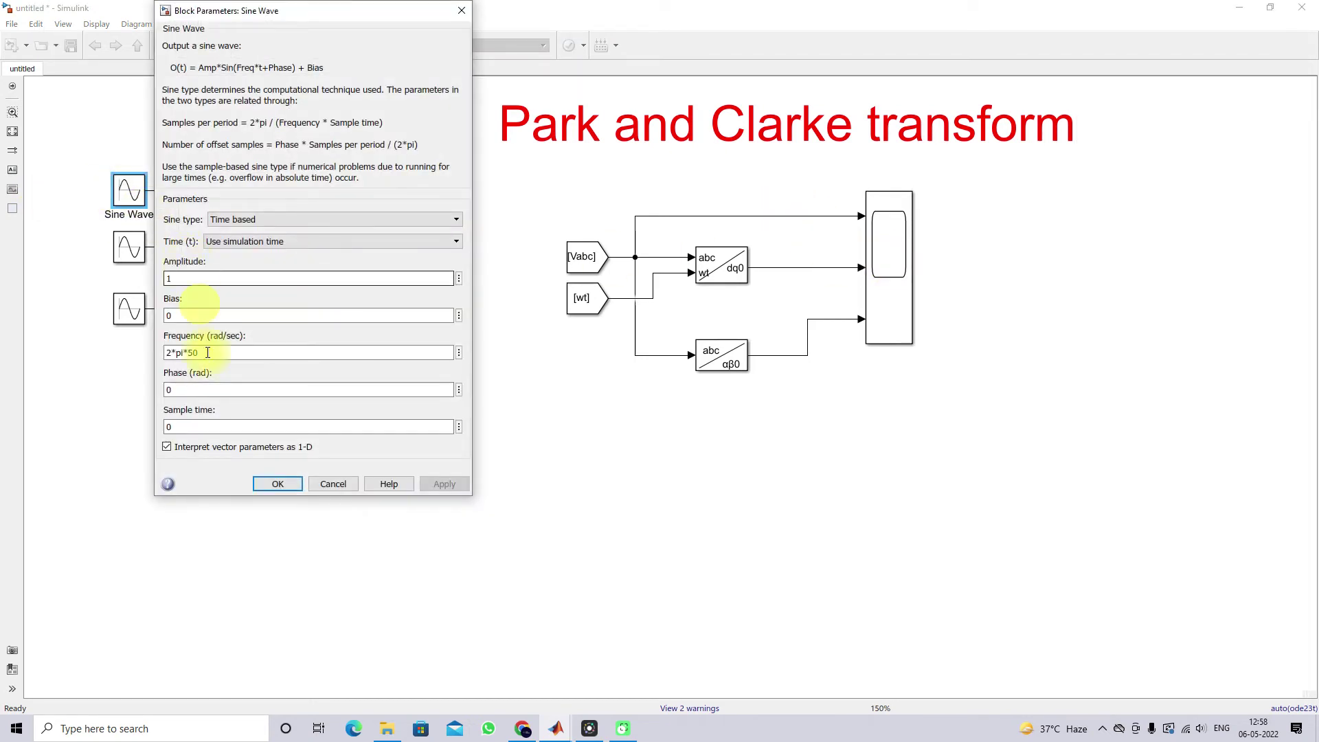
left_click(262, 483)
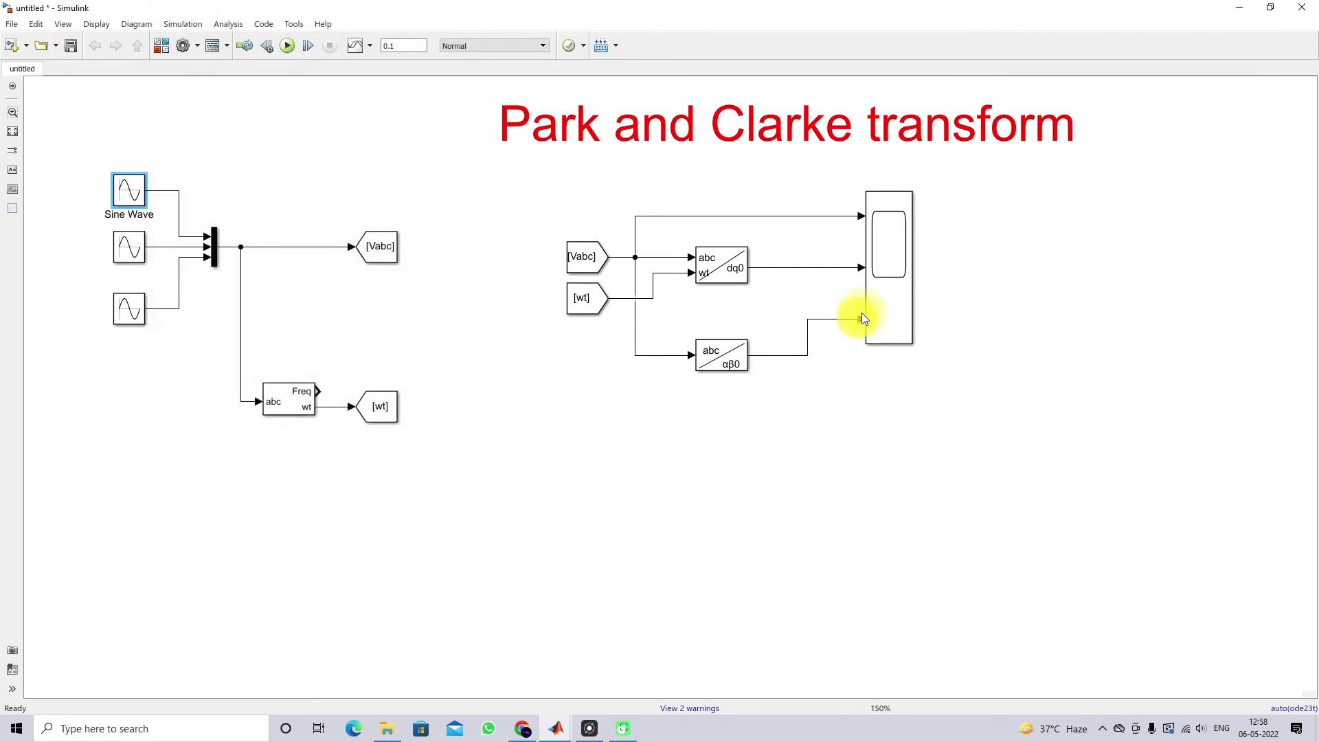
Arrange the Scope layout as three vertically stacked displays and run the simulation.
double_click(889, 278)
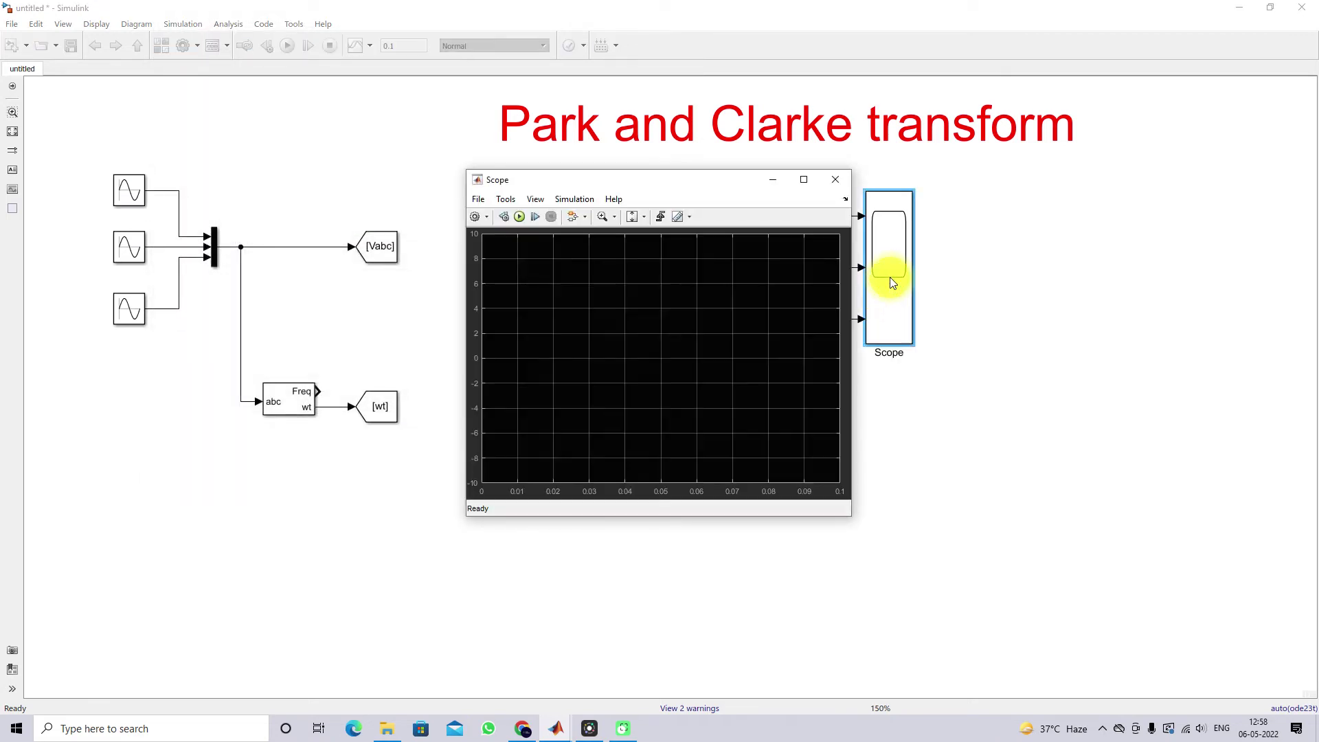
left_click(534, 199)
left_click(548, 228)
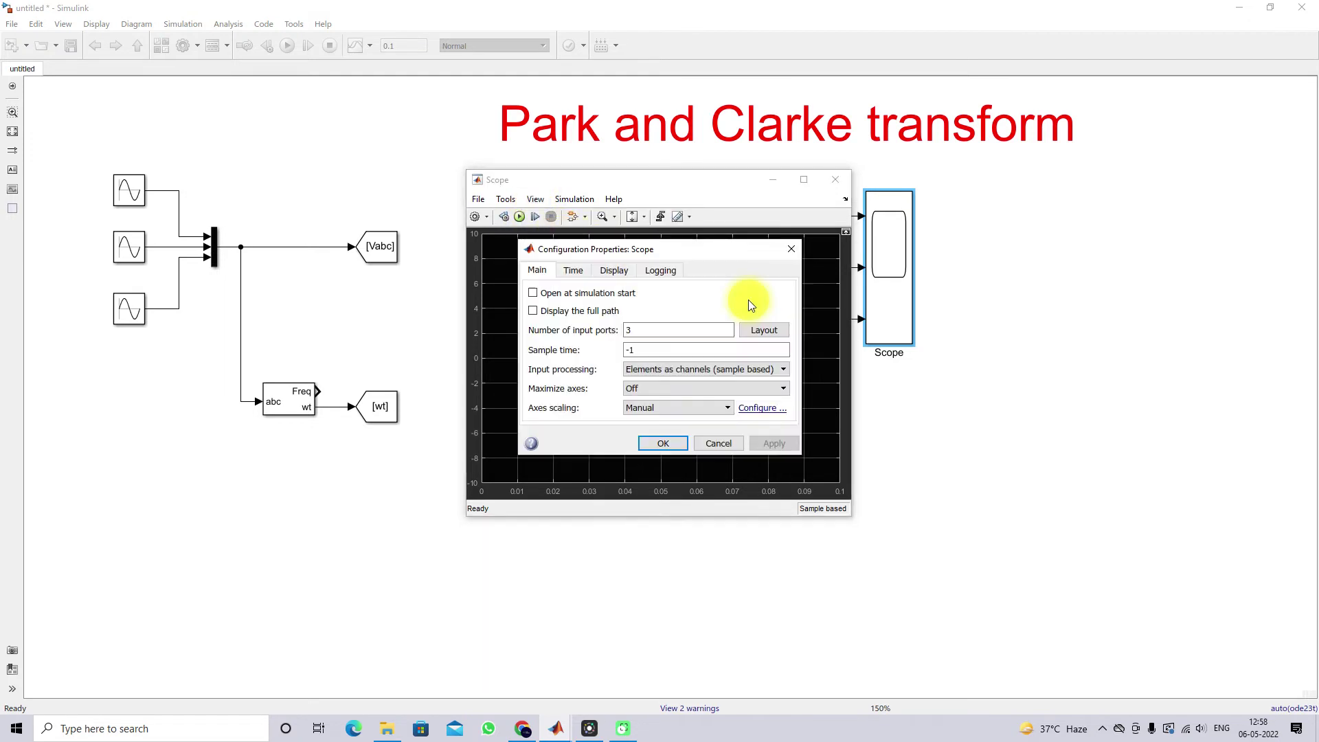
left_click(761, 333)
left_click(817, 392)
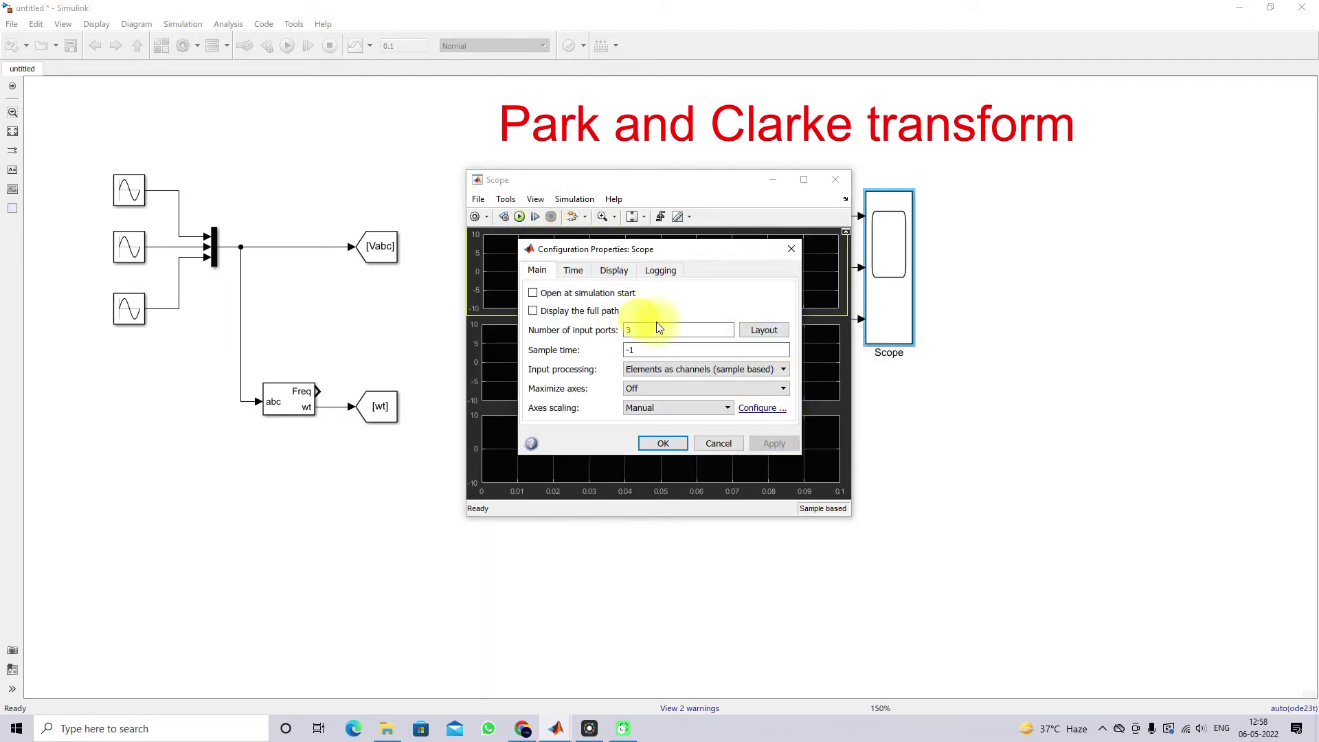
left_click(678, 443)
left_click_drag(589, 183, 663, 184)
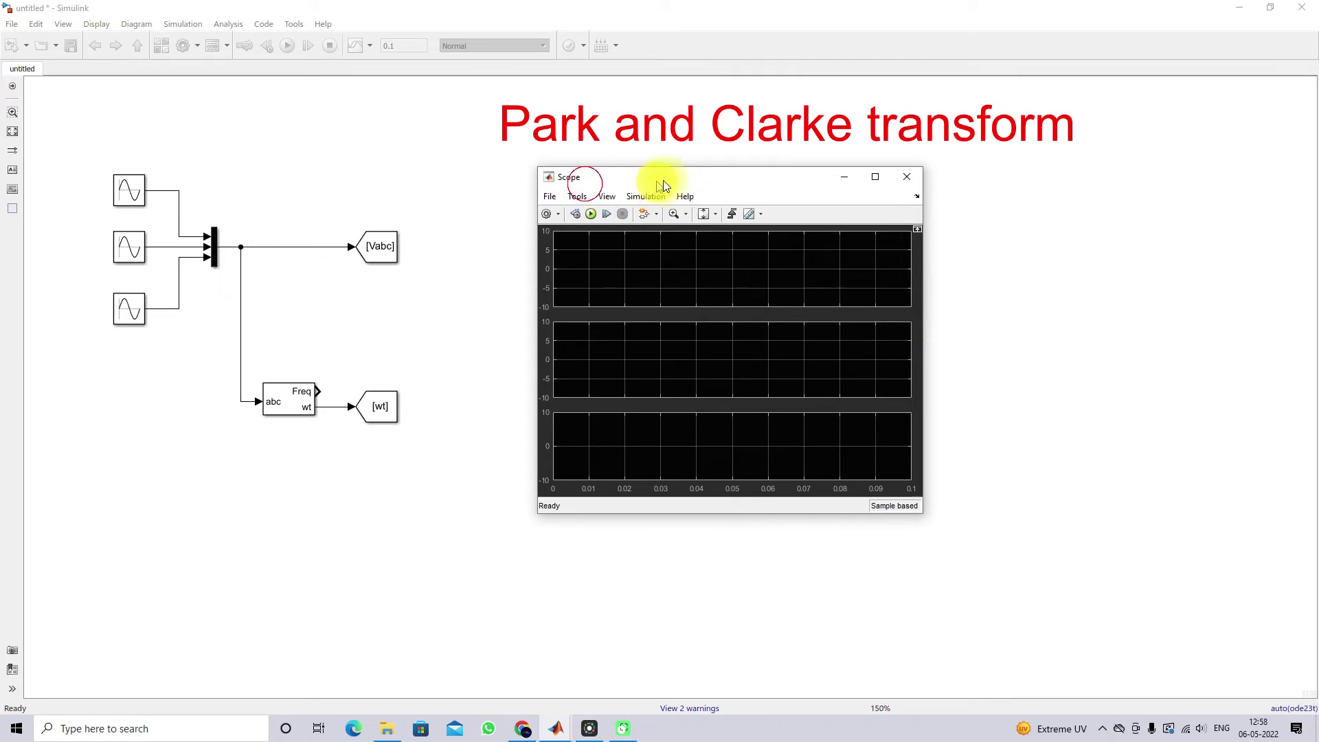
left_click(624, 209)
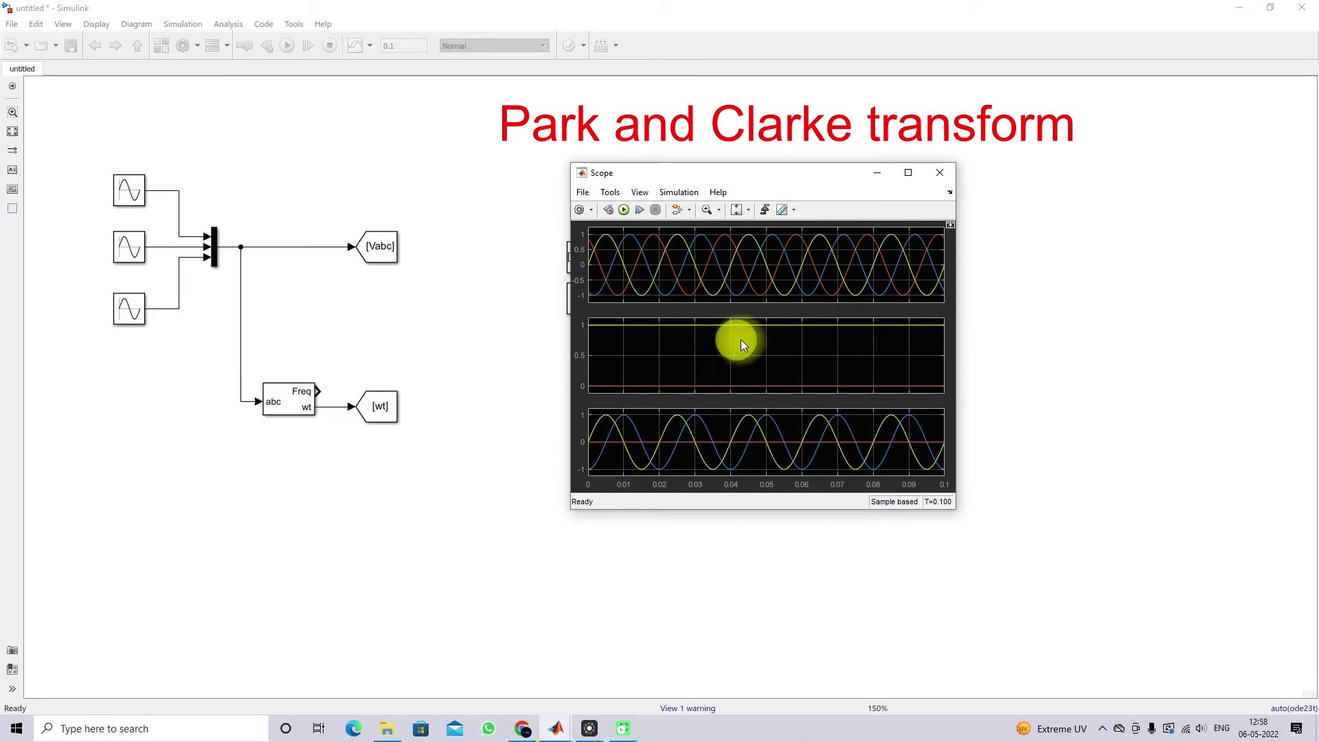
Set the title of the Scope's first display to Vabc.
right_click(765, 266)
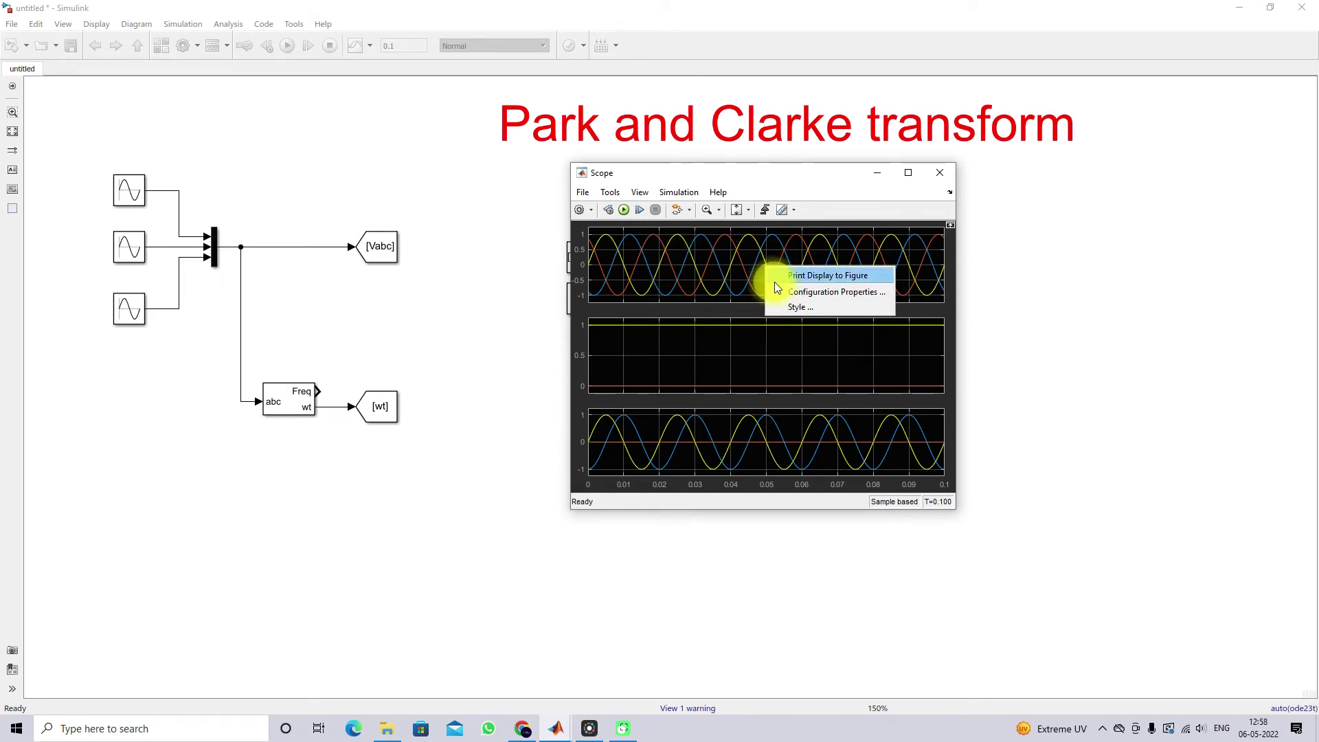
left_click(787, 294)
triple_click(700, 315)
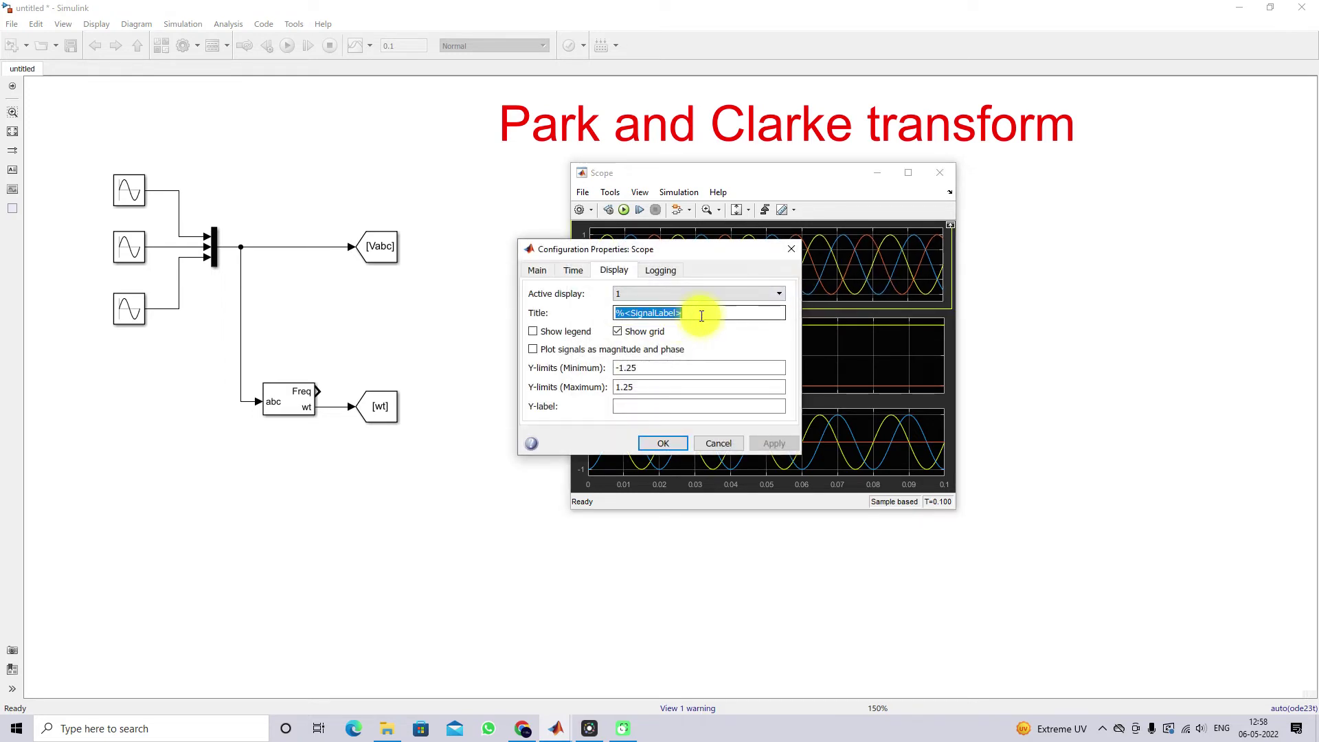
type("Vabc")
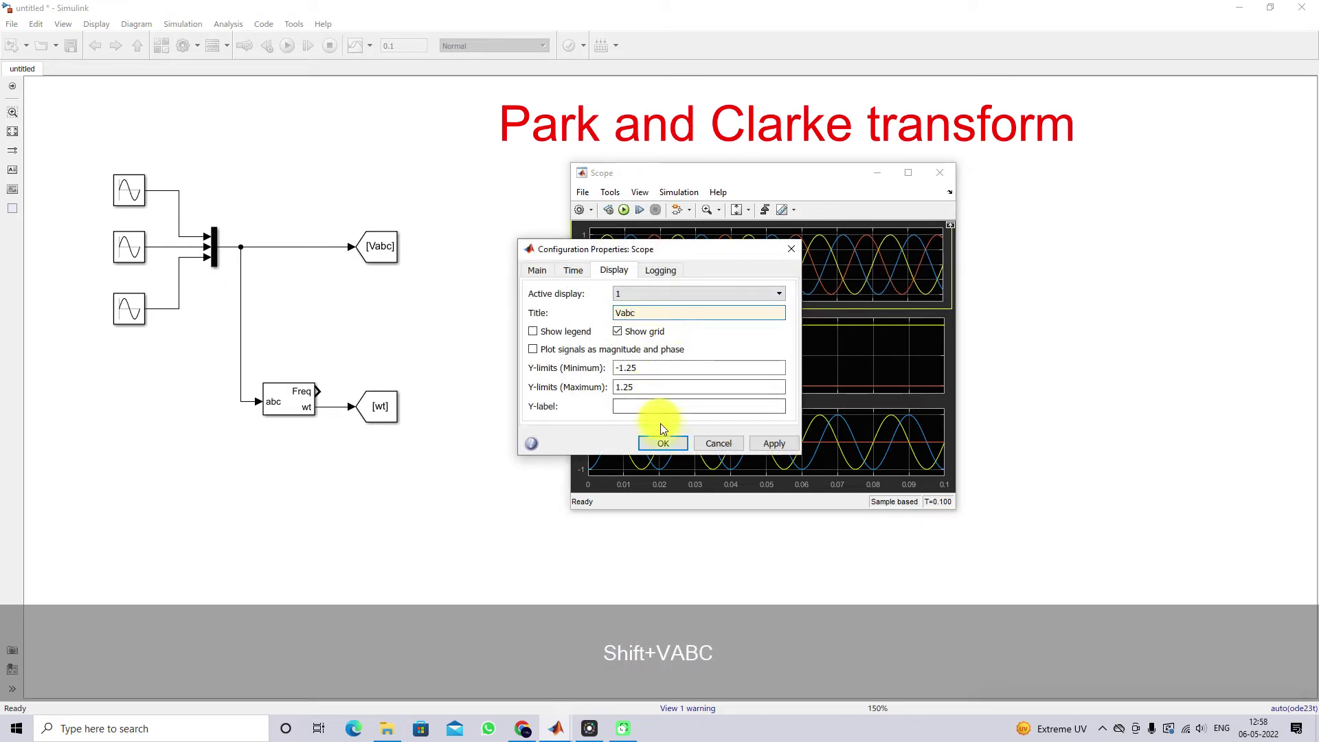
left_click(663, 442)
Set the title of the Scope's second display to Vdqo.
right_click(782, 346)
left_click(803, 369)
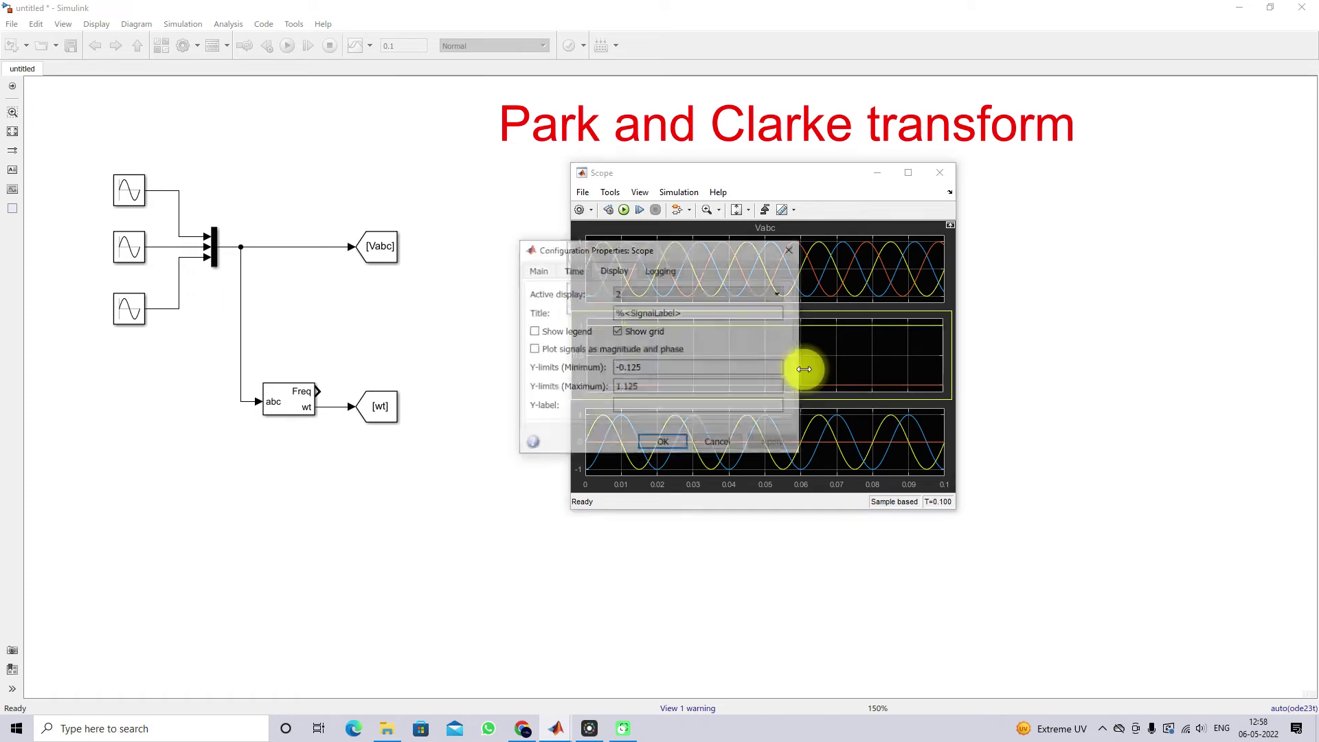
triple_click(696, 311)
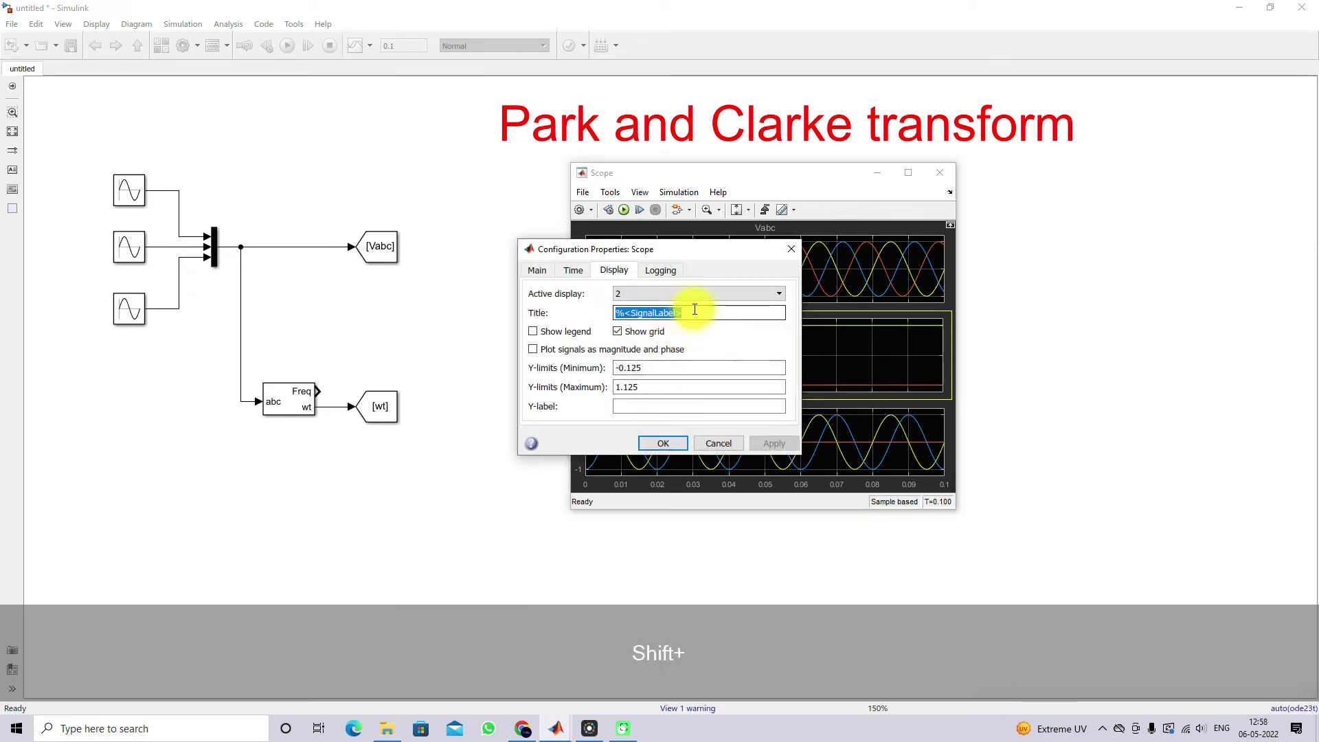
type("Vdqo")
left_click(663, 443)
Set the title of the Scope's third display to Valbeo.
right_click(767, 443)
left_click(806, 463)
triple_click(692, 313)
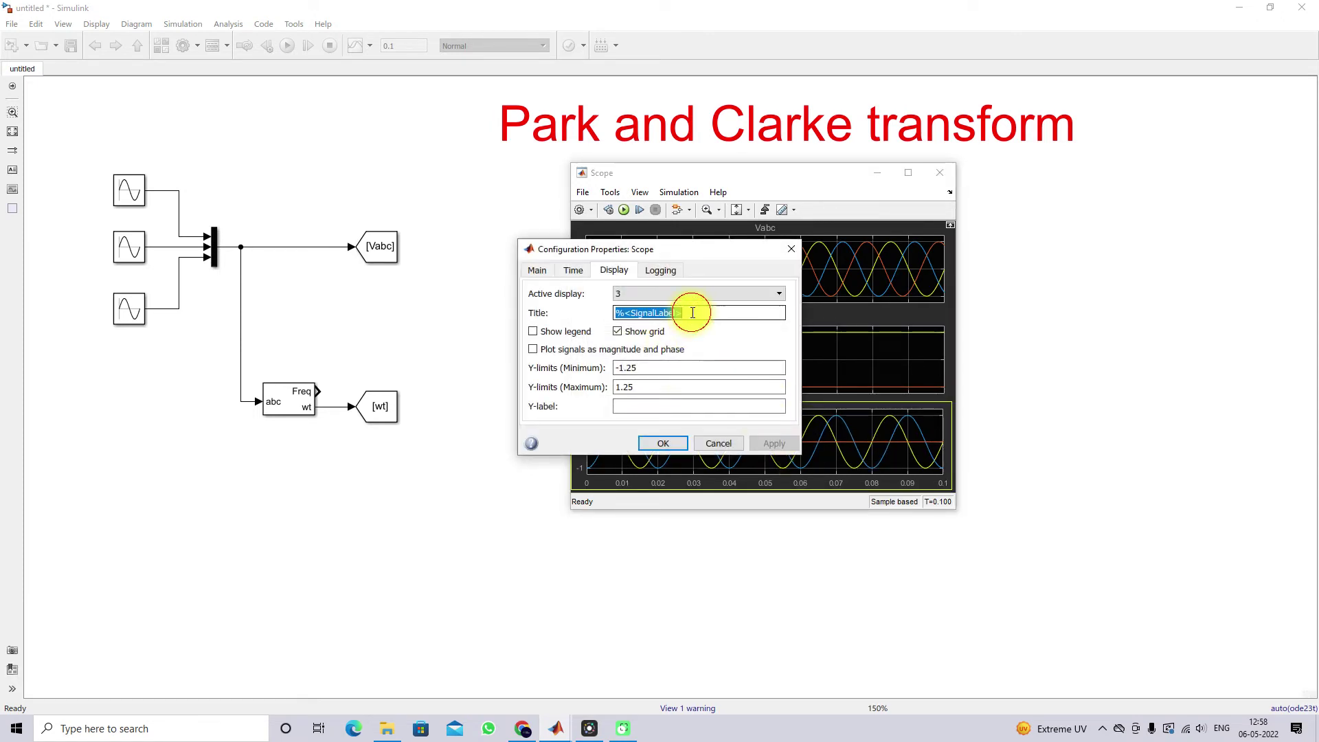
type("Vabo")
left_click(669, 442)
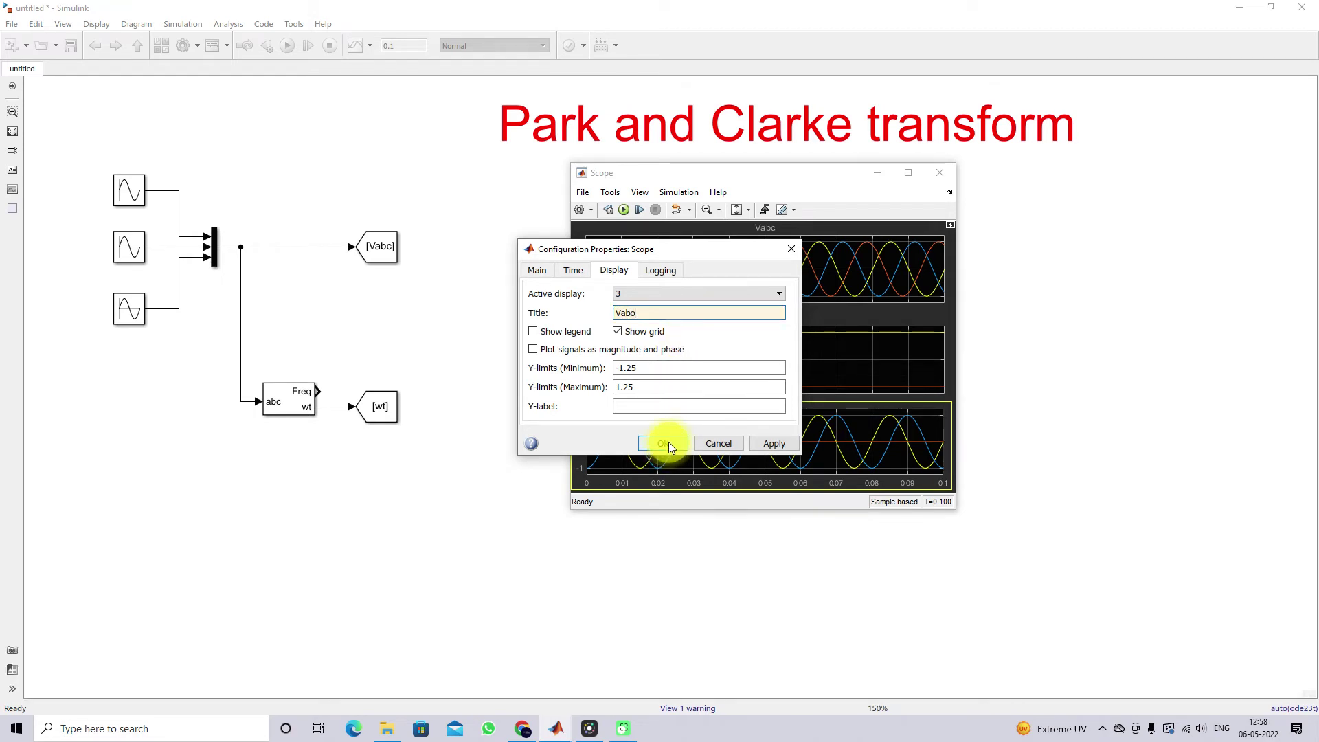
key("Left")
key("Left")
type("l")
key("Right")
type("e")
left_click(663, 443)
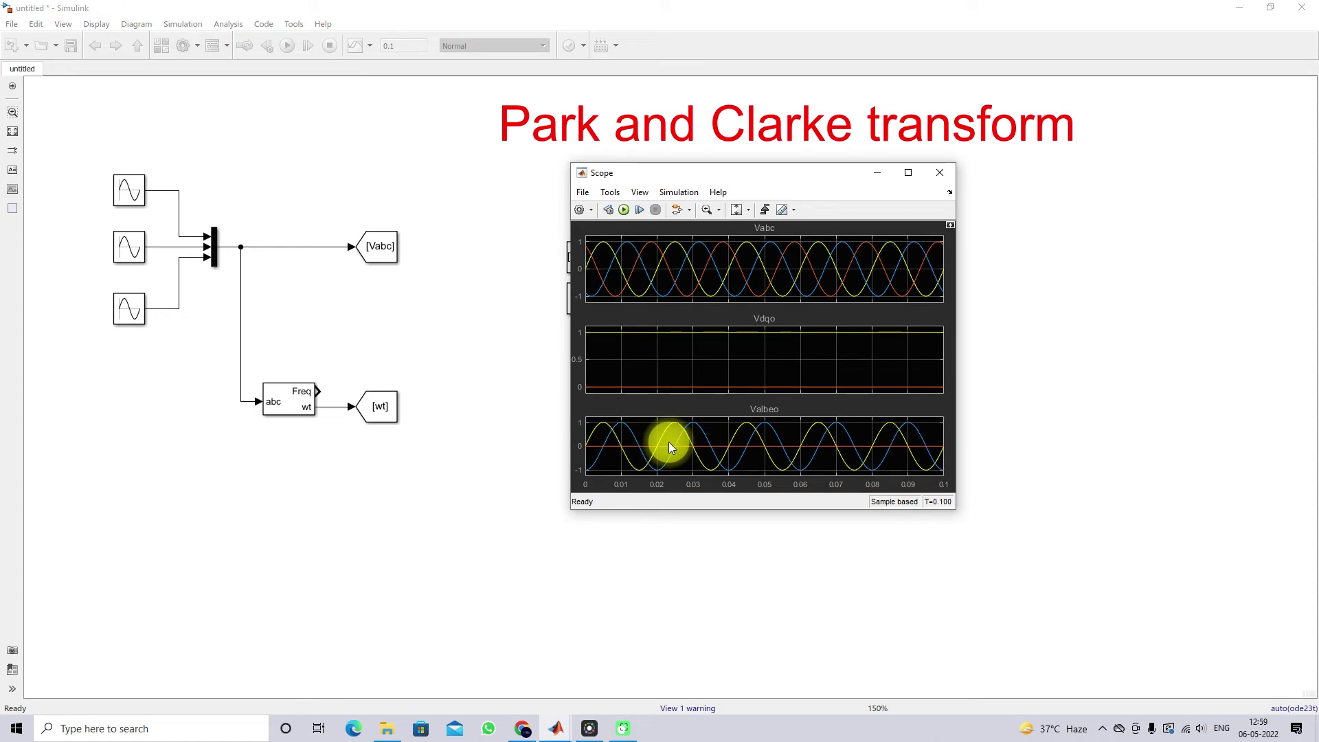
Enlarge the Scope window, examine the three sets of waveforms, and return to the model.
left_click_drag(769, 173, 655, 117)
left_click_drag(839, 453, 1015, 588)
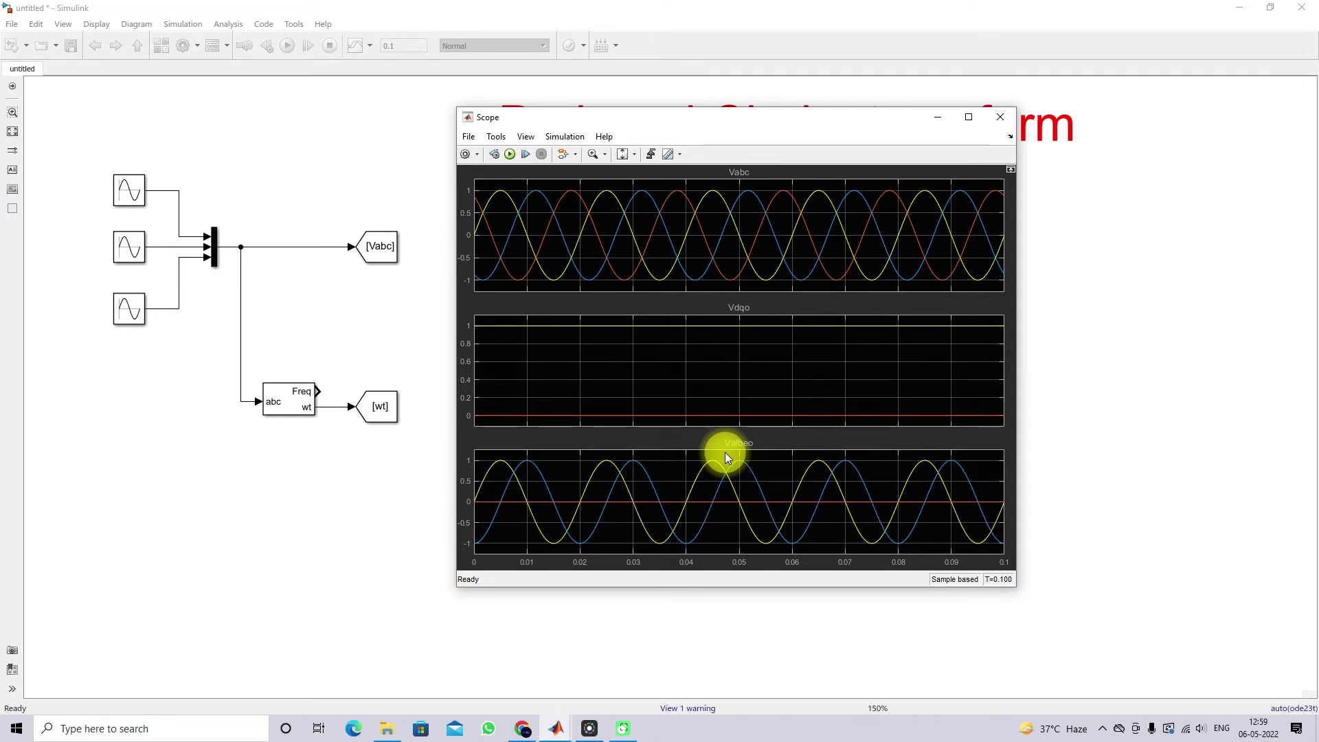
left_click(421, 346)
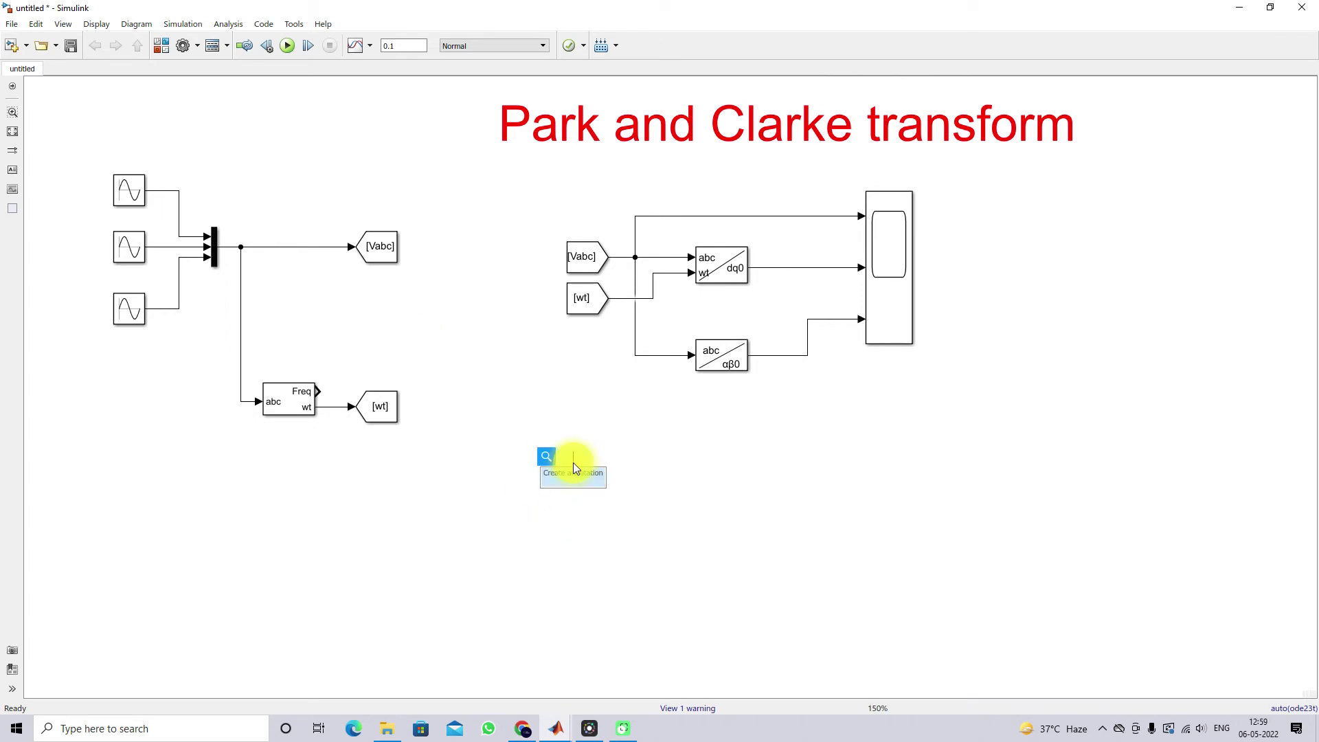
Add a dq0 to abc block and an Alpha-Beta-Zero to abc block to the empty area below the existing transform blocks.
type("dqo")
key("BackSpace")
type("0")
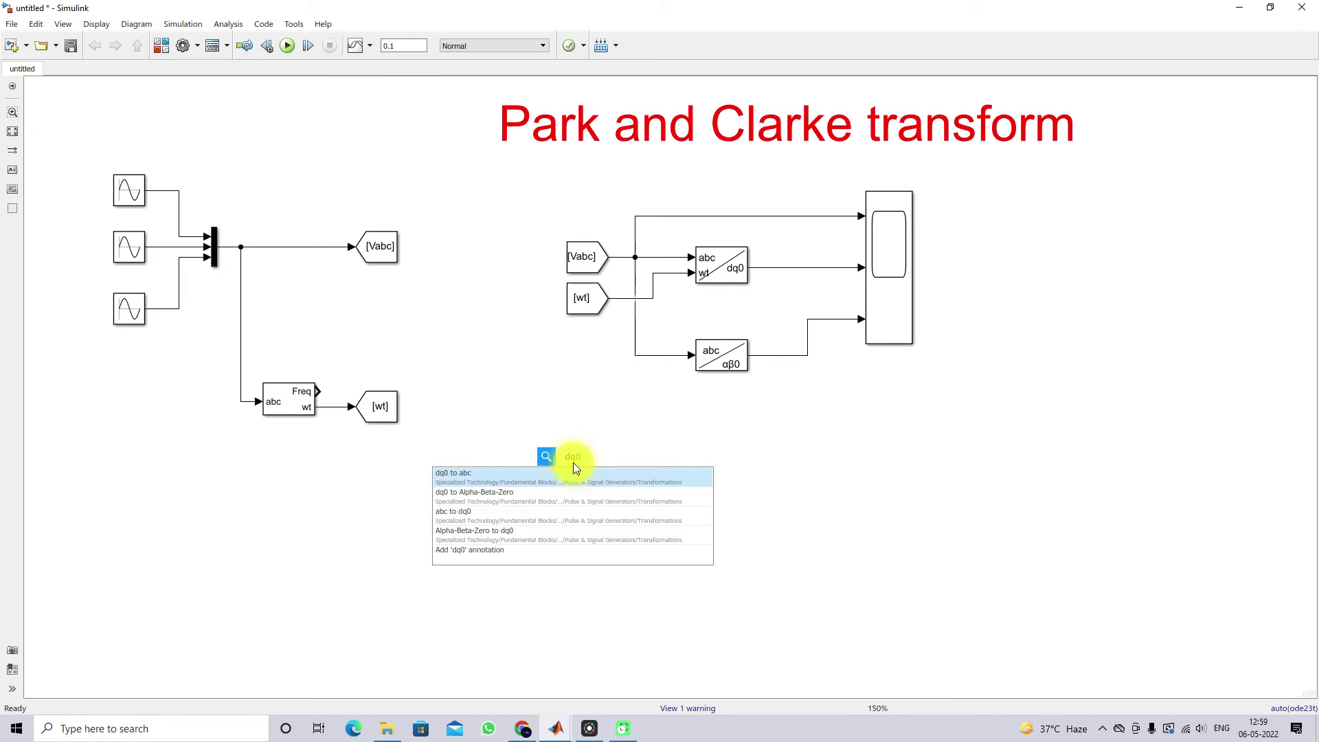
left_click(499, 474)
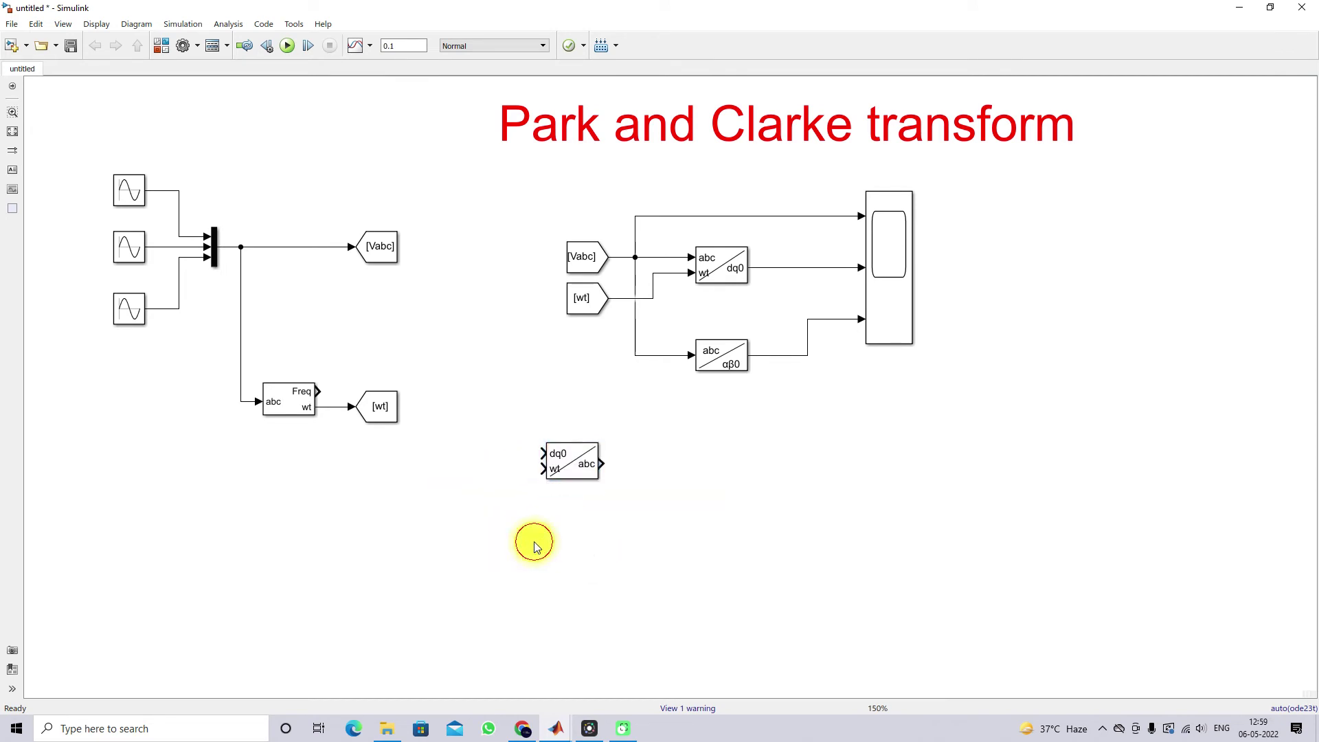
type("alp")
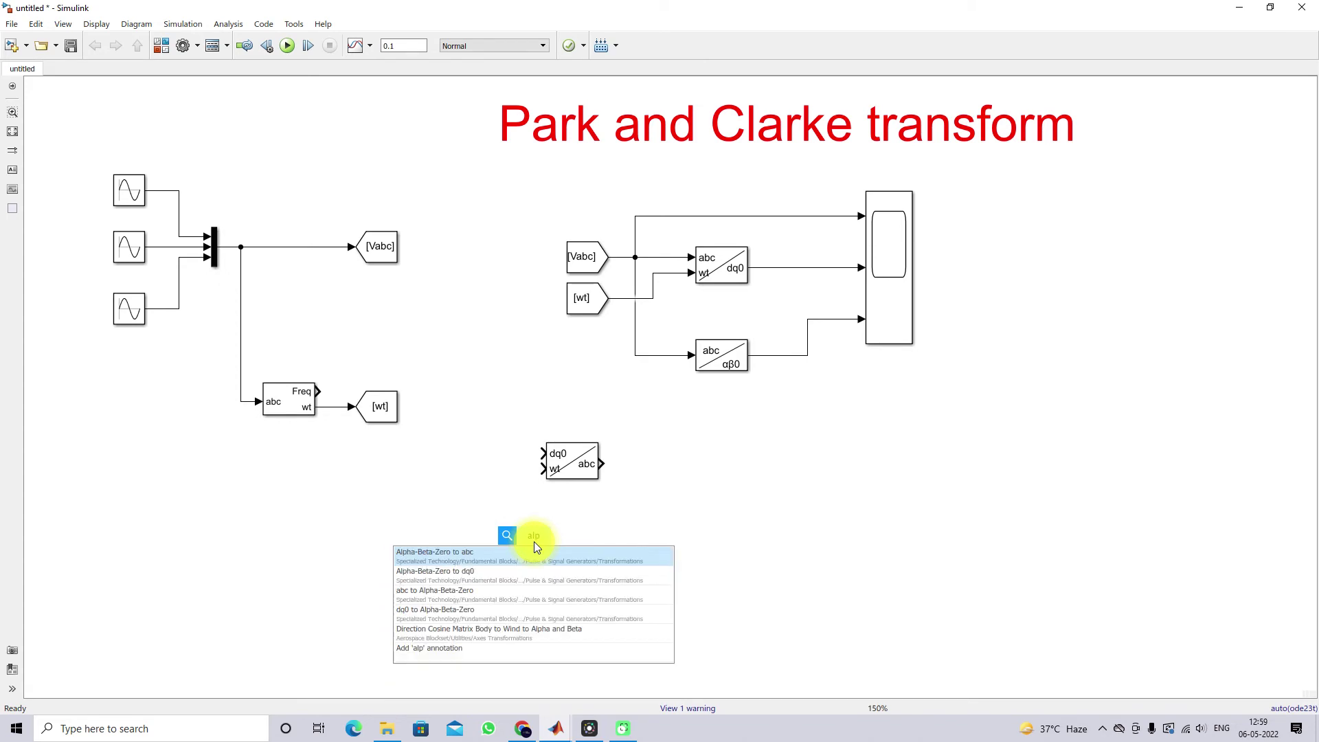
left_click(463, 558)
Align the dq0 to abc and Alpha-Beta-Zero to abc blocks in a vertical stack and move them beneath the Scope.
left_click_drag(522, 547, 769, 526)
left_click_drag(589, 477, 794, 450)
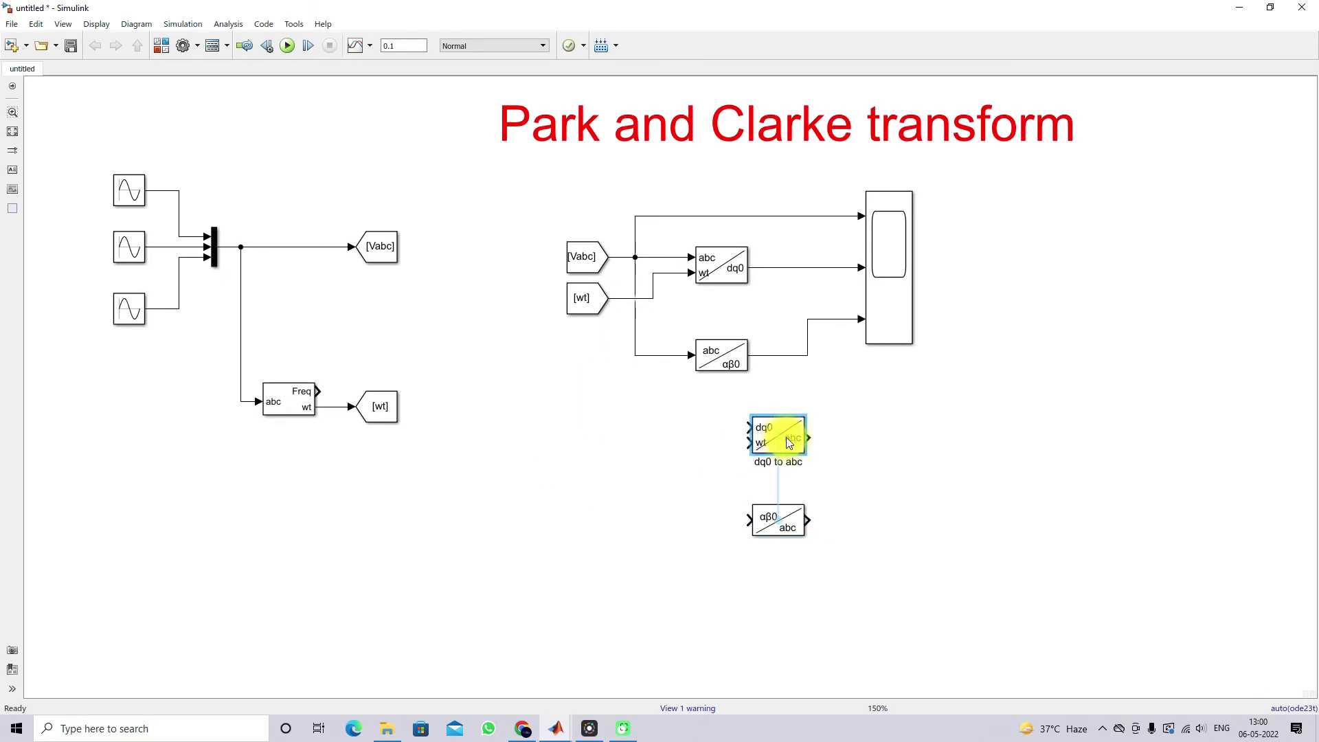
left_click_drag(779, 518, 781, 524)
left_click(779, 435)
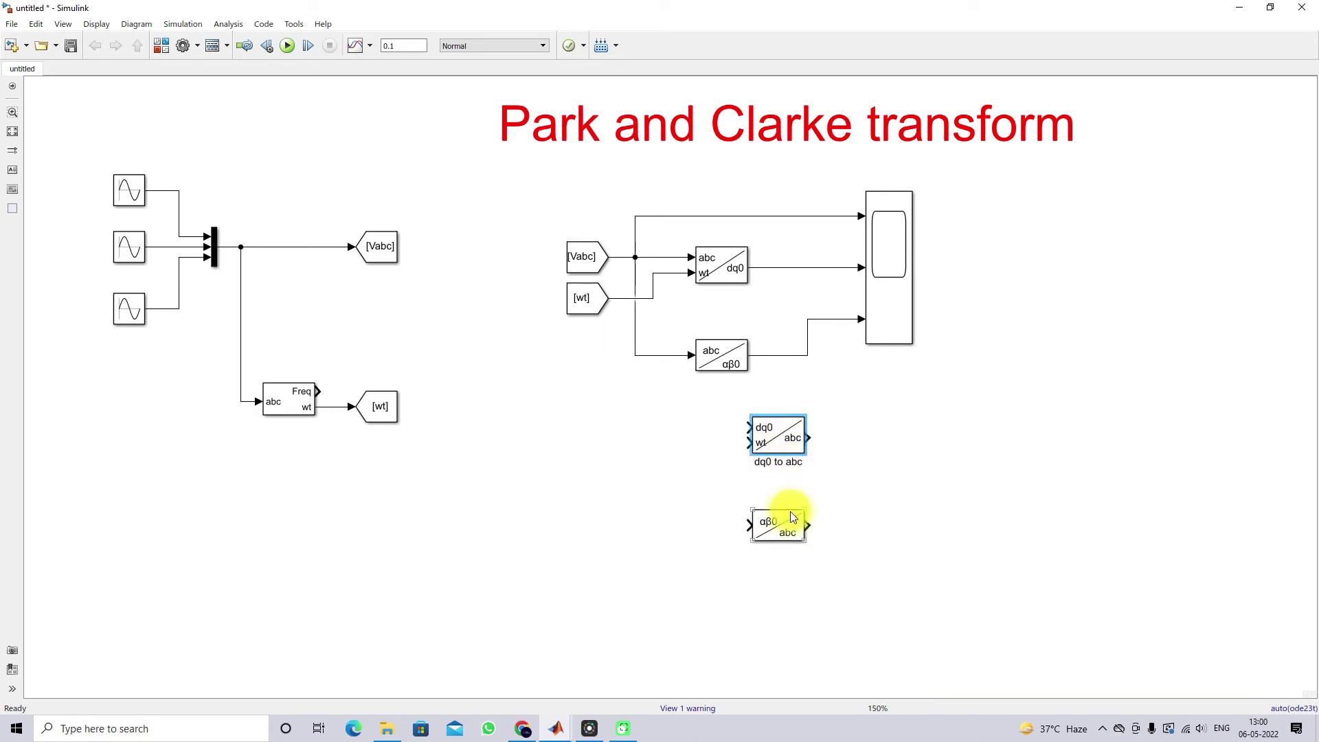
left_click(788, 526)
left_click(765, 439)
left_click_drag(724, 405, 907, 540)
left_click(790, 392)
Branch the dq0 and αβ0 outputs to their matching inverse blocks, and supply the dq0 to abc block's wt input from a copied [wt] From block.
left_click_drag(856, 426, 787, 267)
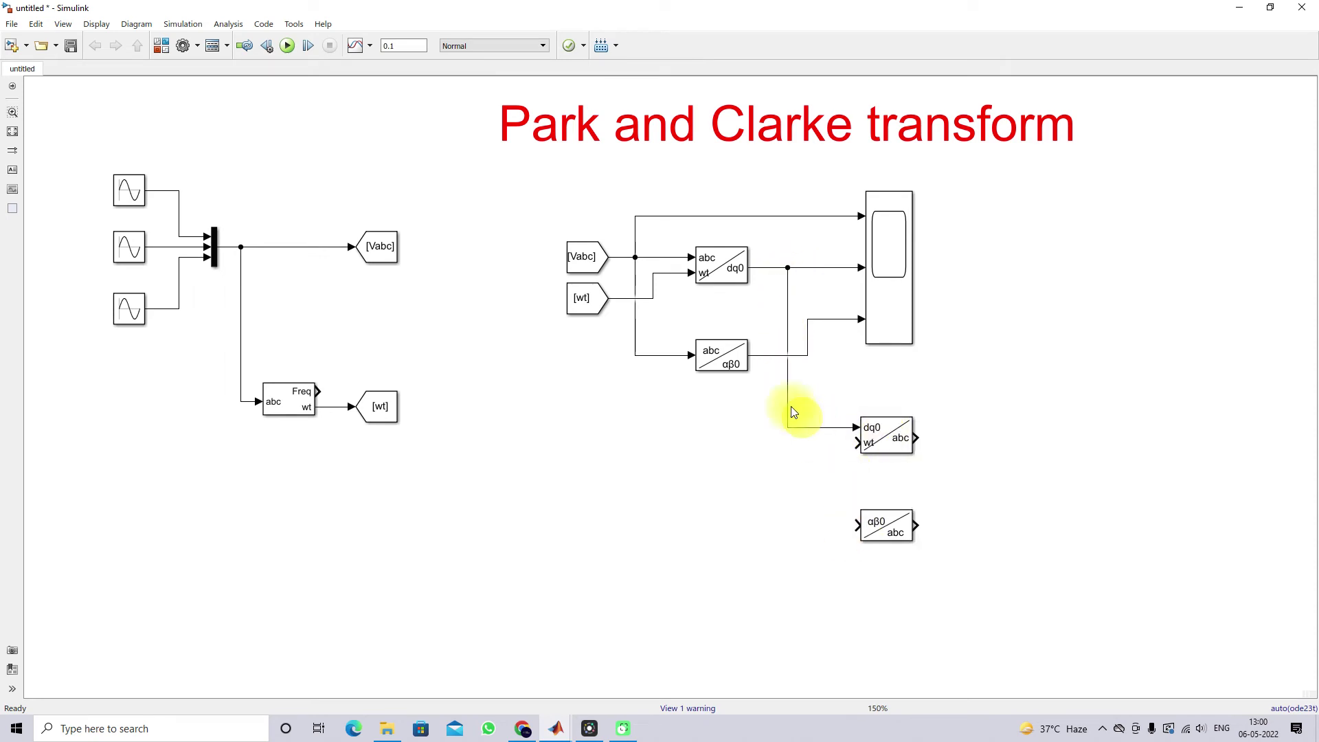
left_click(735, 366)
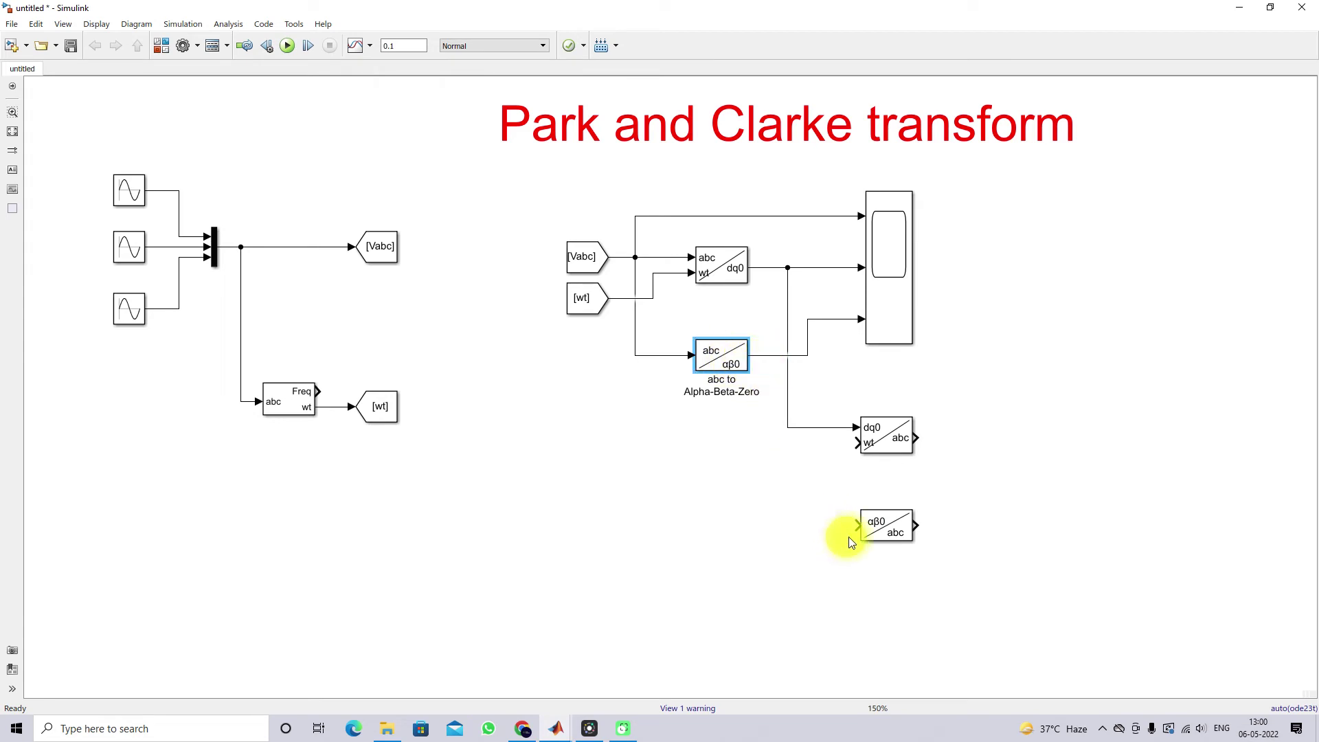
left_click_drag(856, 527, 762, 355)
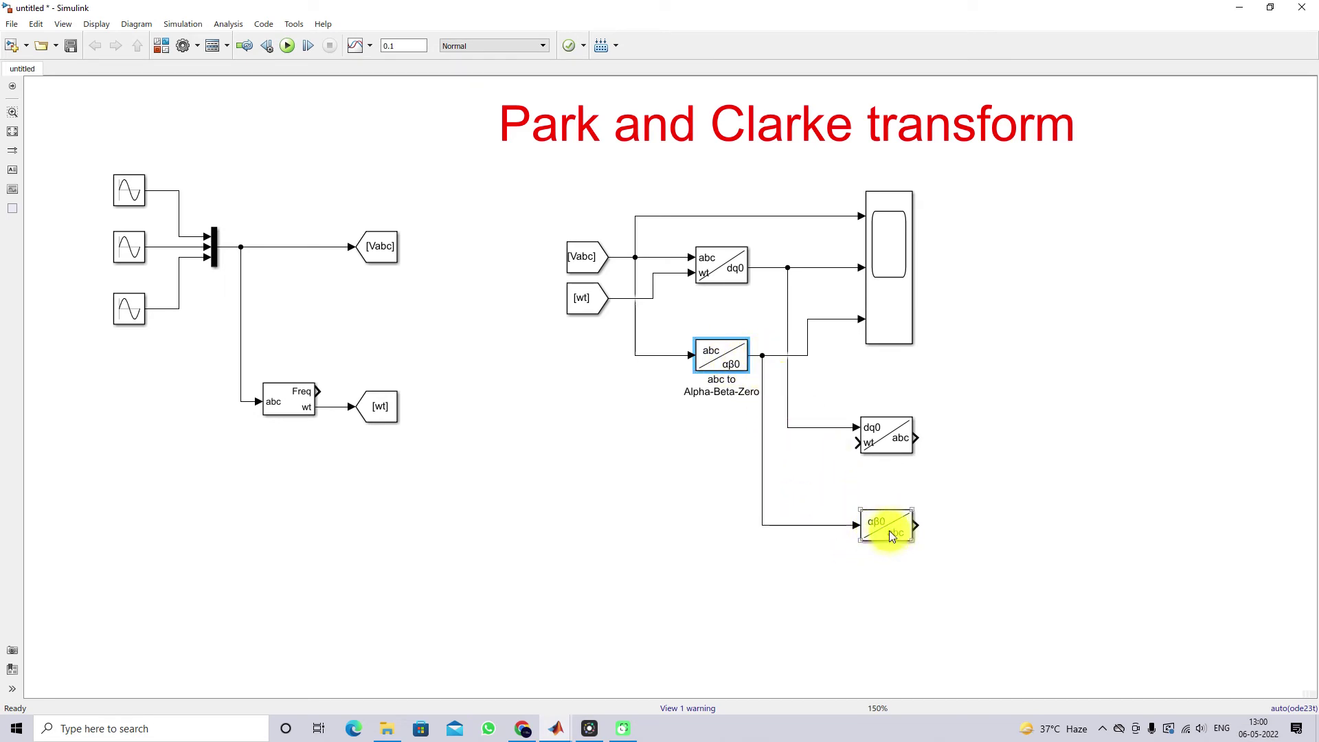
left_click(913, 485)
left_click_drag(566, 299, 857, 443)
Shift the Scope slightly right and configure it with 5 input ports in a layout of four rows by two columns.
left_click_drag(879, 321, 906, 321)
double_click(904, 321)
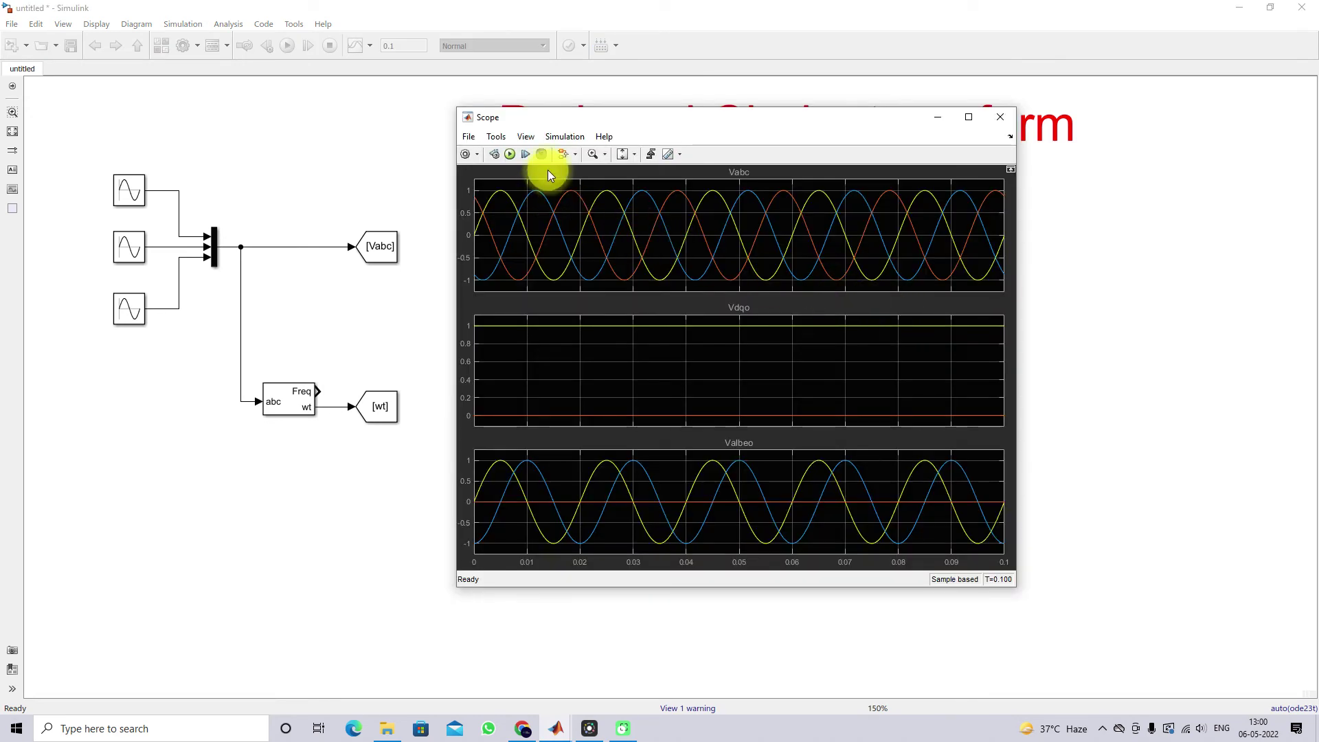
left_click(530, 136)
left_click(558, 172)
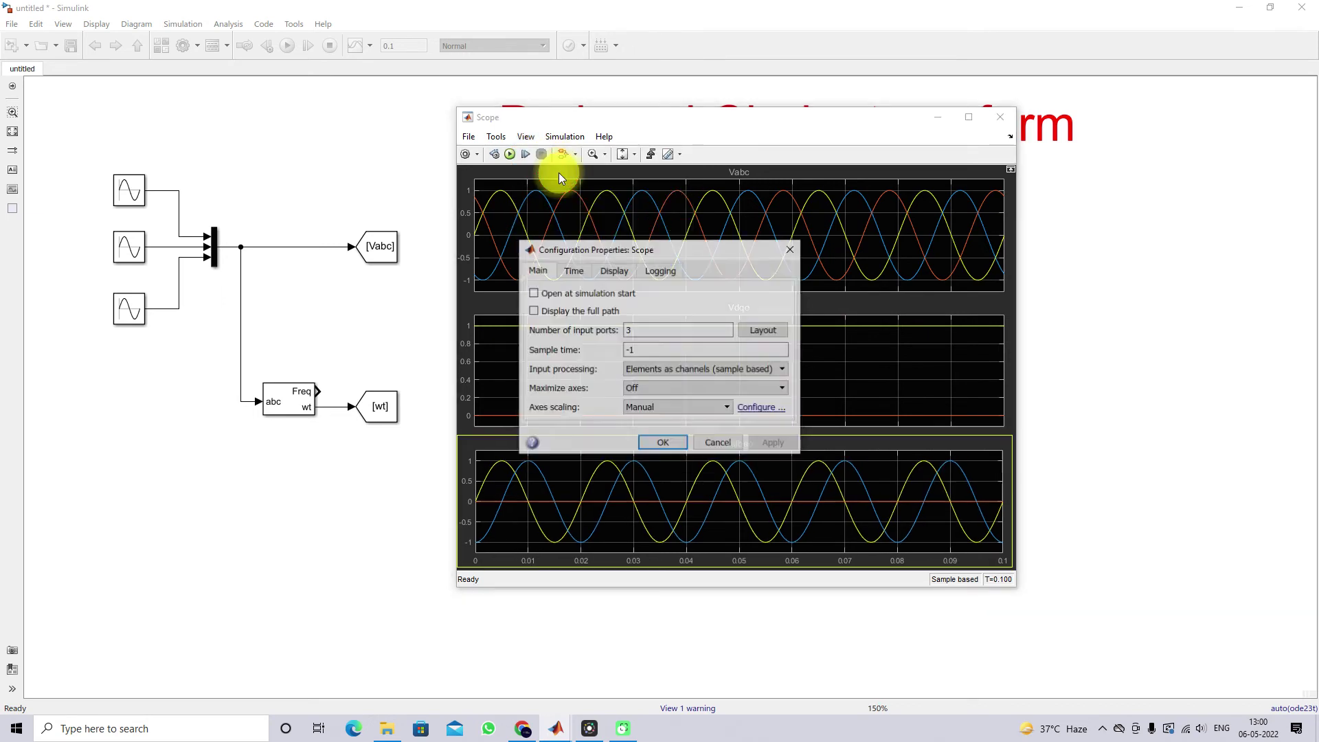
double_click(635, 331)
type("5")
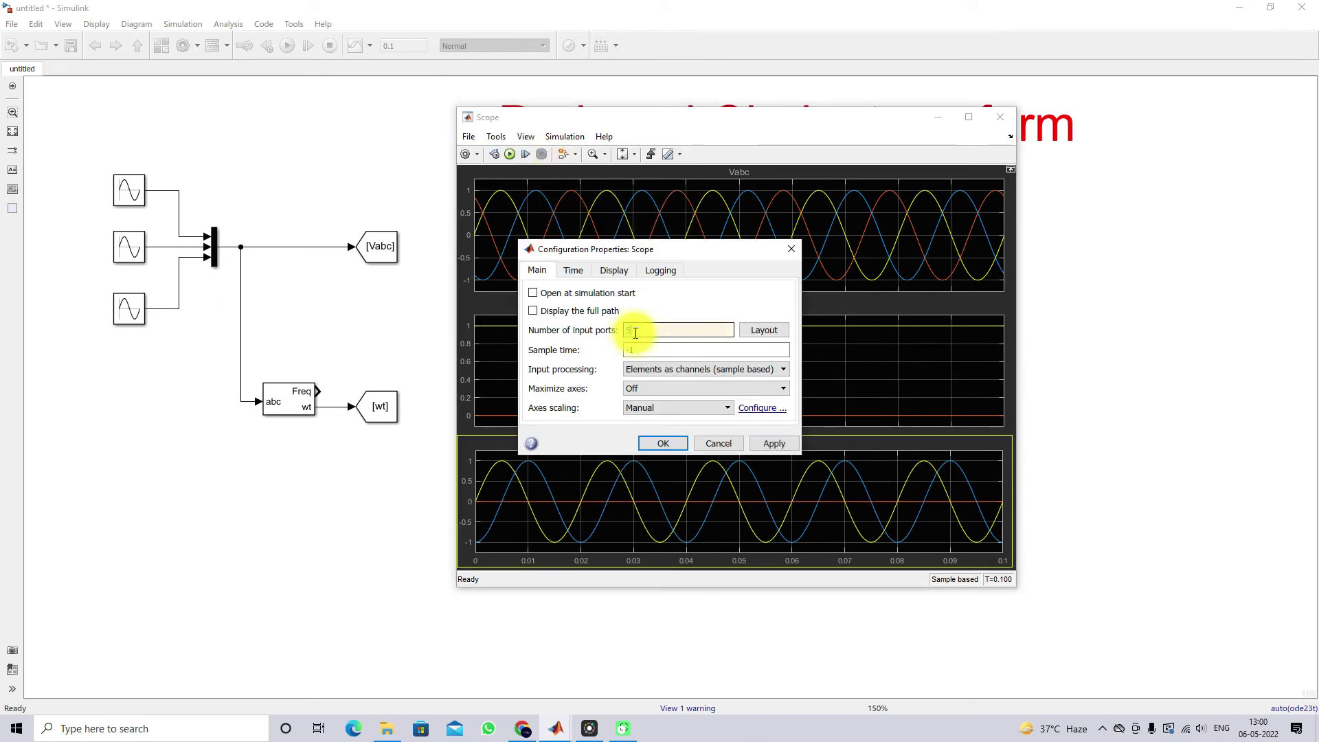
left_click(764, 329)
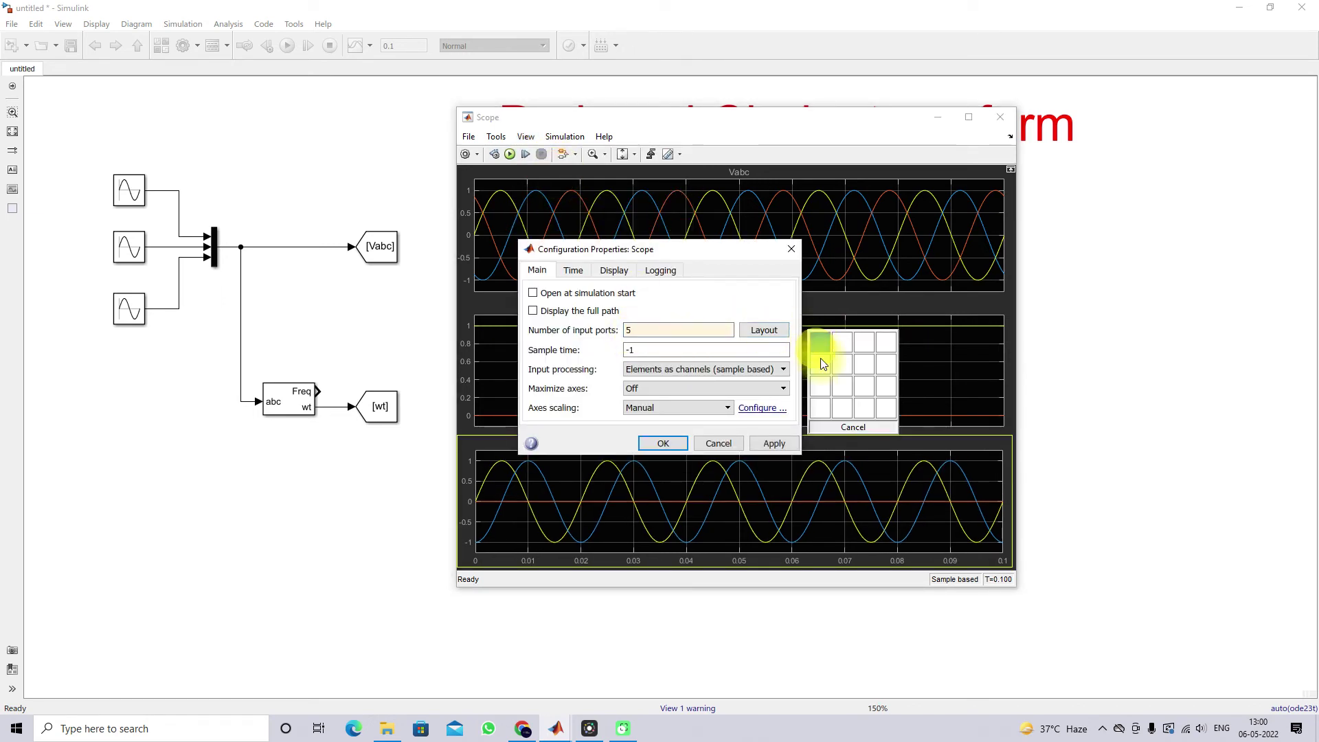
left_click(841, 404)
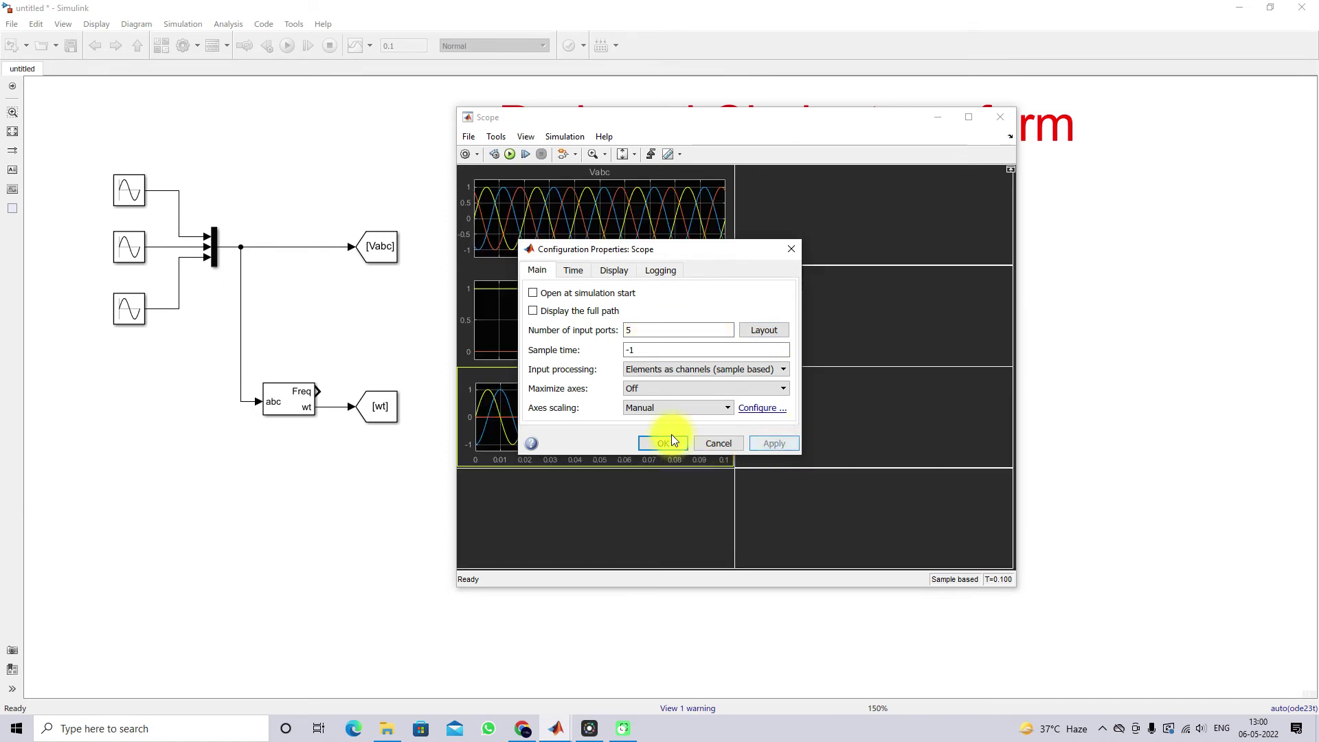
left_click(664, 445)
left_click(1106, 430)
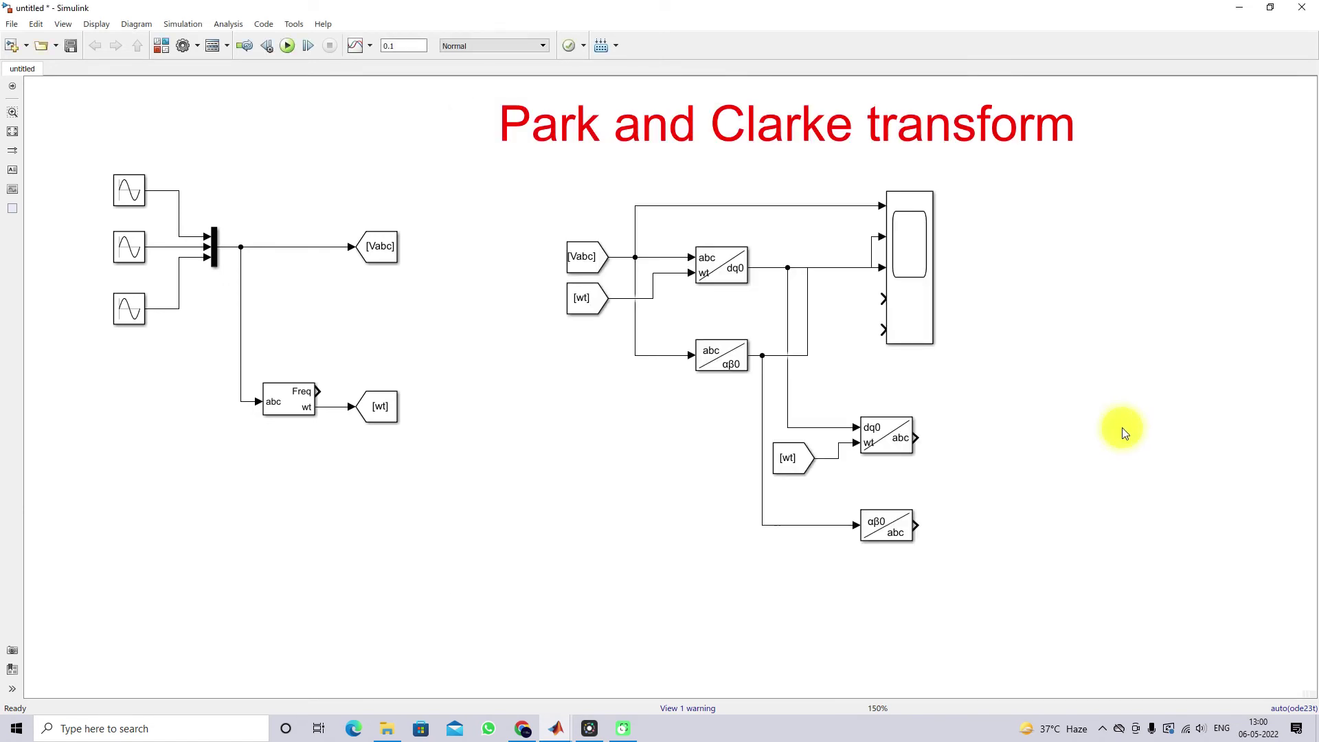
Move the Scope farther right and connect the dq0 to abc and Alpha-Beta-Zero to abc outputs to its fourth and fifth inputs.
left_click_drag(913, 324, 1112, 369)
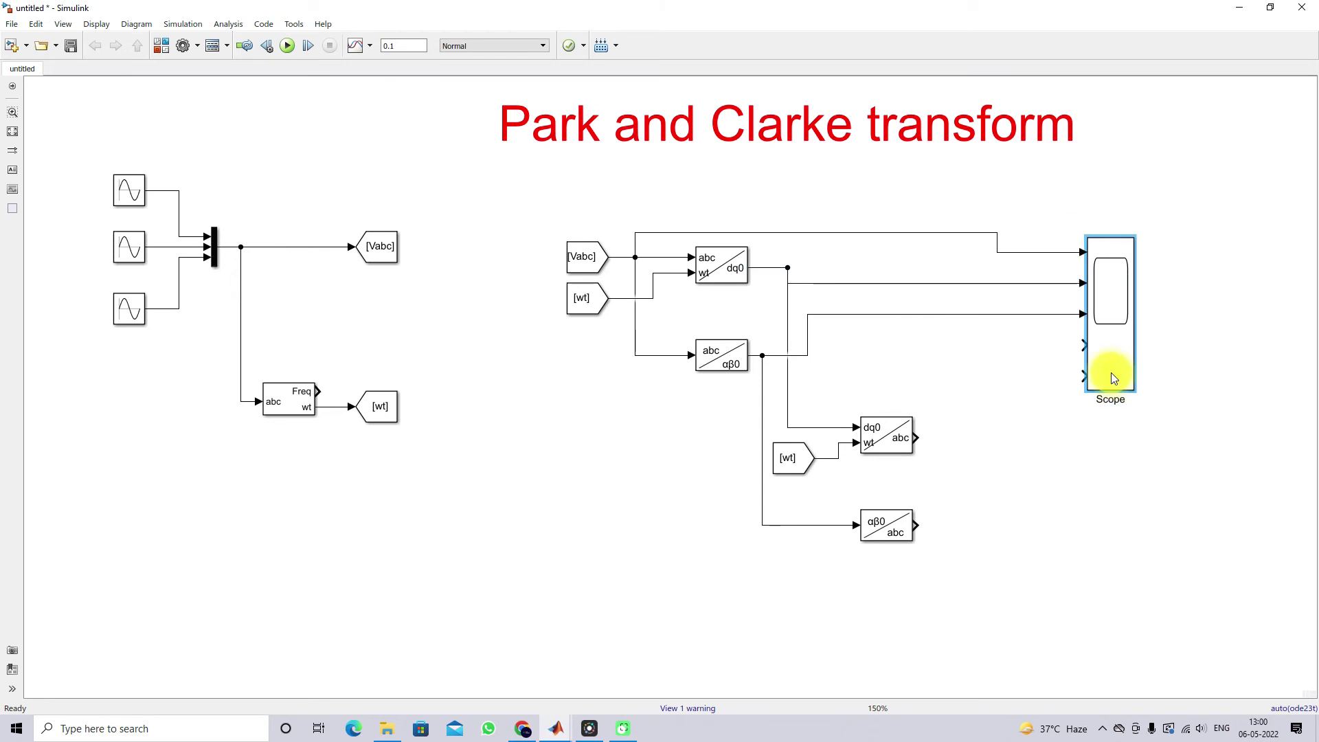
left_click(942, 439)
left_click_drag(918, 437, 1082, 343)
left_click(901, 438)
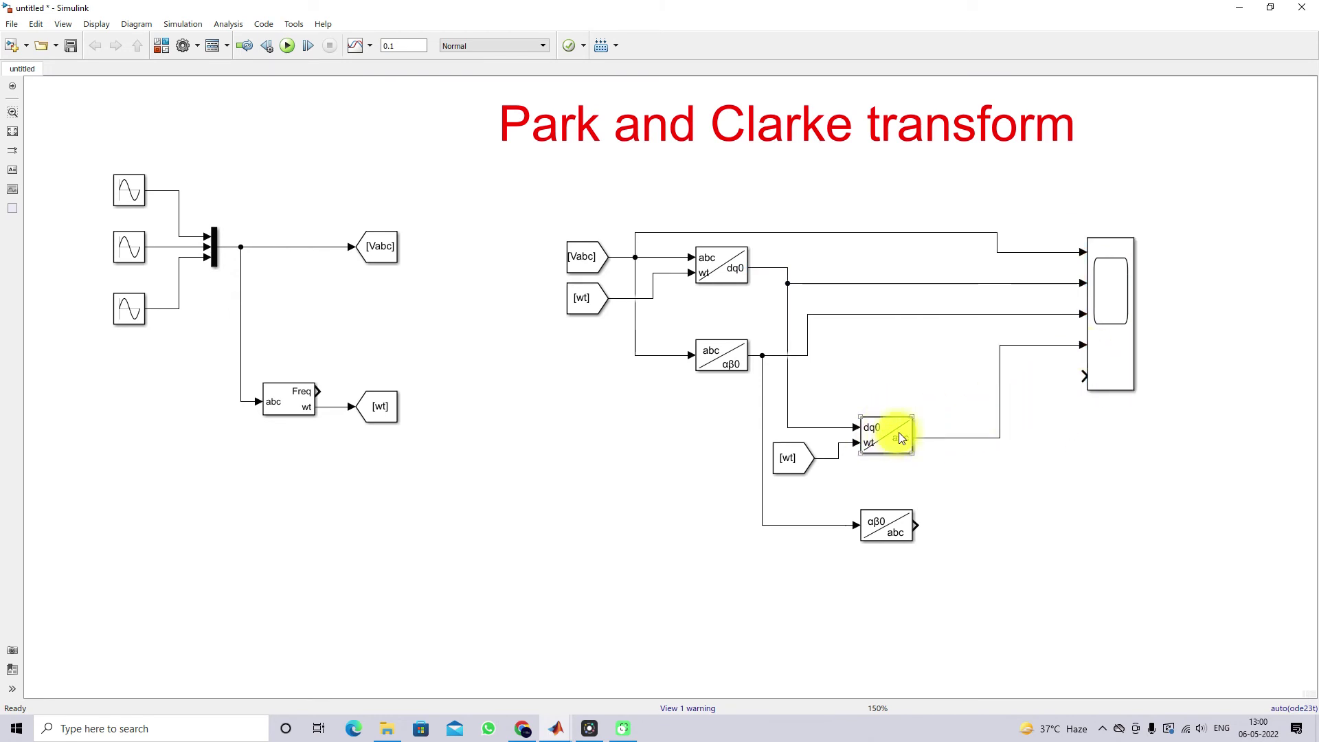
left_click(886, 531)
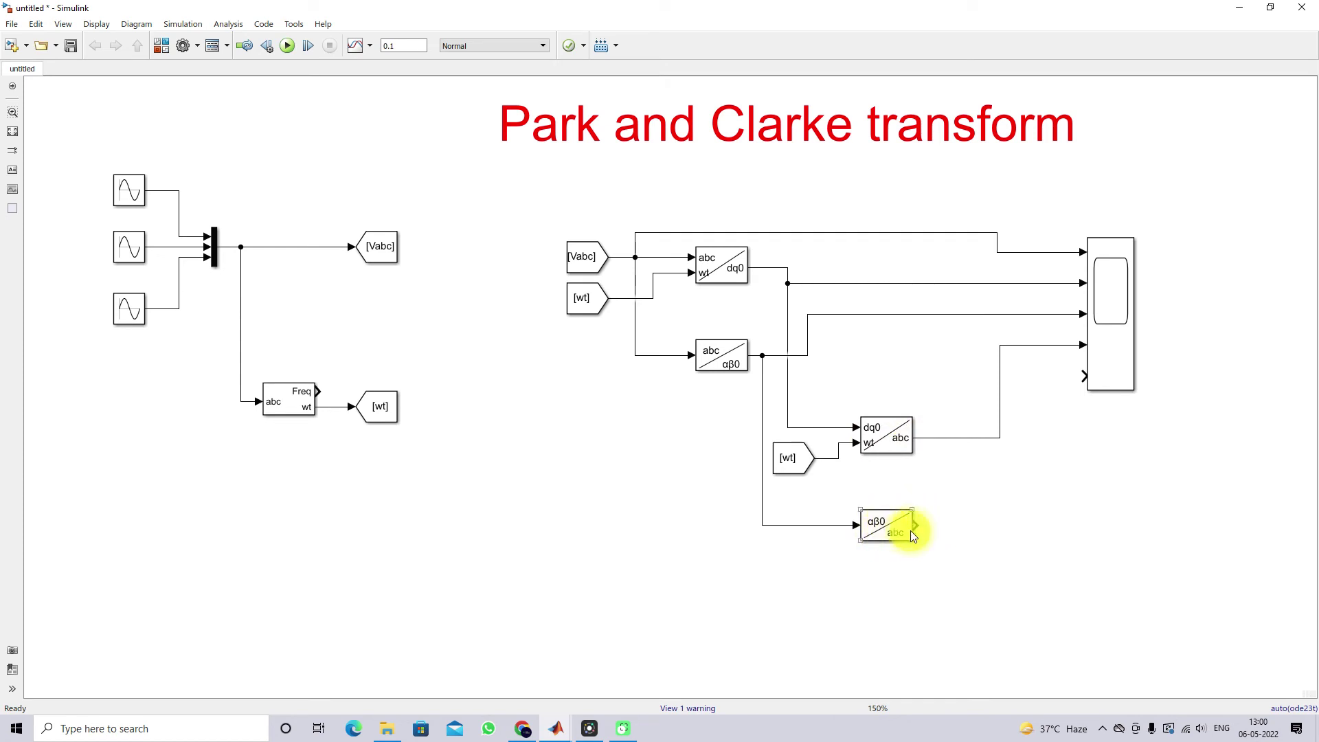
mouse_move(920, 527)
left_mouse_down()
mouse_move(1016, 463)
mouse_move(1089, 376)
left_mouse_up()
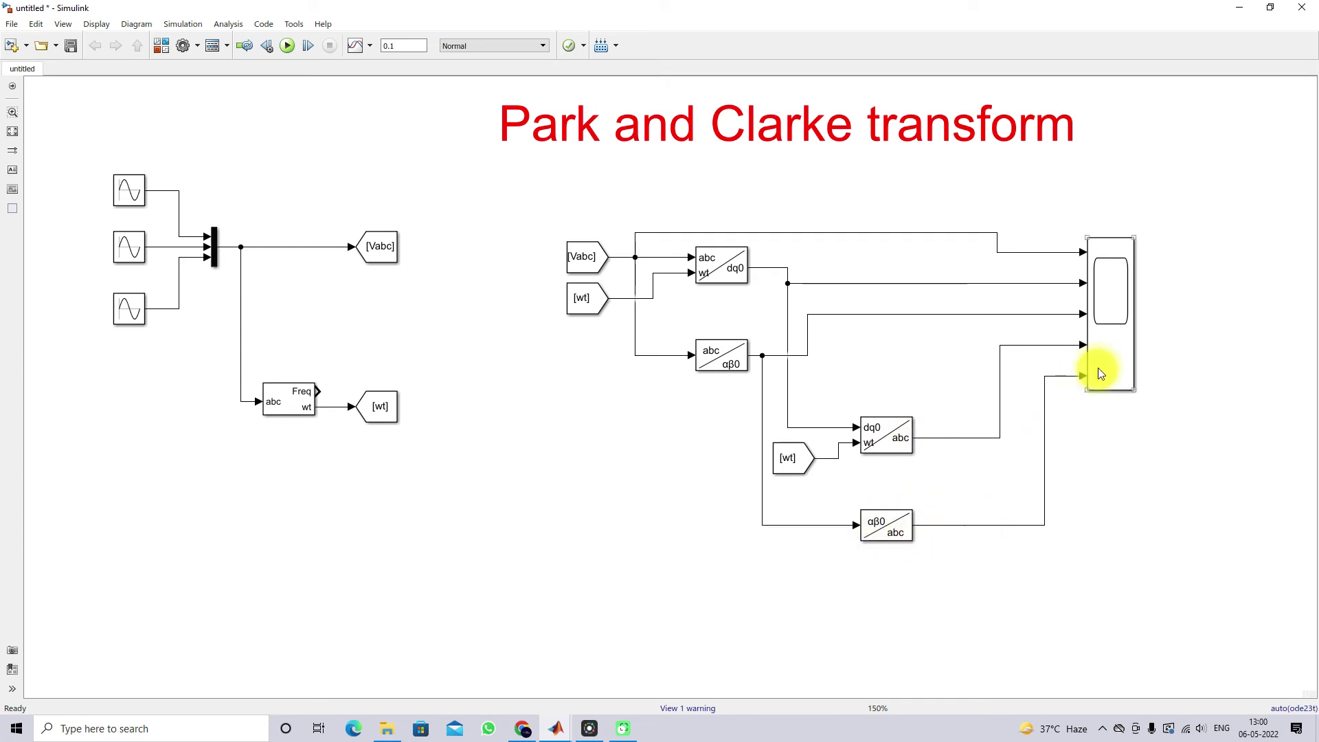
Set the title of the Scope's fourth display to Inverse park.
double_click(1106, 359)
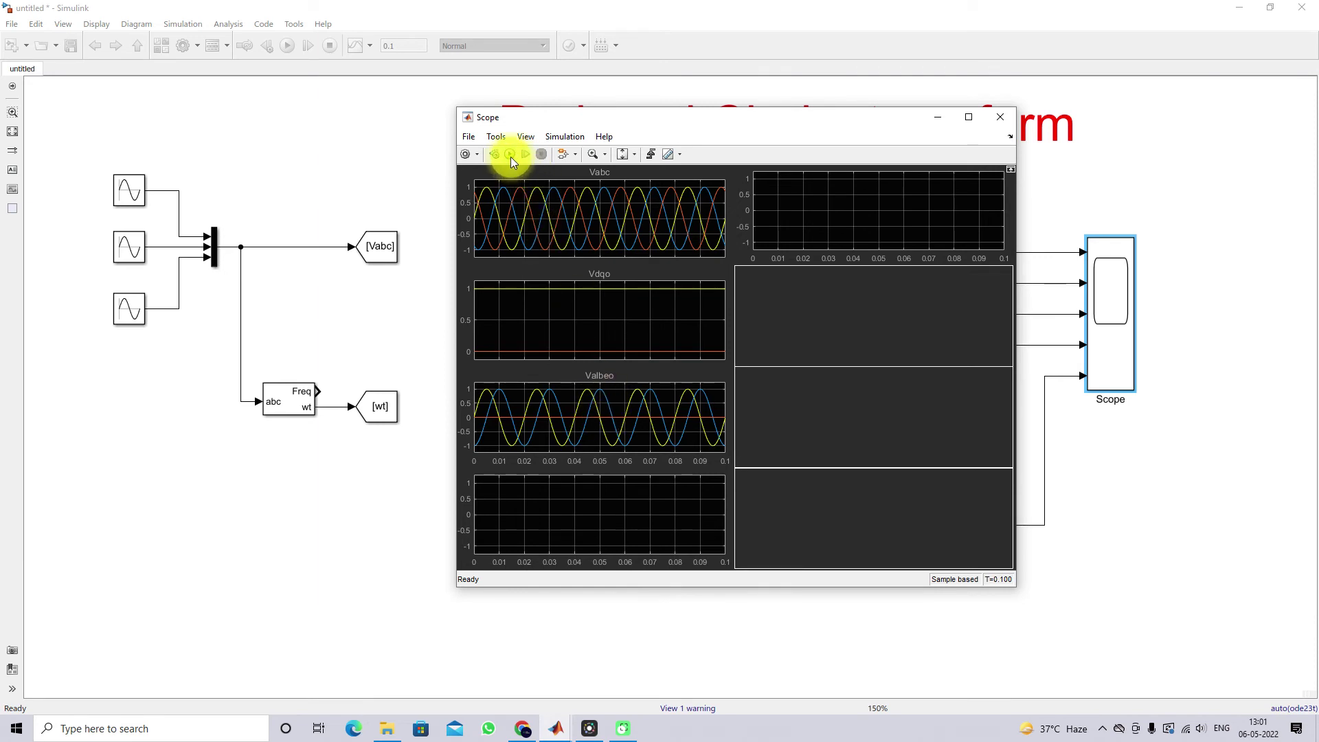
right_click(595, 502)
left_click(641, 530)
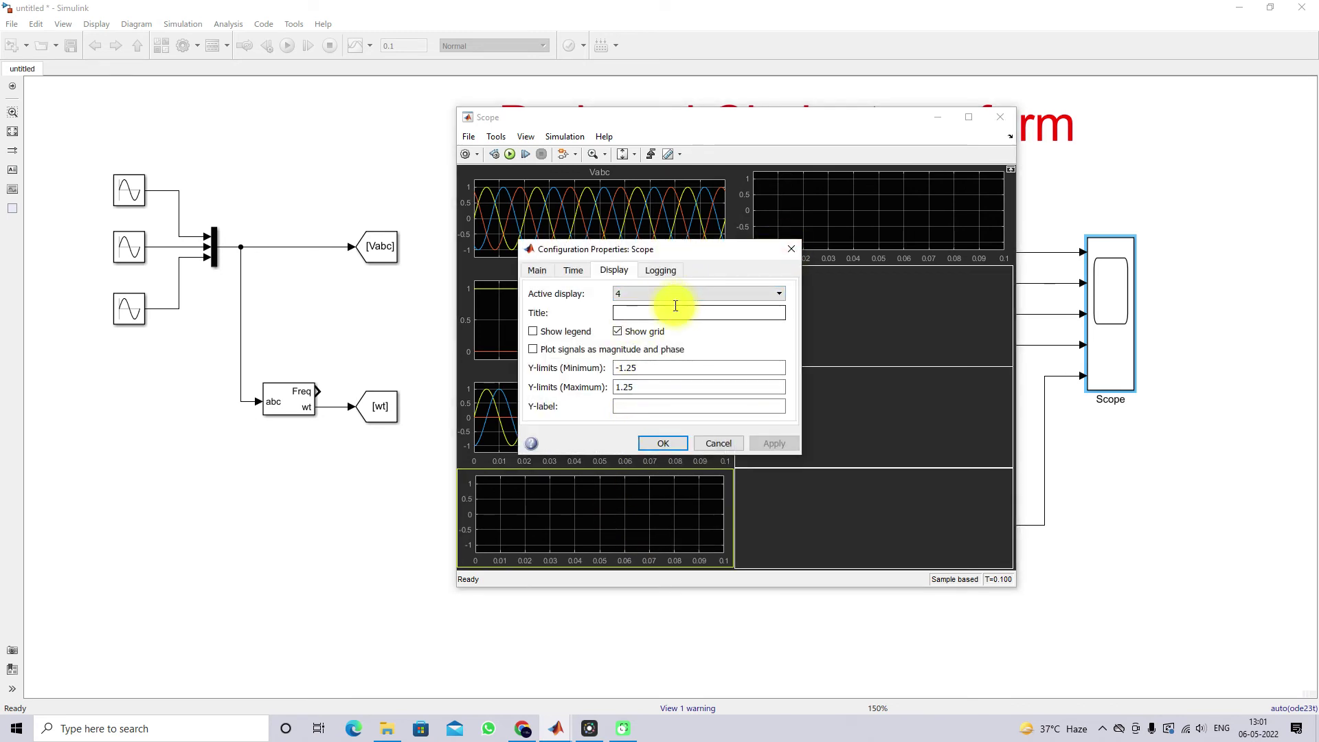
type("Inverse aprl")
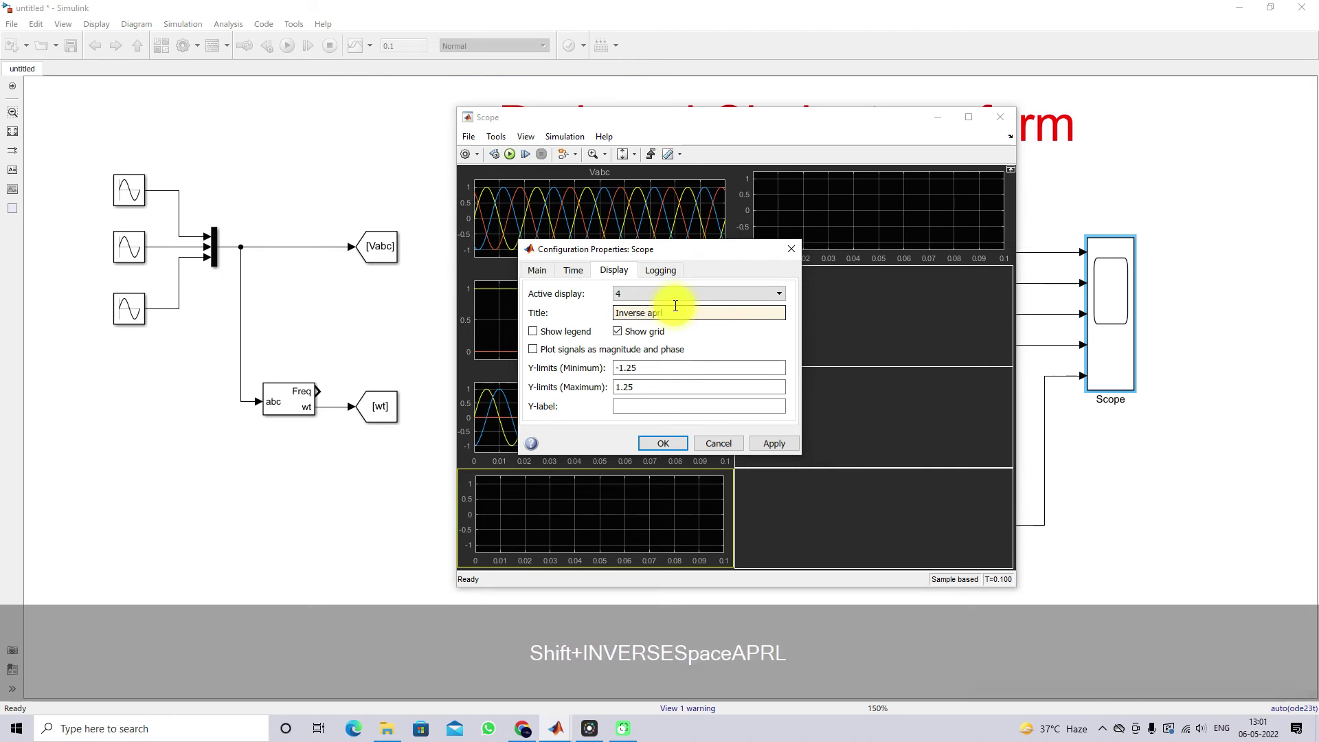
key("BackSpace")
key("BackSpace")
key("BackSpace")
key("BackSpace")
type("park")
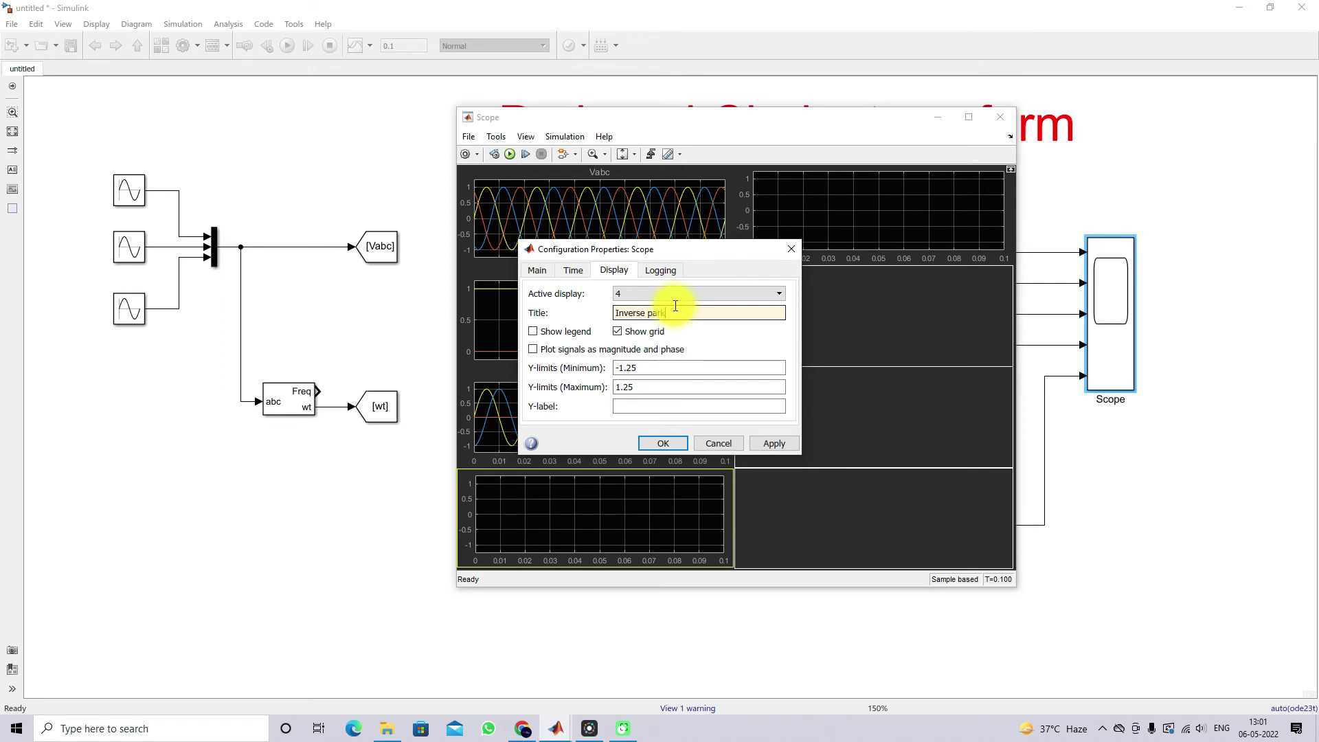
left_click(664, 442)
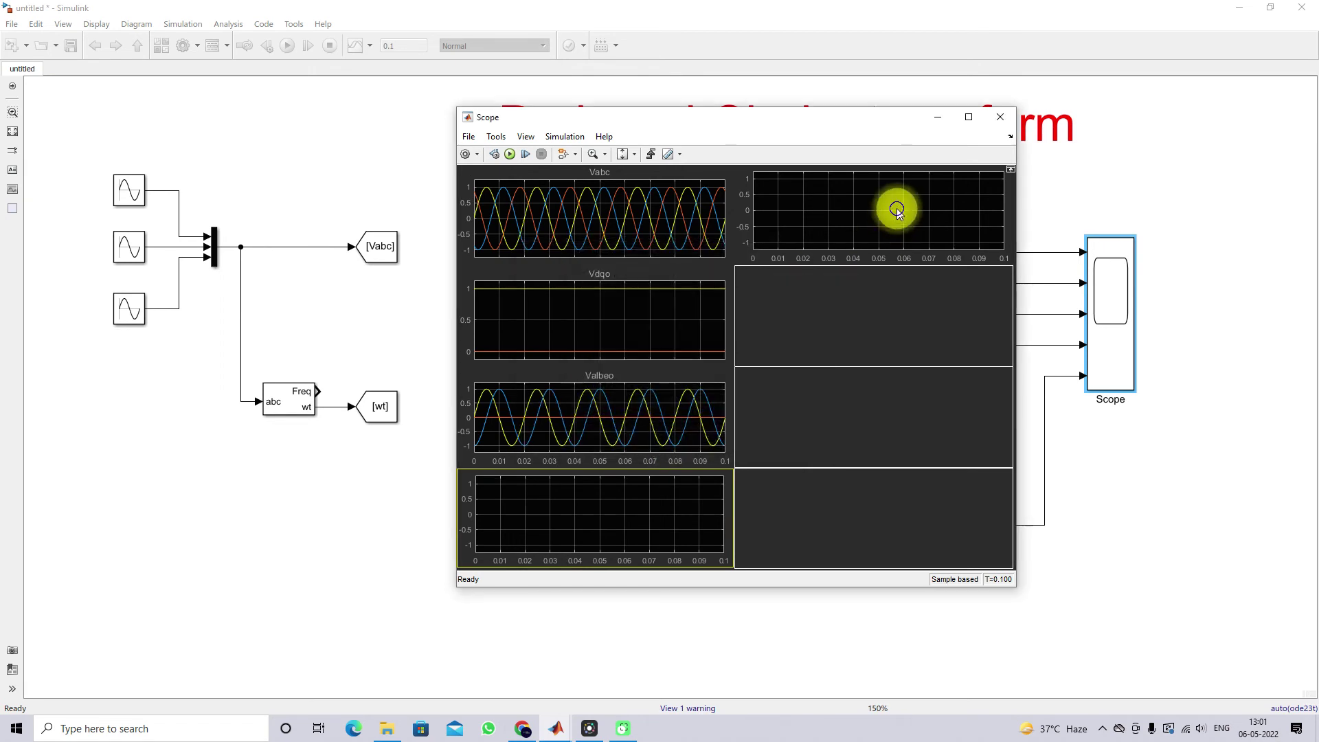
Set the title of the Scope's fifth display to Inverse clarke.
right_click(897, 214)
left_click(913, 230)
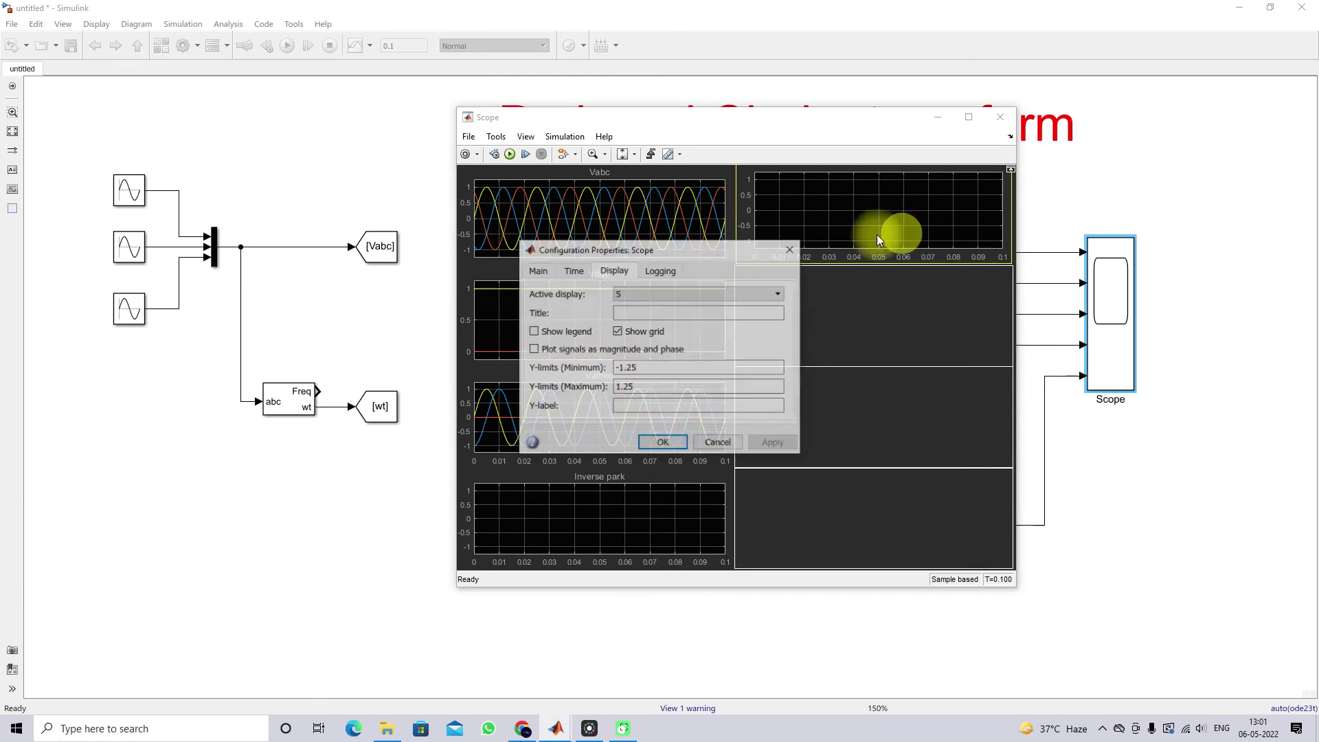
left_click(656, 315)
type("In")
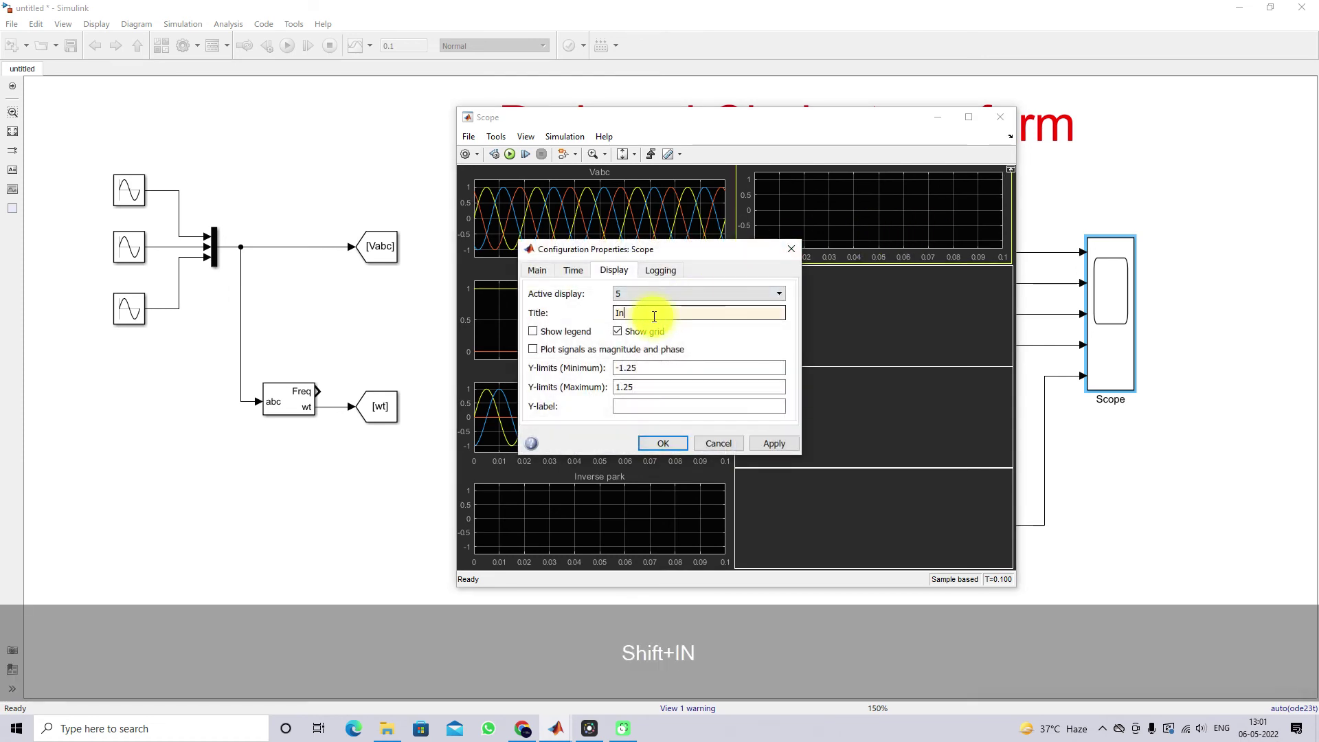
type("verse clarke")
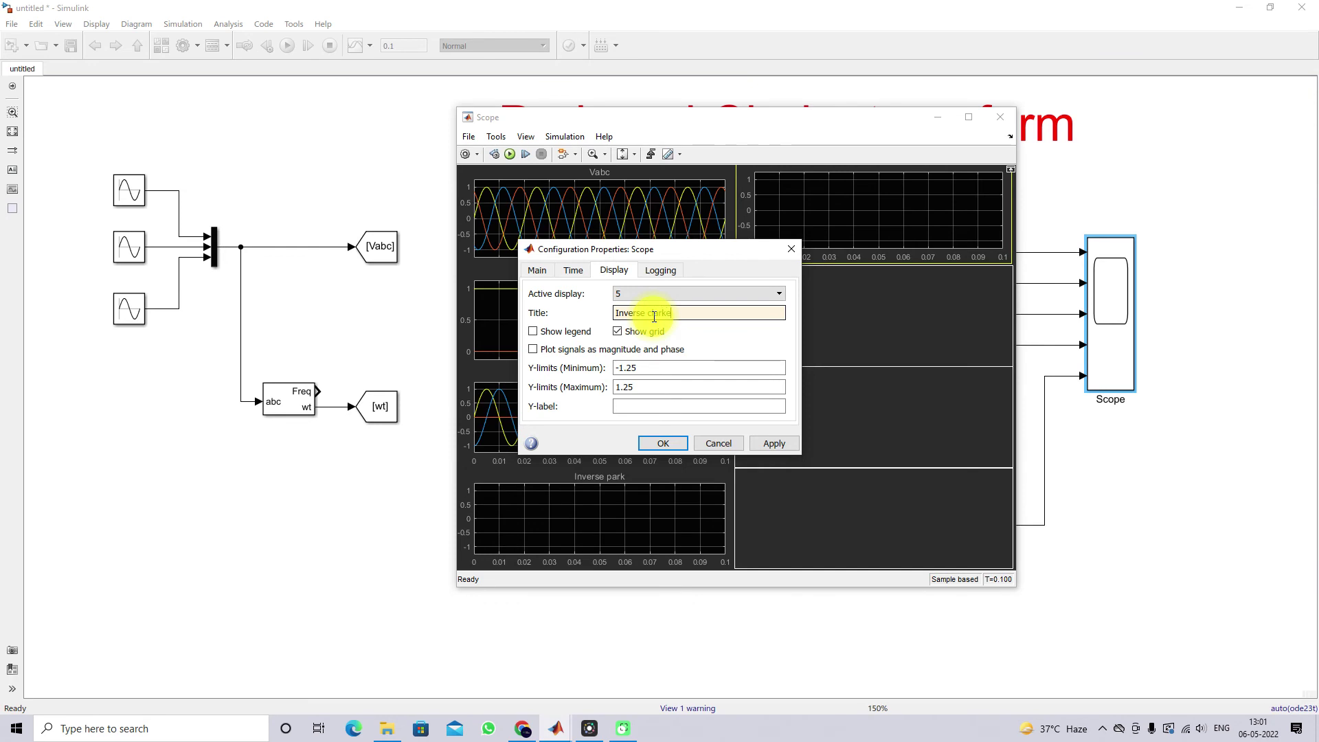
left_click(657, 442)
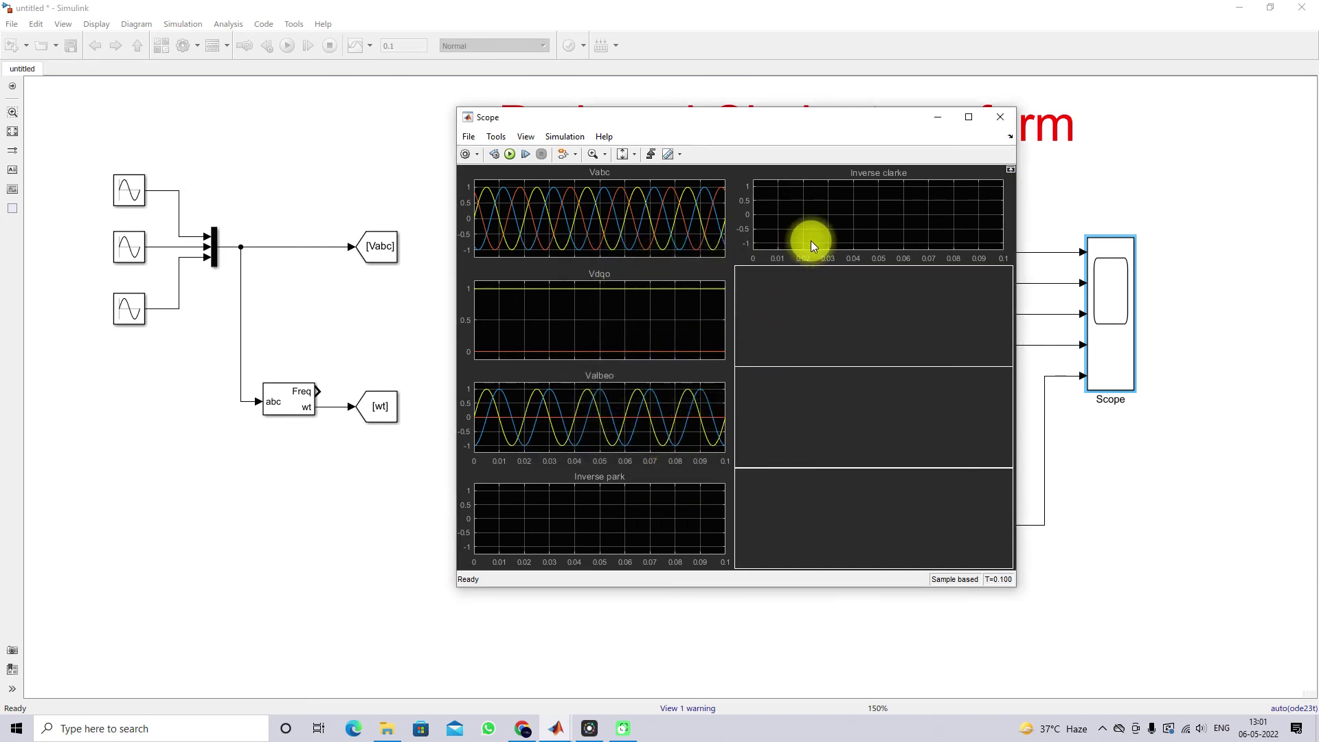
Run the simulation and compare the Inverse park and Inverse clarke waveforms with Vabc, marking them with on-screen pen strokes.
left_click(509, 155)
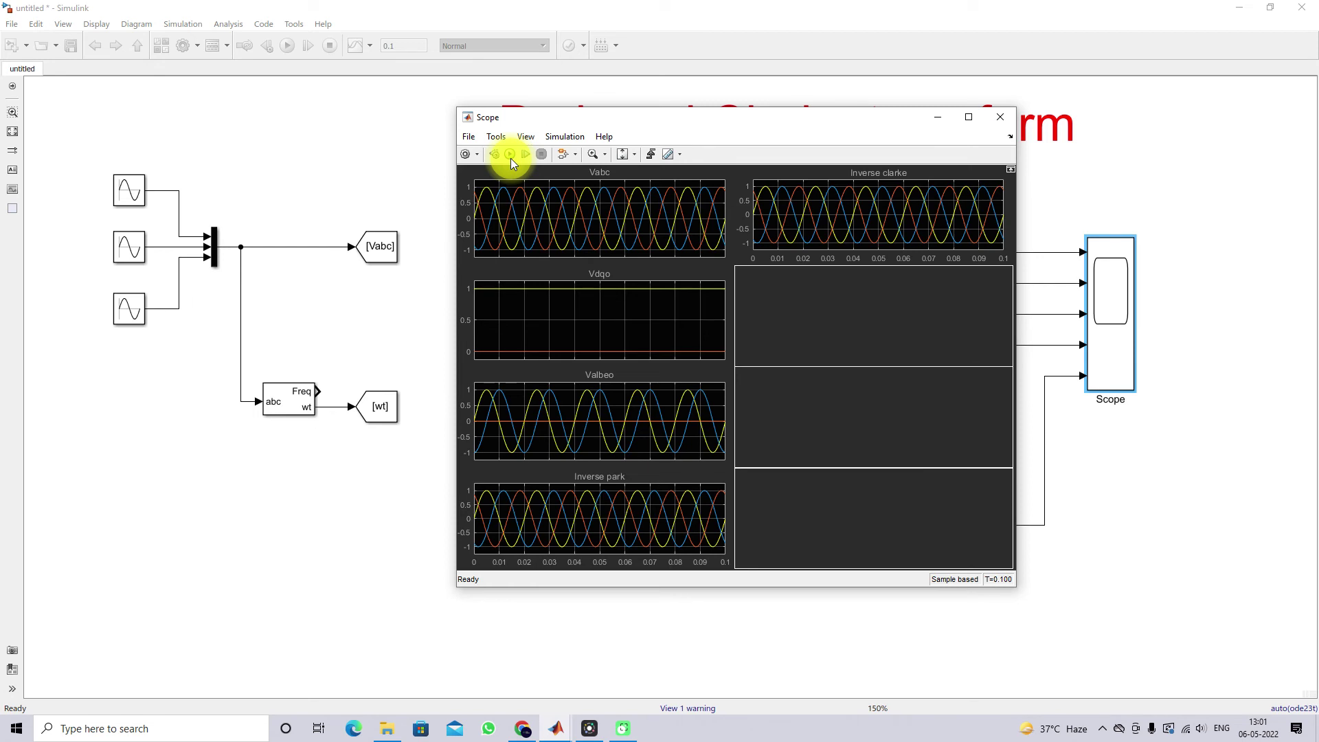
key("ctrl+2")
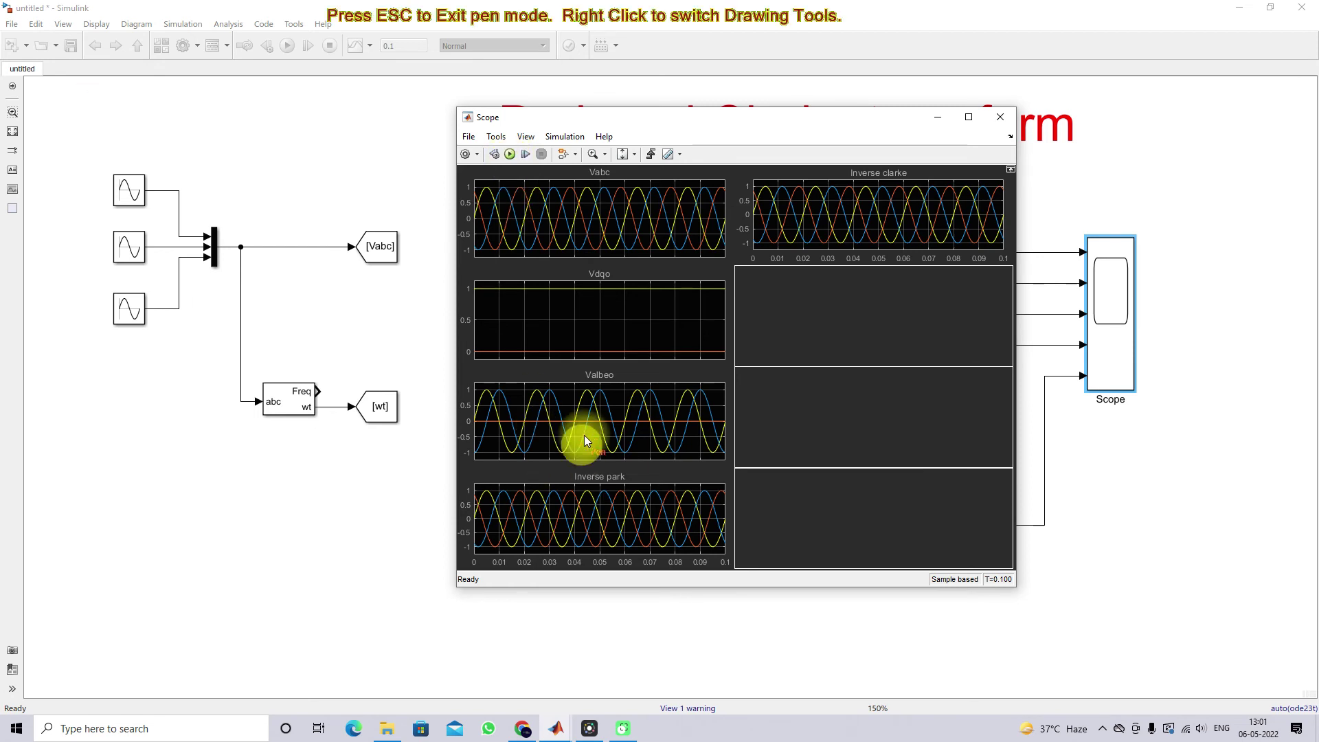
left_click_drag(585, 511, 637, 492)
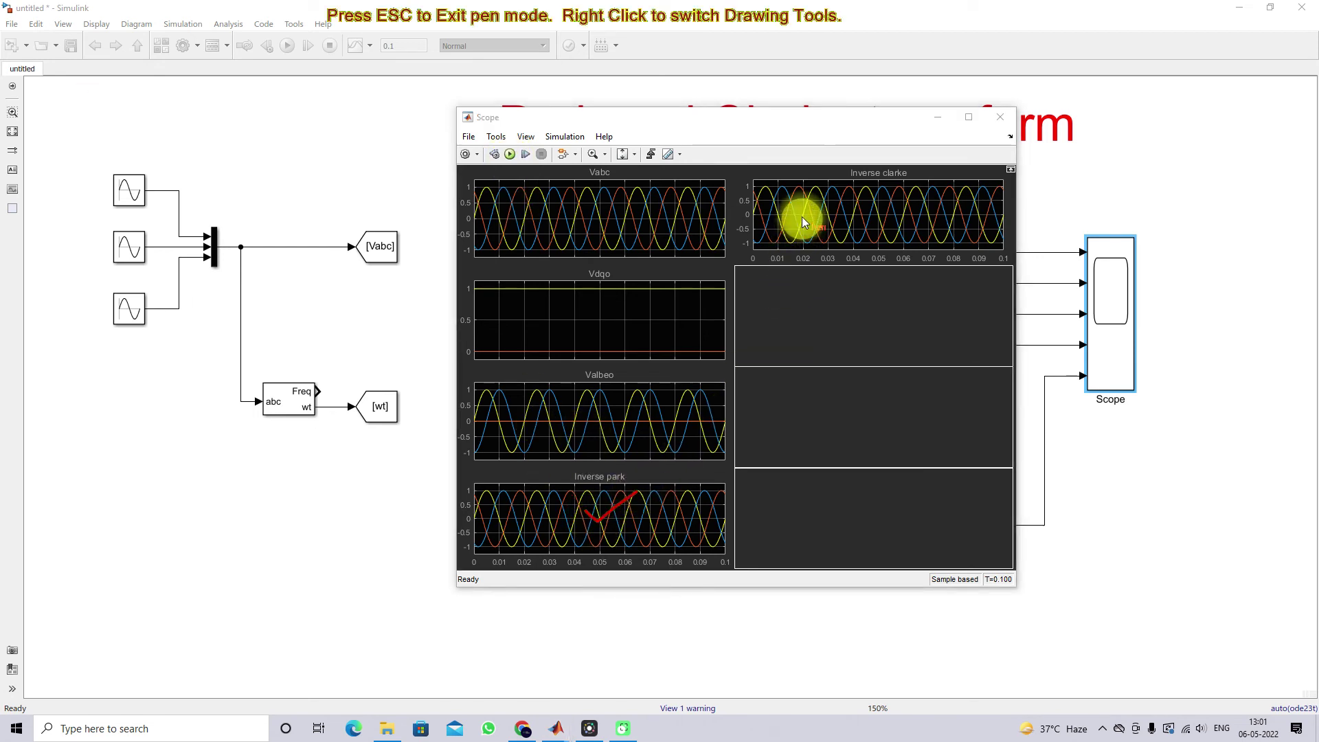
mouse_move(839, 218)
left_mouse_down()
mouse_move(795, 230)
mouse_move(696, 210)
left_mouse_up()
mouse_move(646, 525)
left_mouse_down()
mouse_move(691, 441)
mouse_move(698, 286)
mouse_move(672, 229)
left_mouse_up()
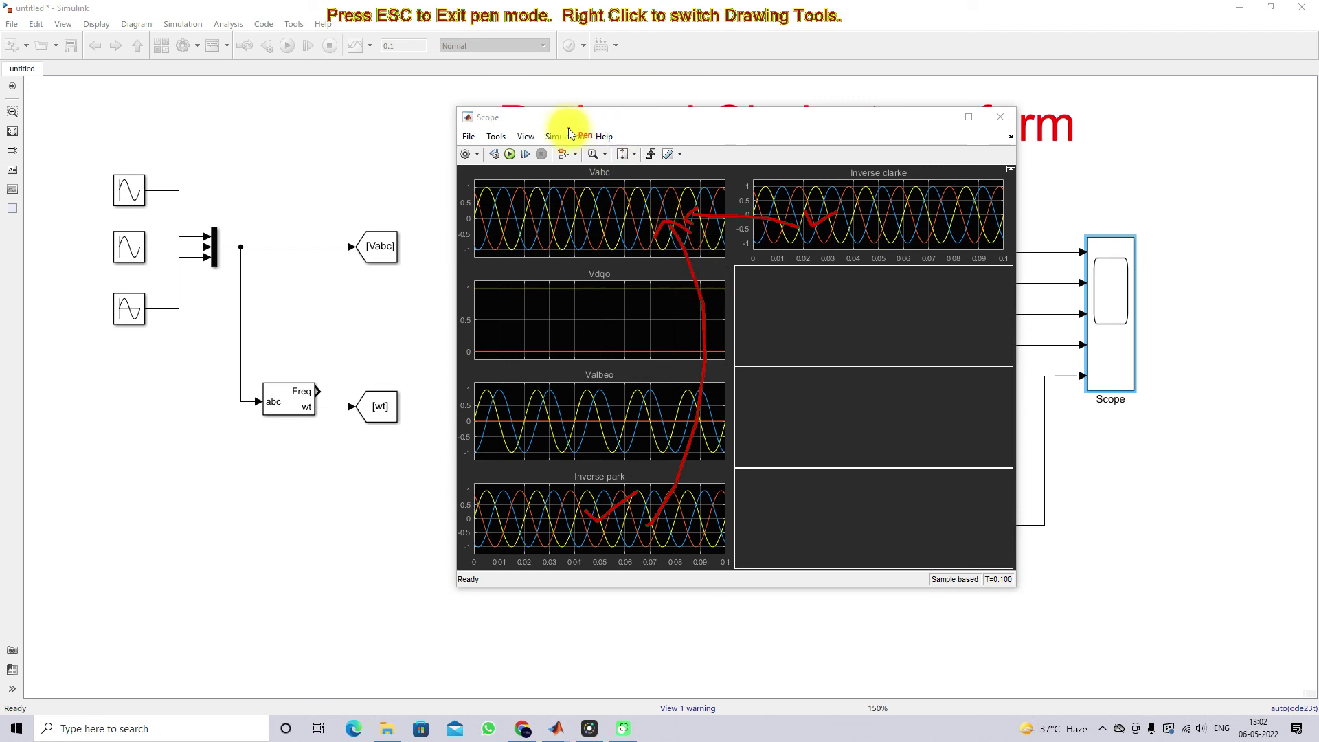
key("Escape")
Move the Scope window aside to view its waveforms next to the transform blocks in the model.
mouse_move(572, 123)
left_mouse_down()
mouse_move(980, 146)
mouse_move(156, 98)
mouse_move(118, 117)
mouse_move(132, 114)
left_mouse_up()
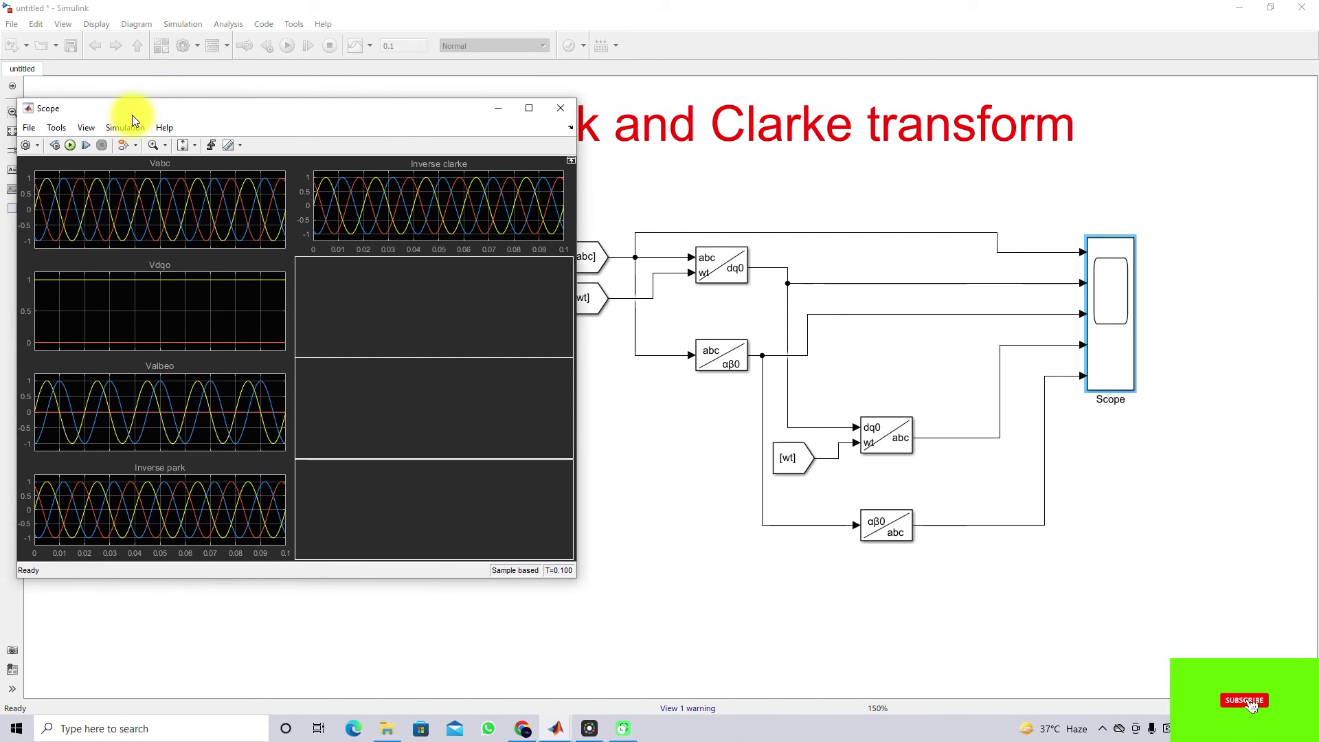
left_click_drag(132, 114, 132, 198)
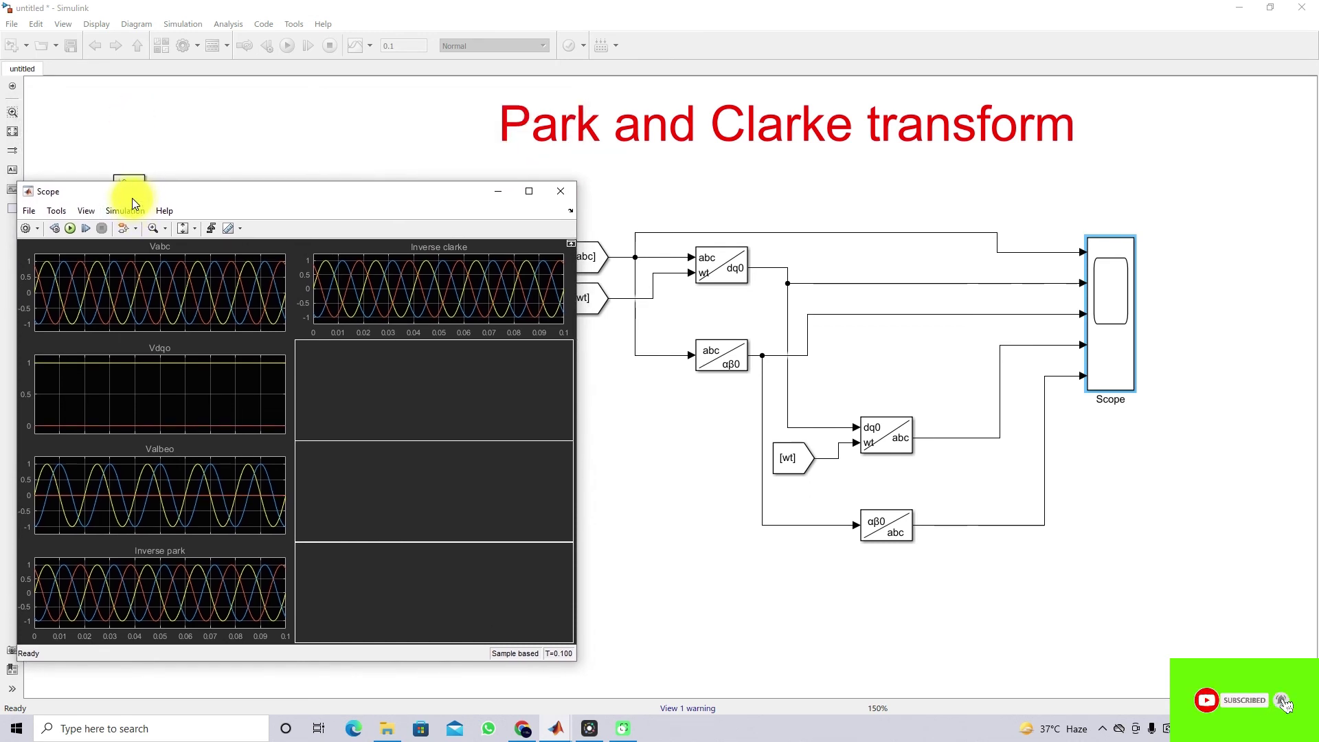